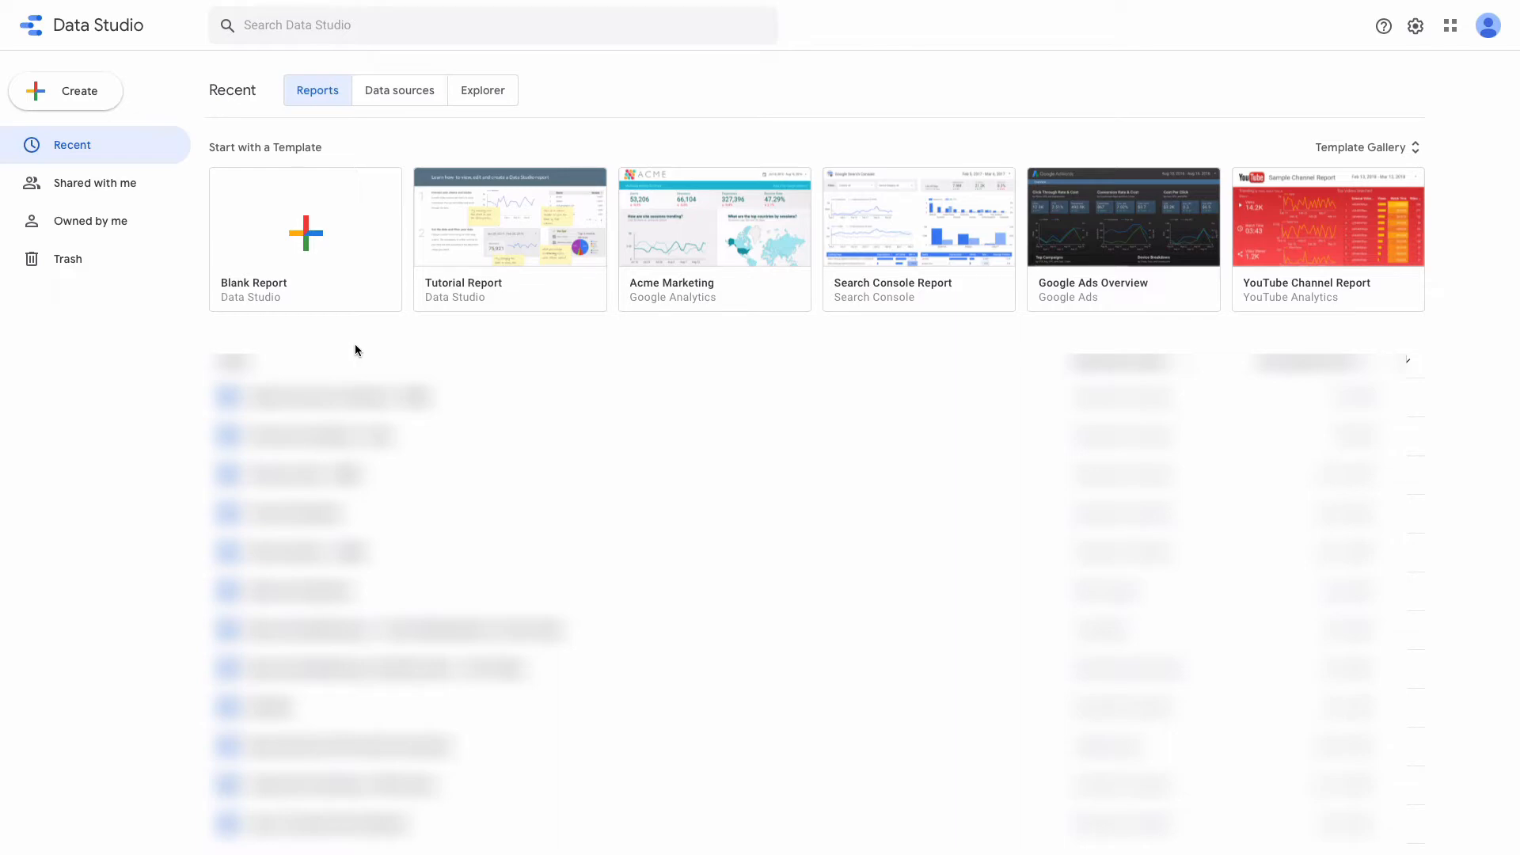
Create a blank report connected to Google Analytics, using Demo Account, UA - Google Merchandise Store and 1 Master View.
left_click(292, 215)
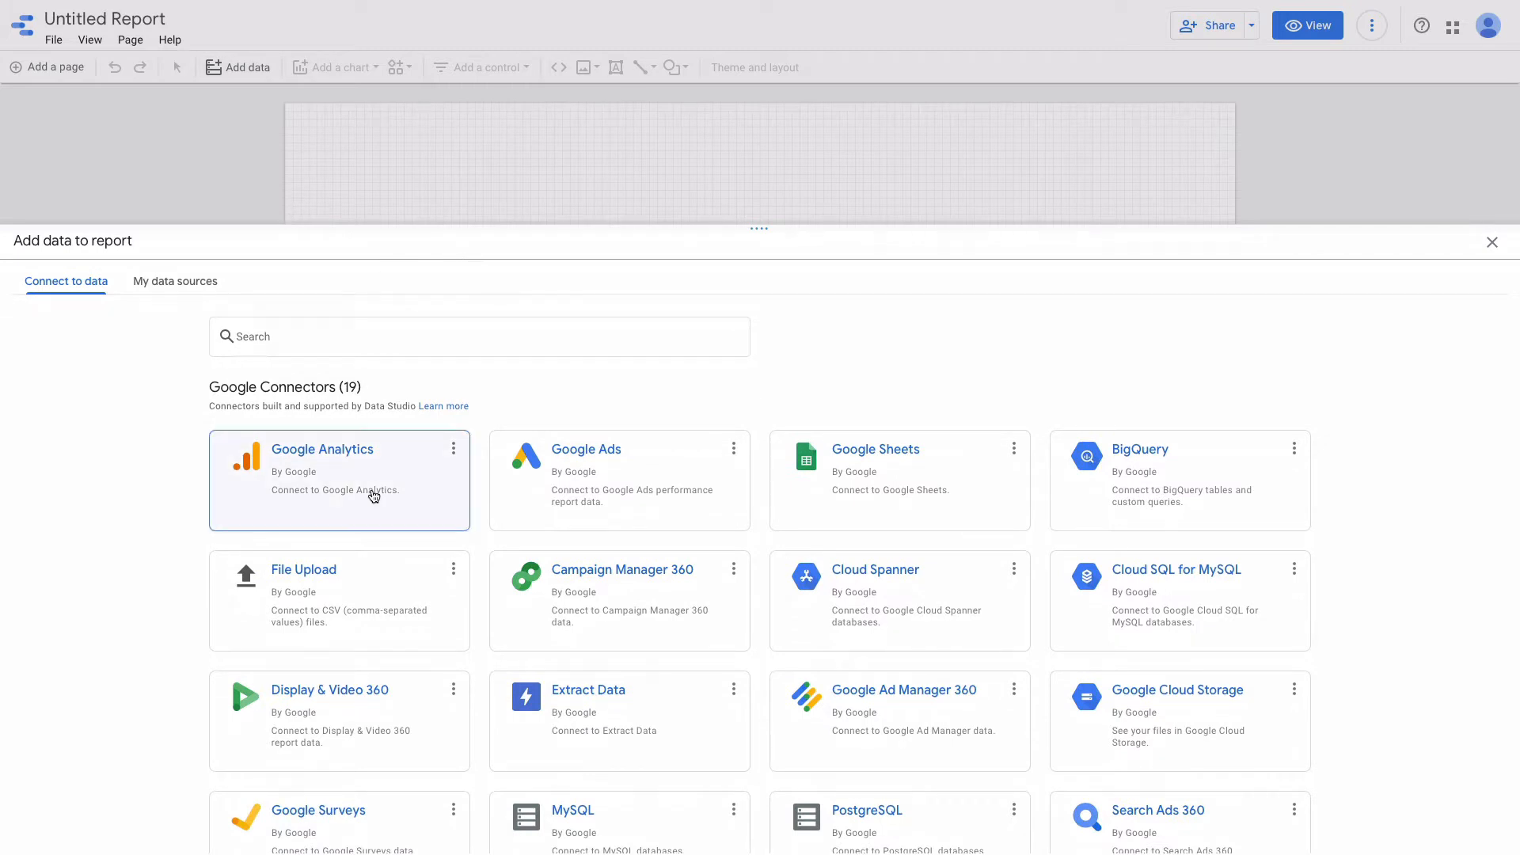
left_click(377, 484)
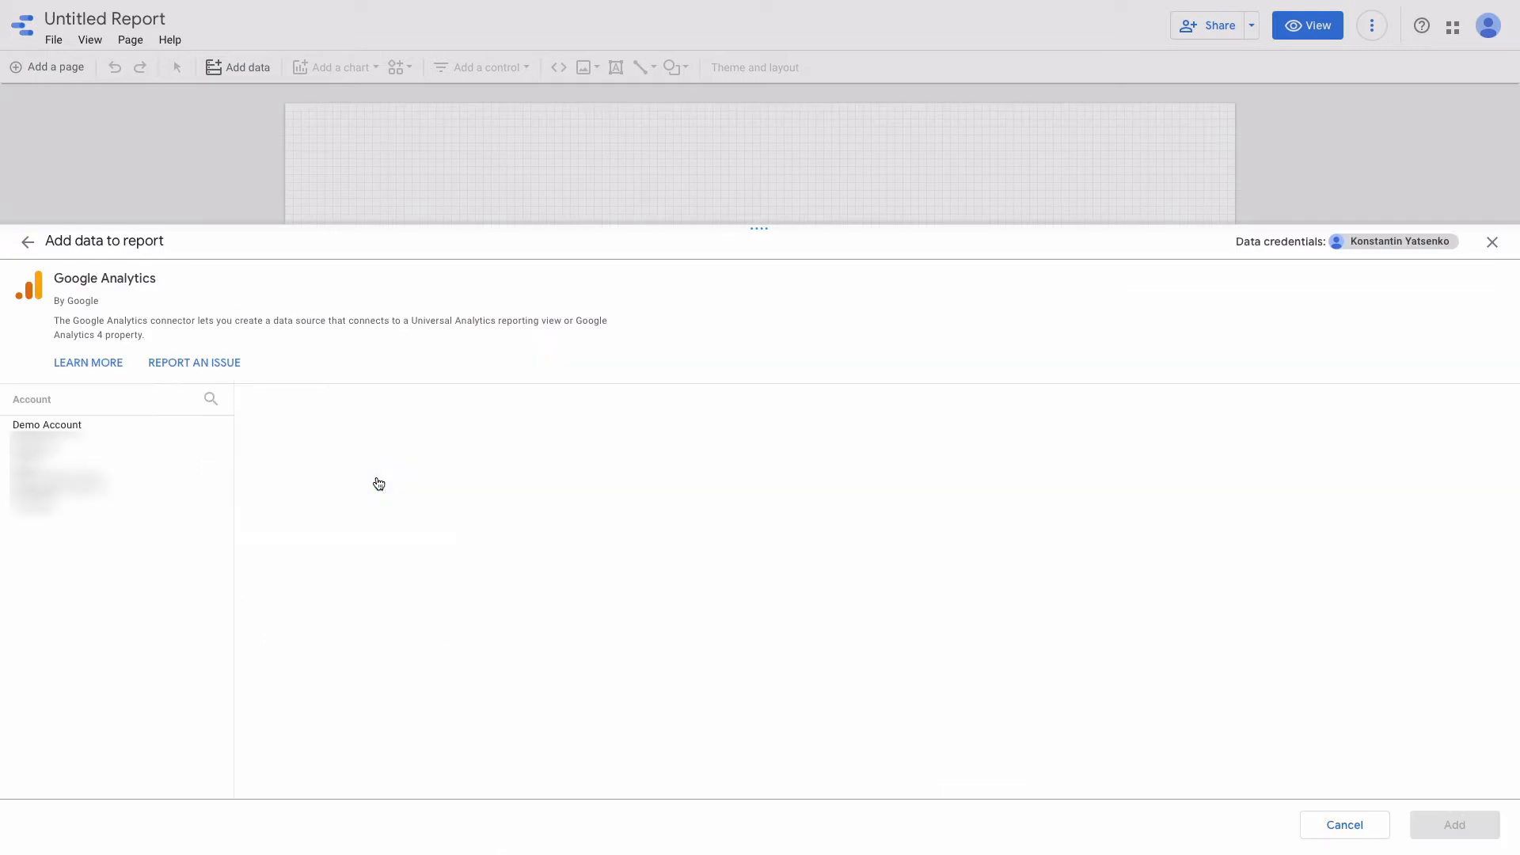
left_click(132, 425)
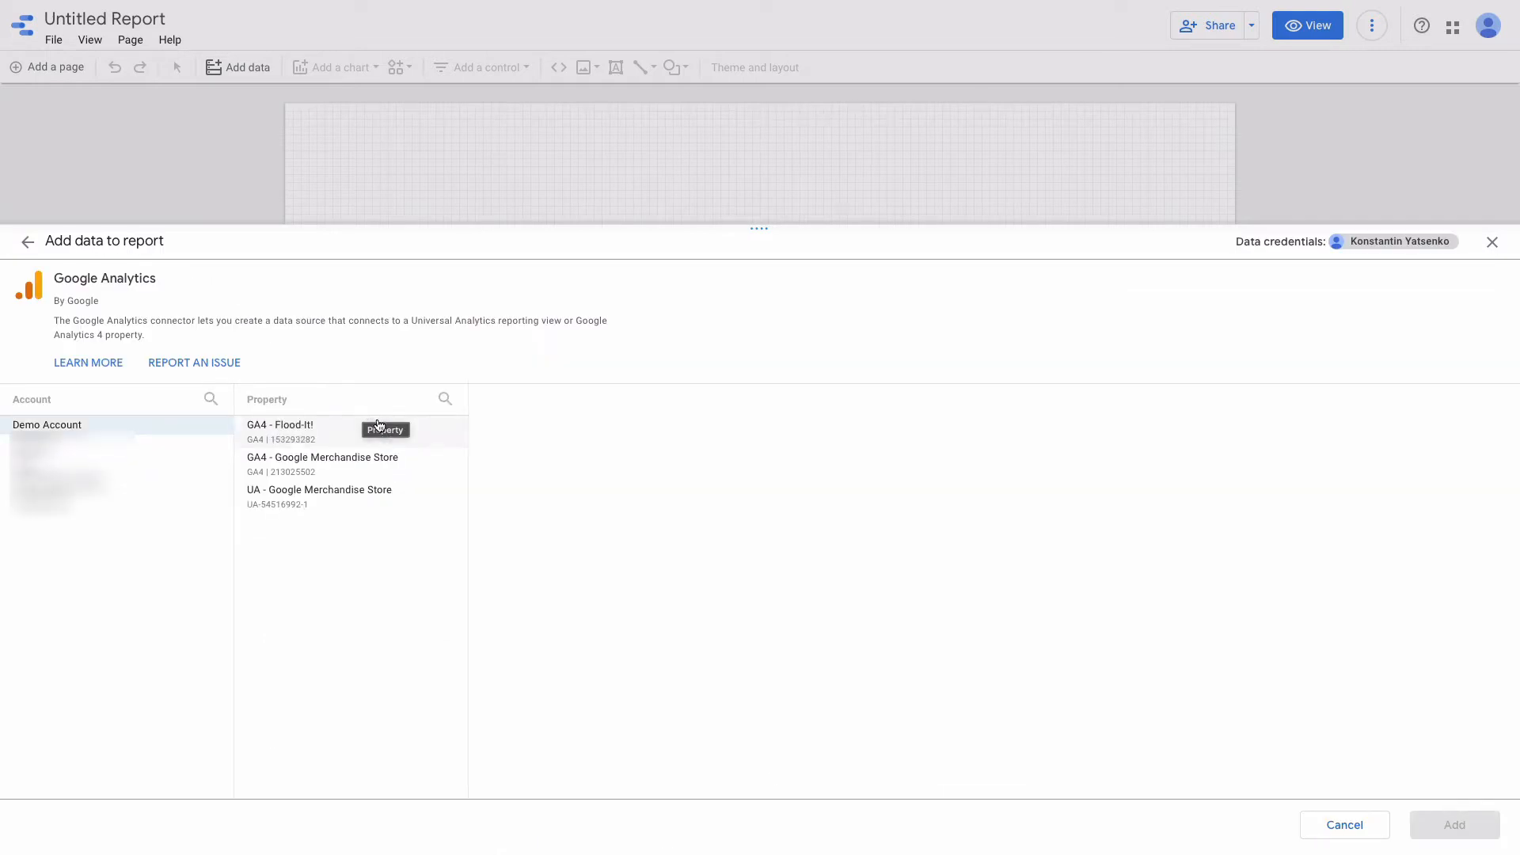
left_click(372, 495)
left_click(628, 434)
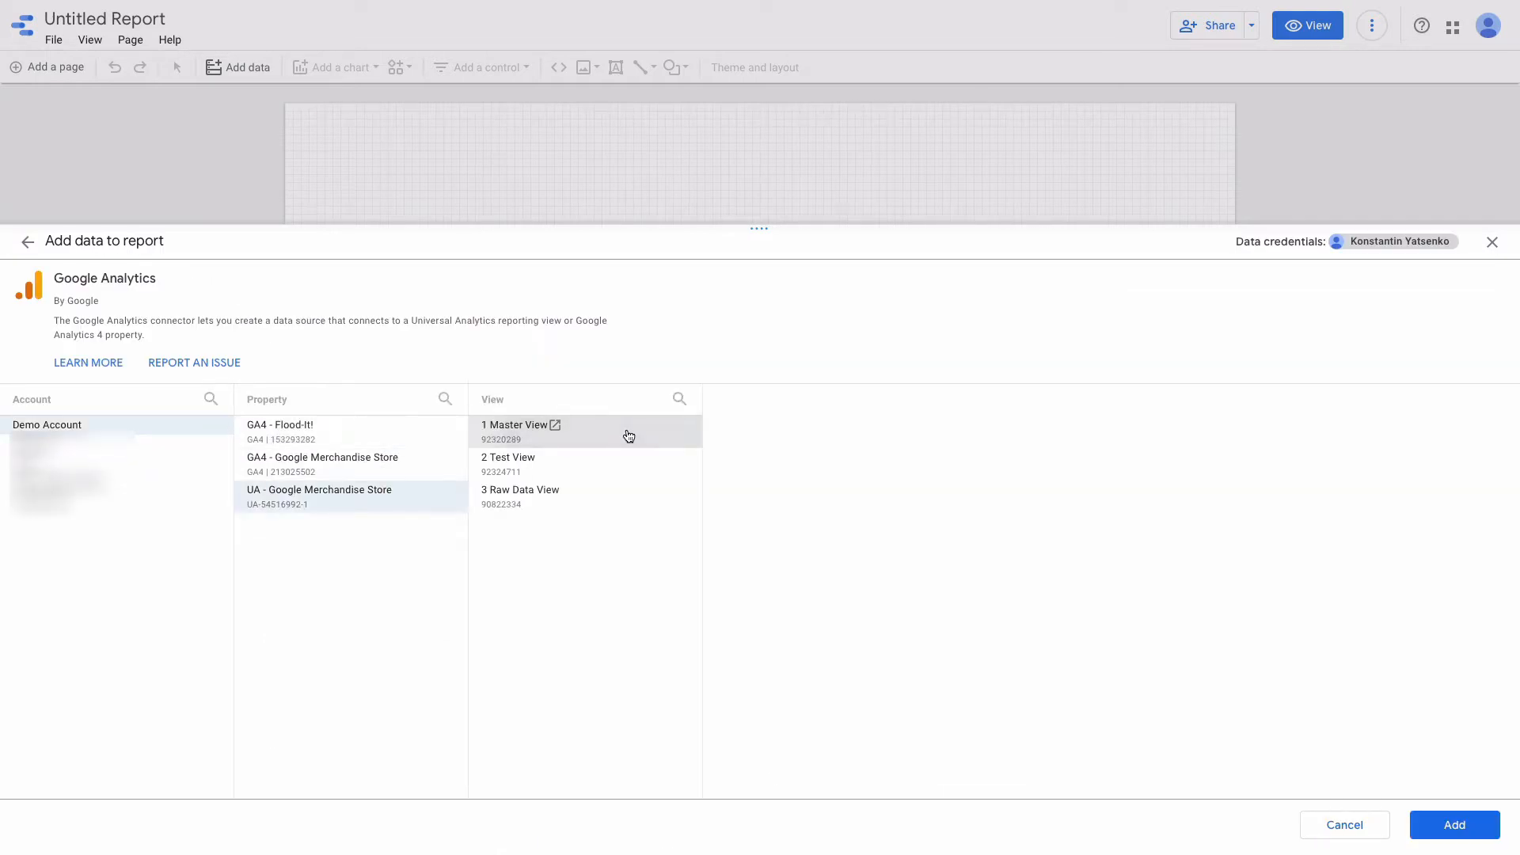
left_click(1456, 824)
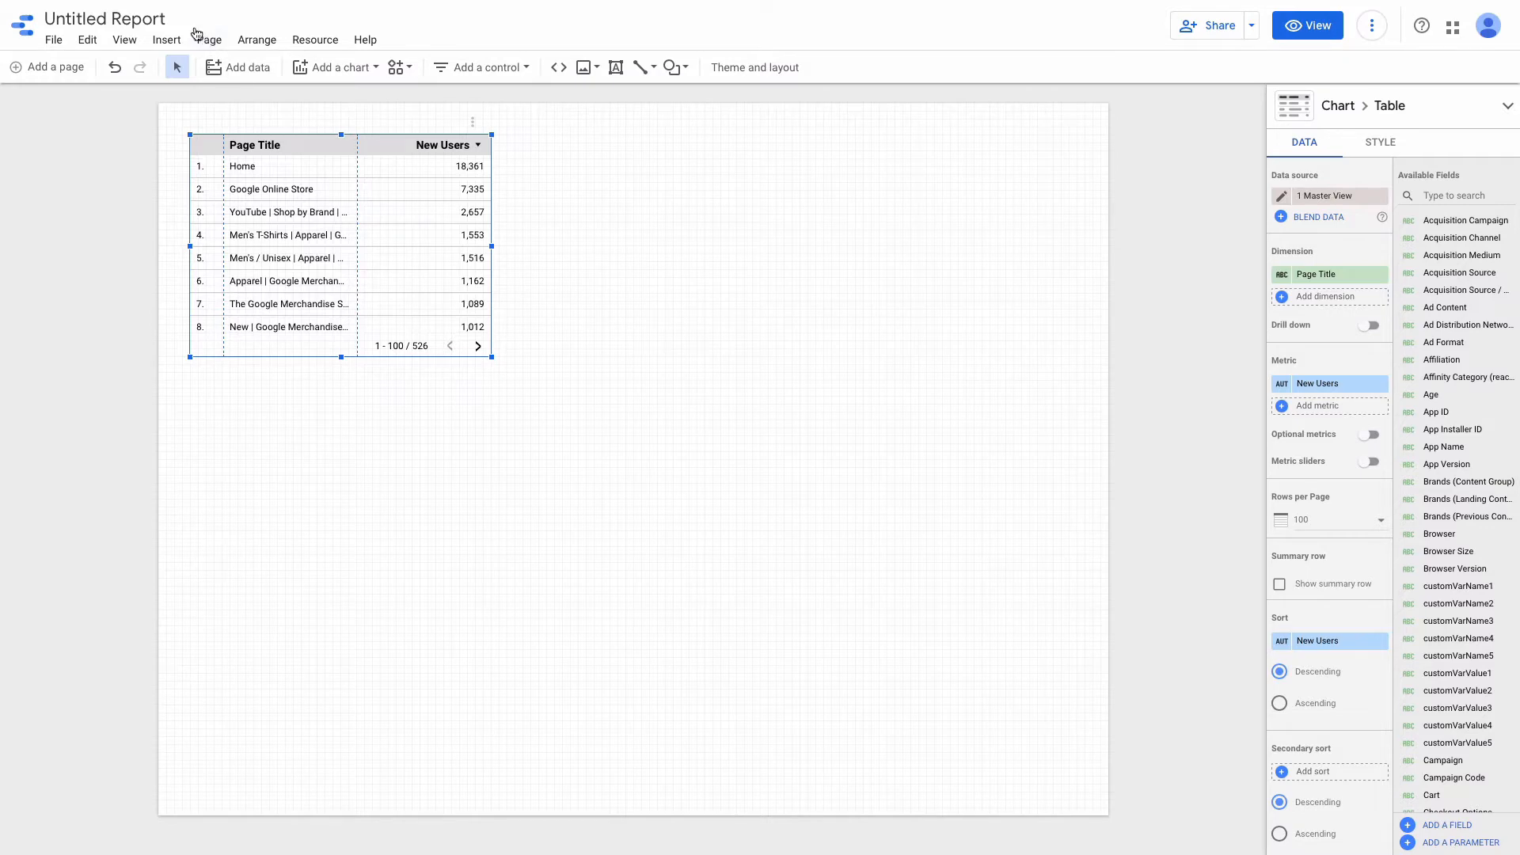
Rename the report as "Ecommerce dashboard - Demo".
left_click(107, 24)
type("Ecommerce dashboard - Demo")
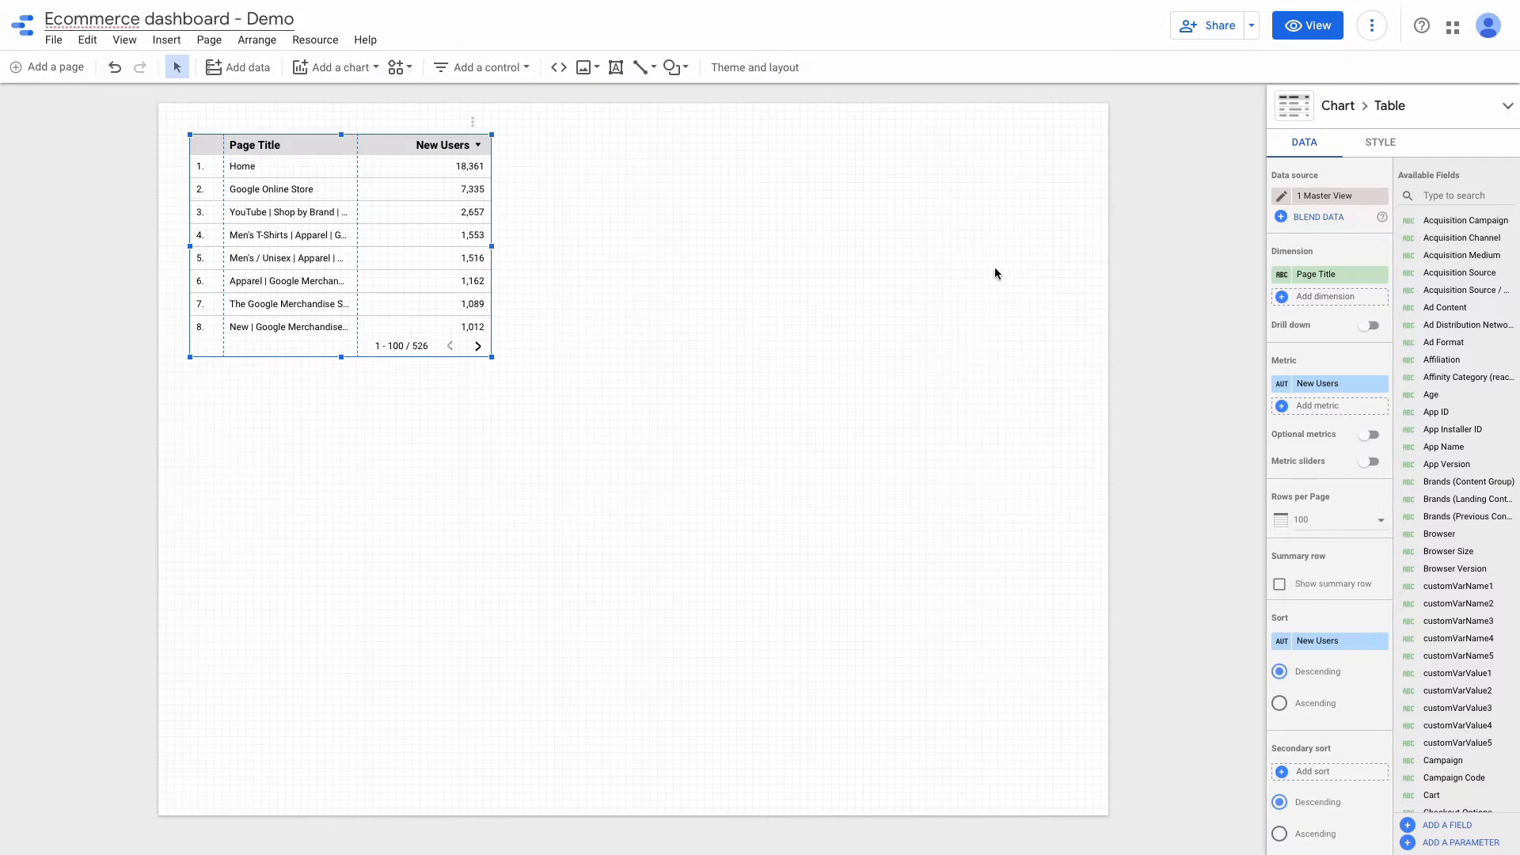
Configure the report layout with header visibility Initially hidden, navigation type Hidden and display mode Fit to width.
left_click(1037, 336)
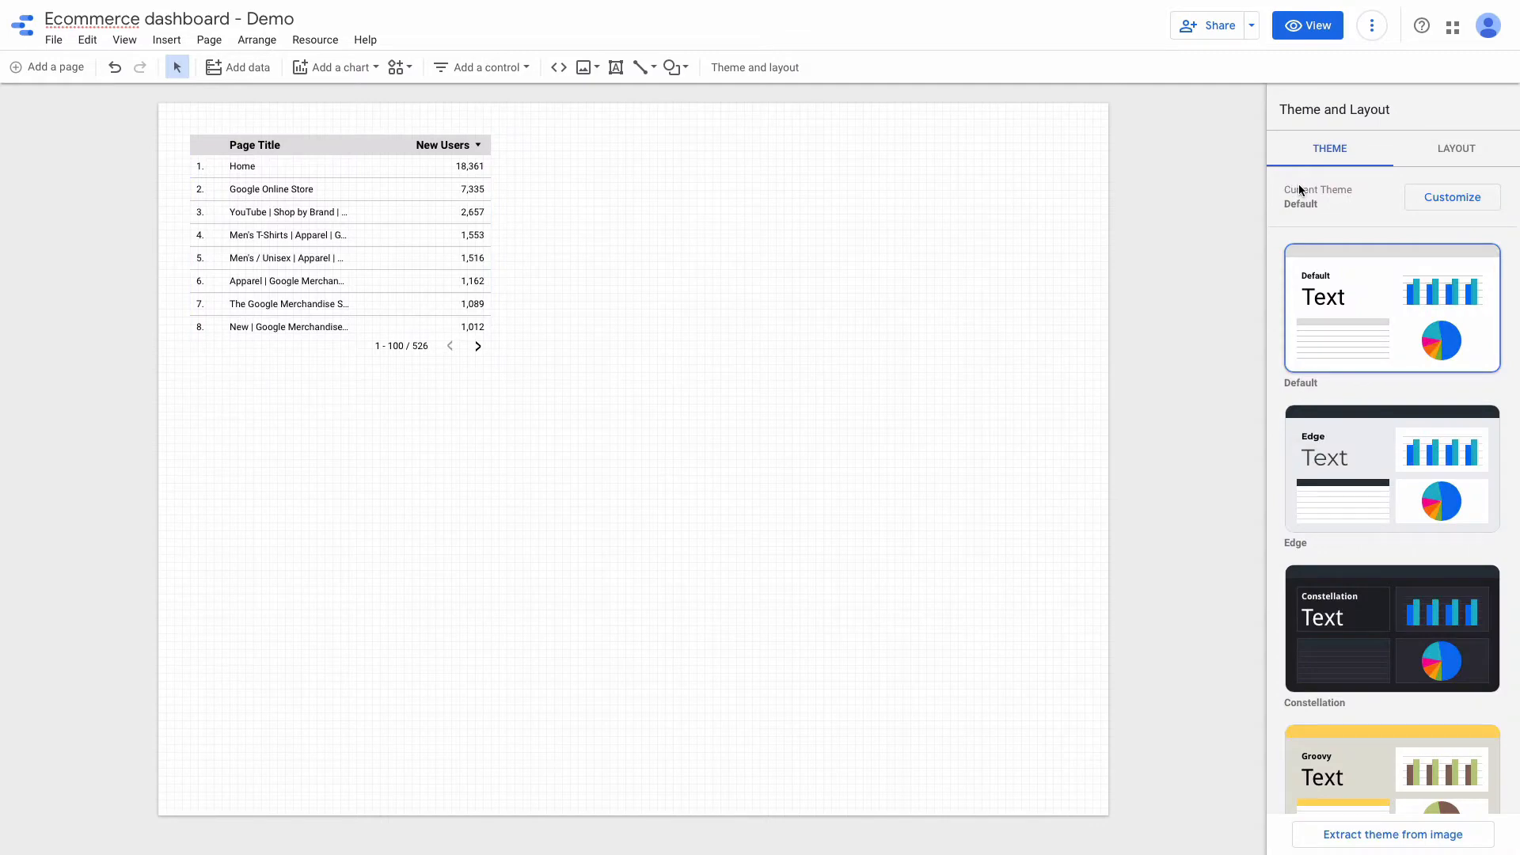
left_click(1451, 148)
left_click(1351, 232)
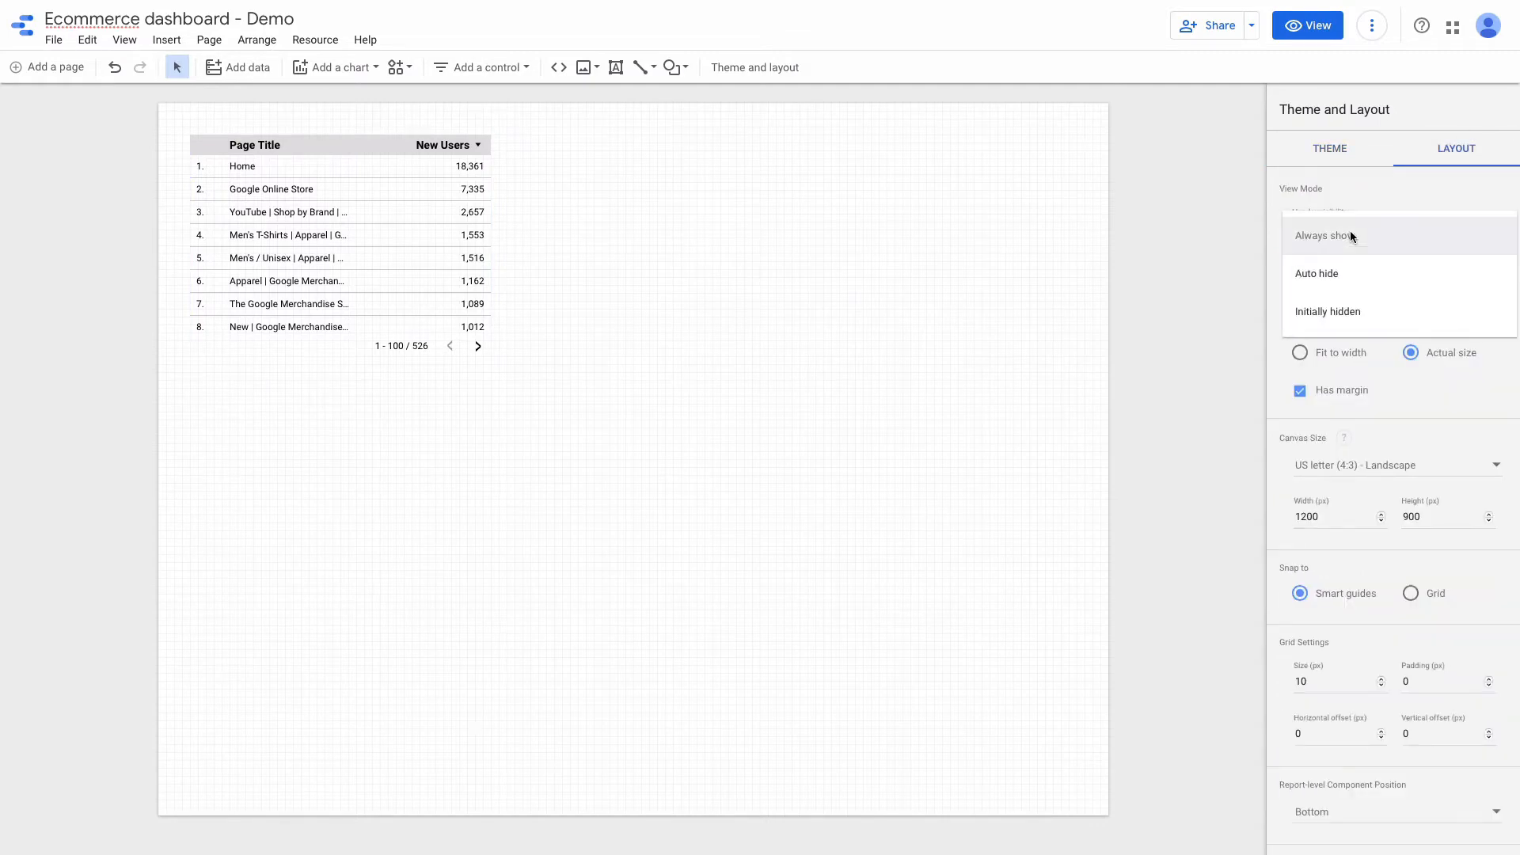
left_click(1354, 310)
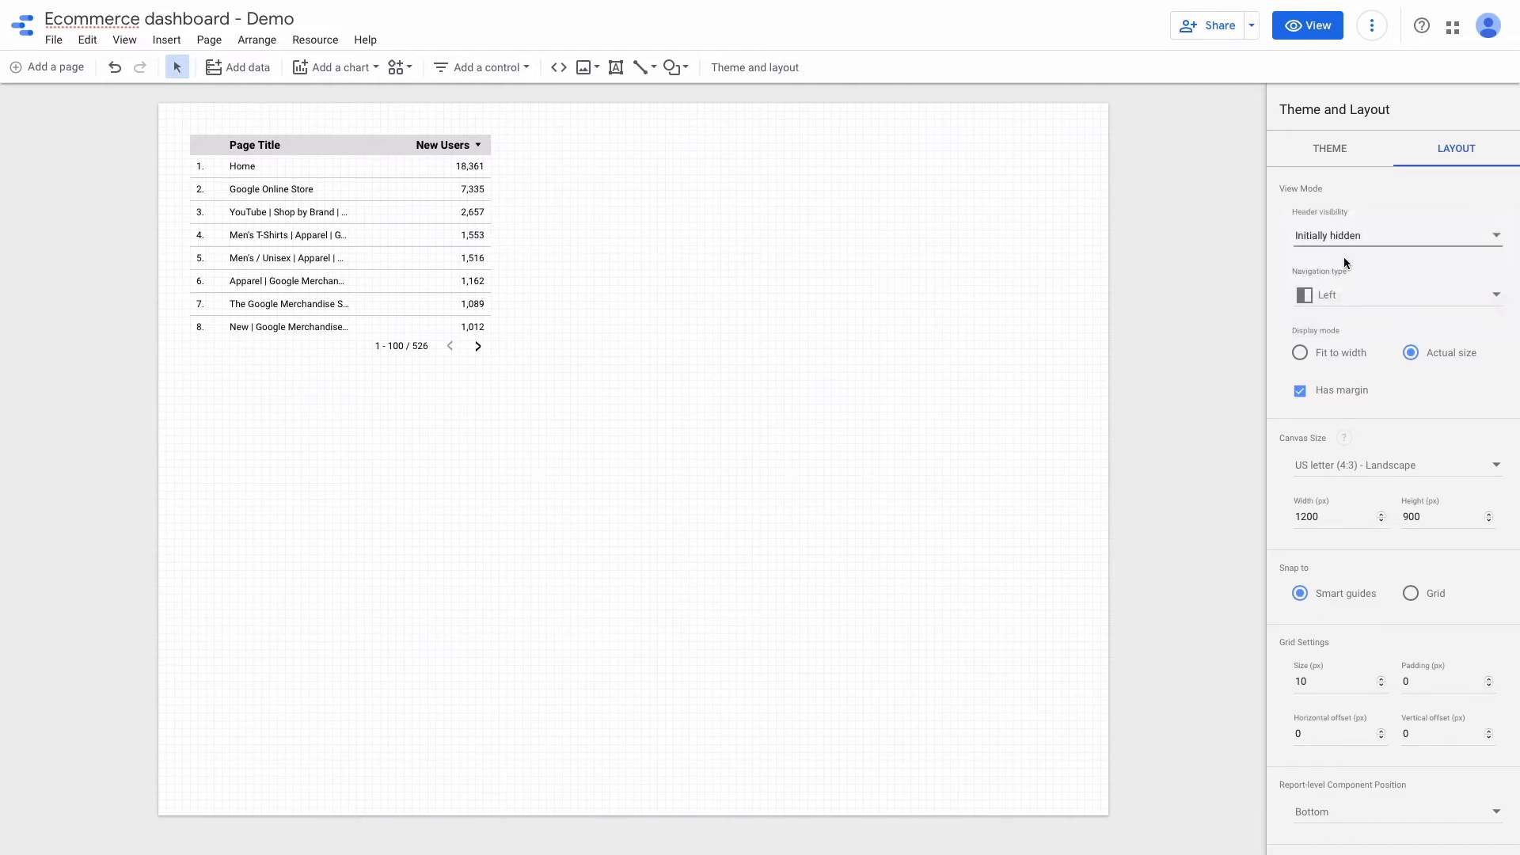
left_click(1339, 298)
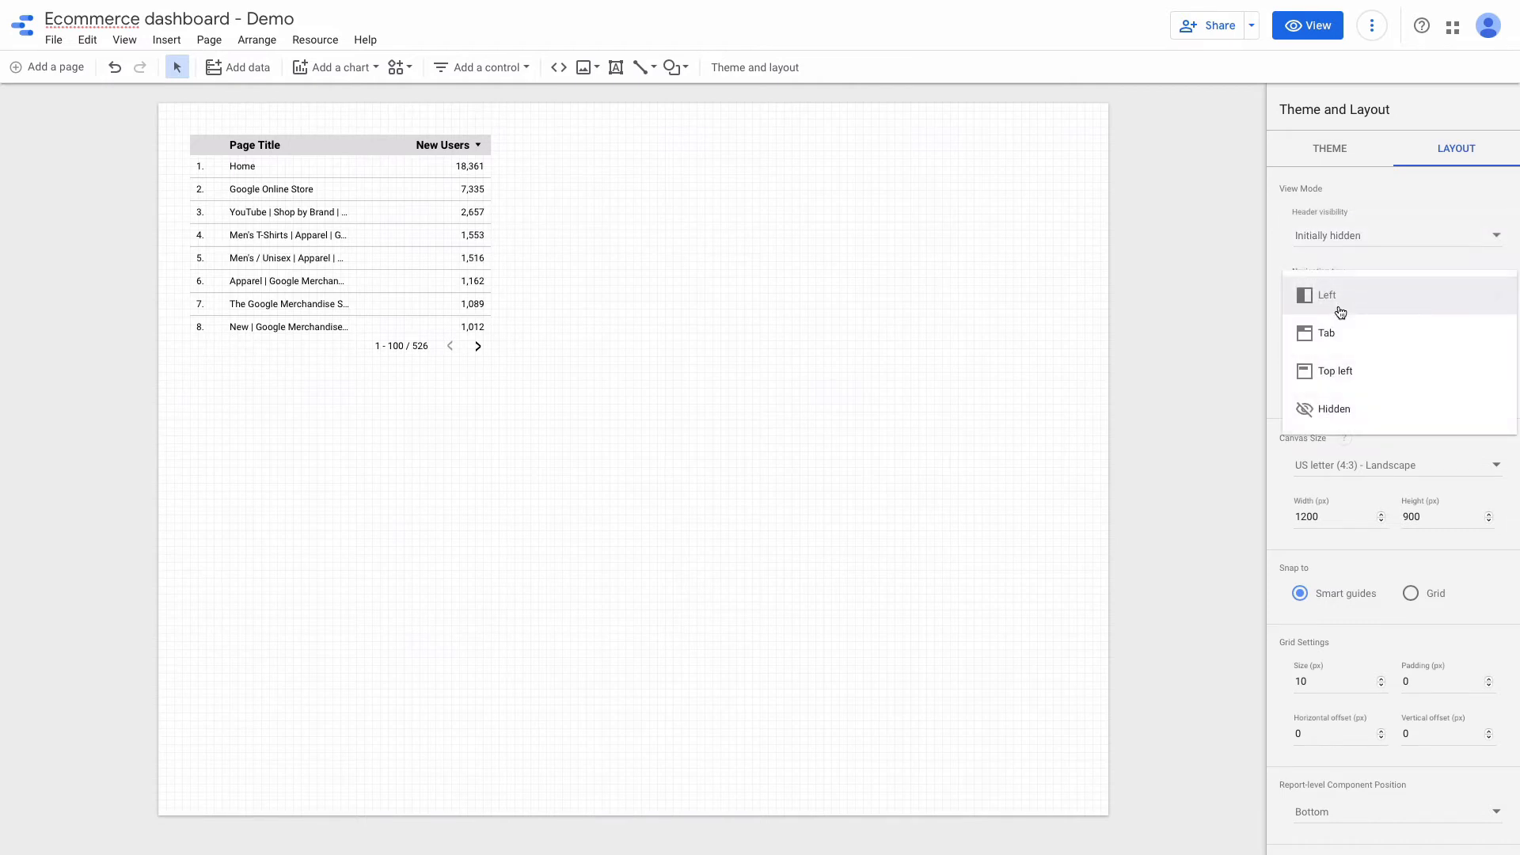
left_click(1340, 410)
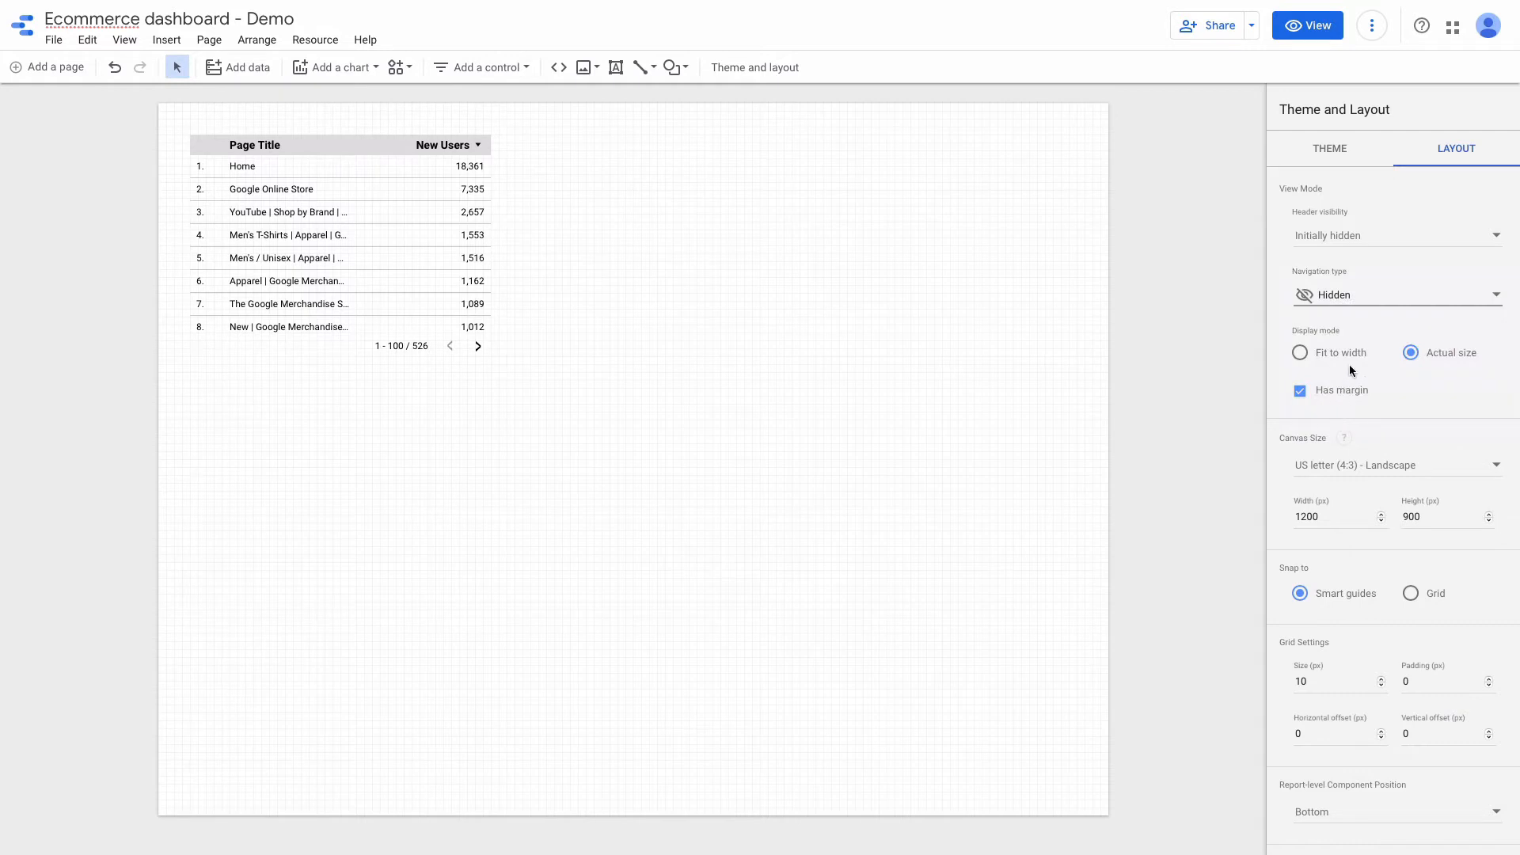
left_click(1300, 354)
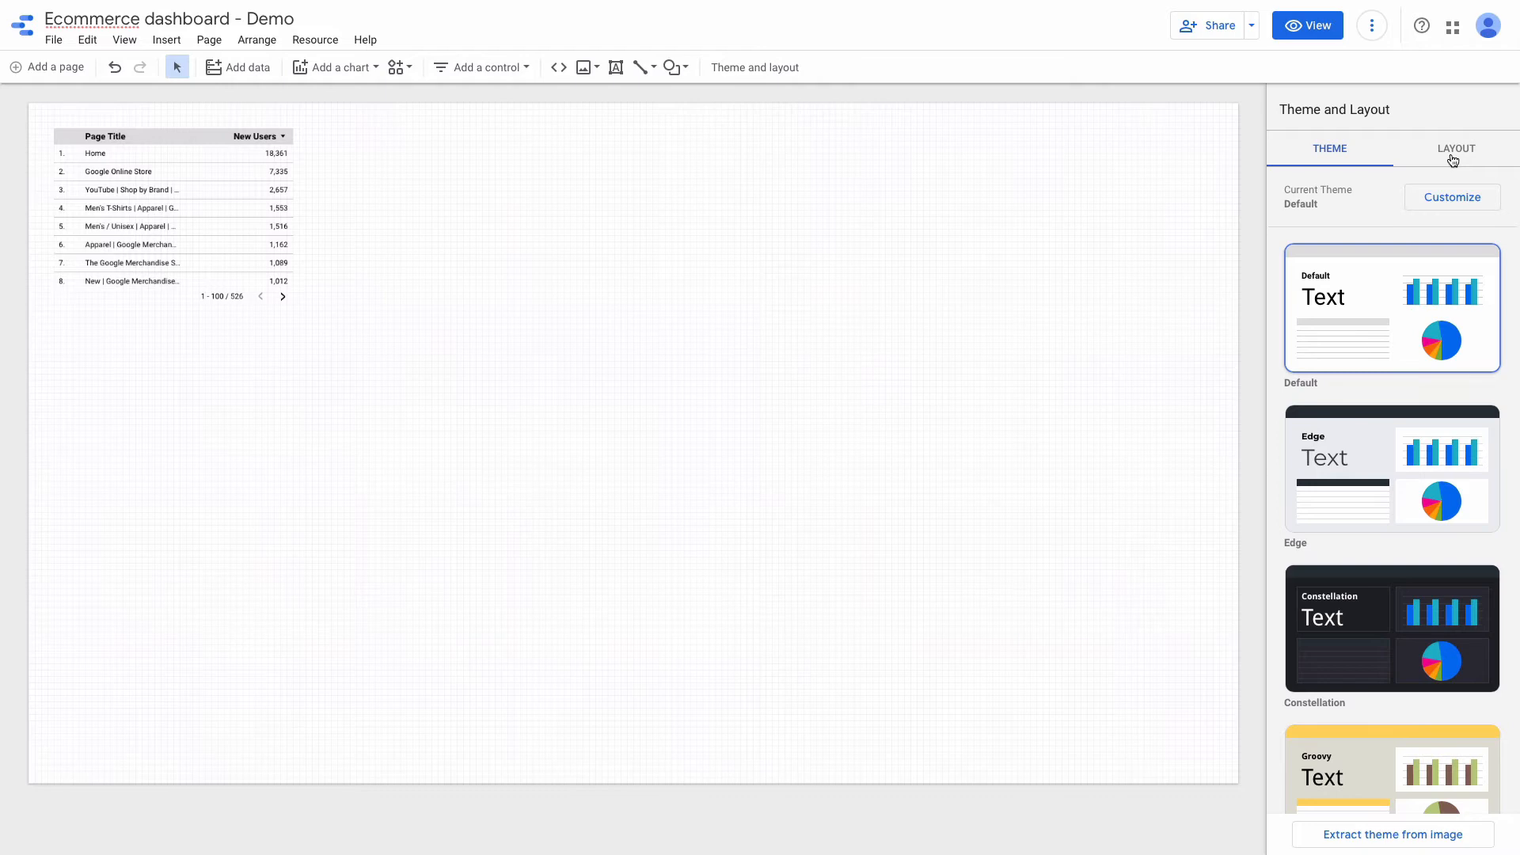
Customize the report theme with a blue accent component background and white accent text.
left_click(1440, 205)
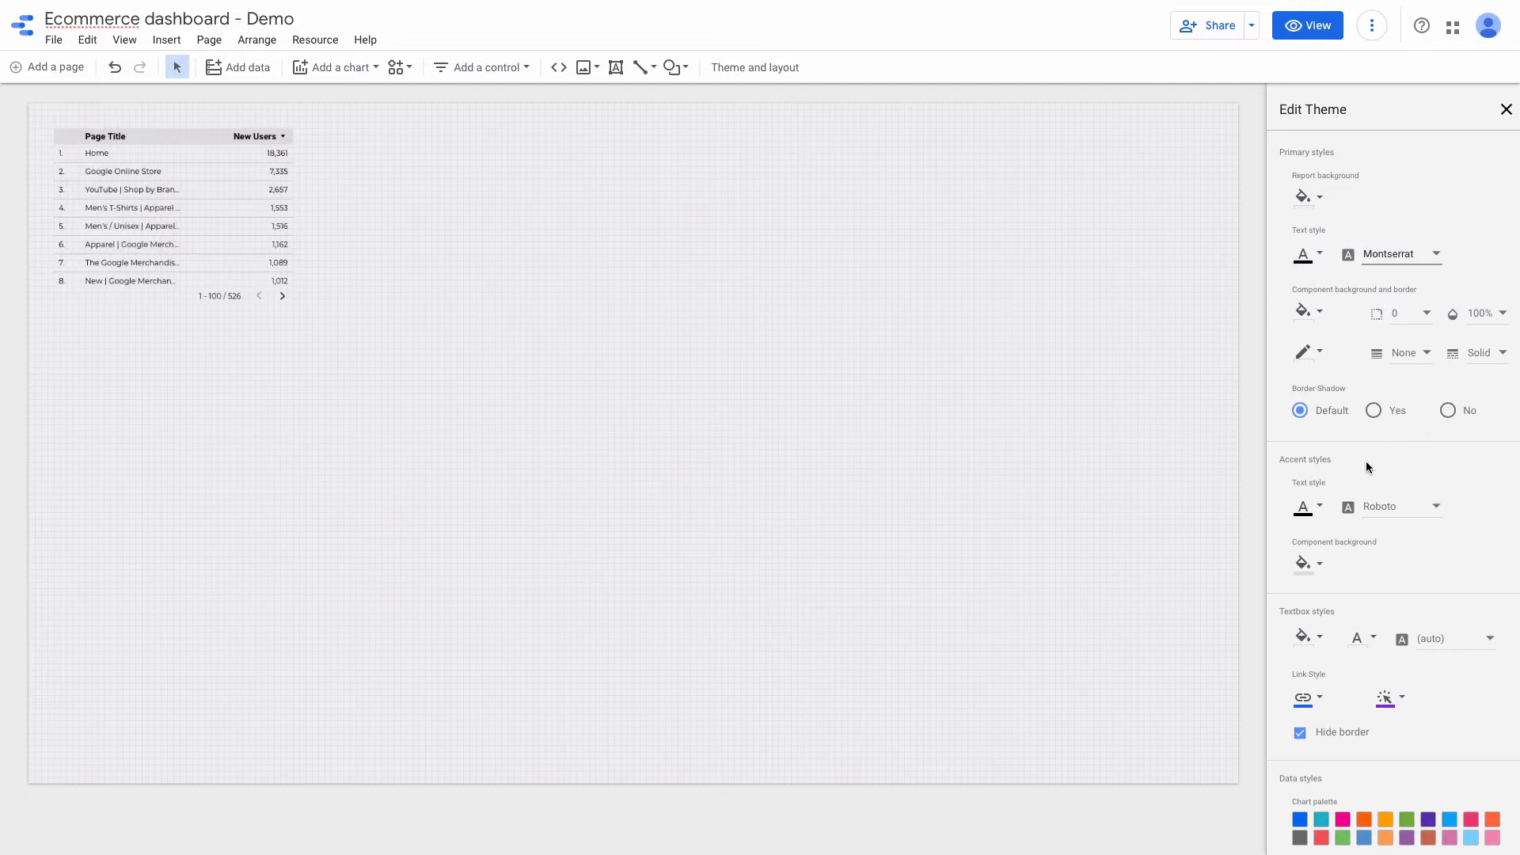
left_click(1317, 564)
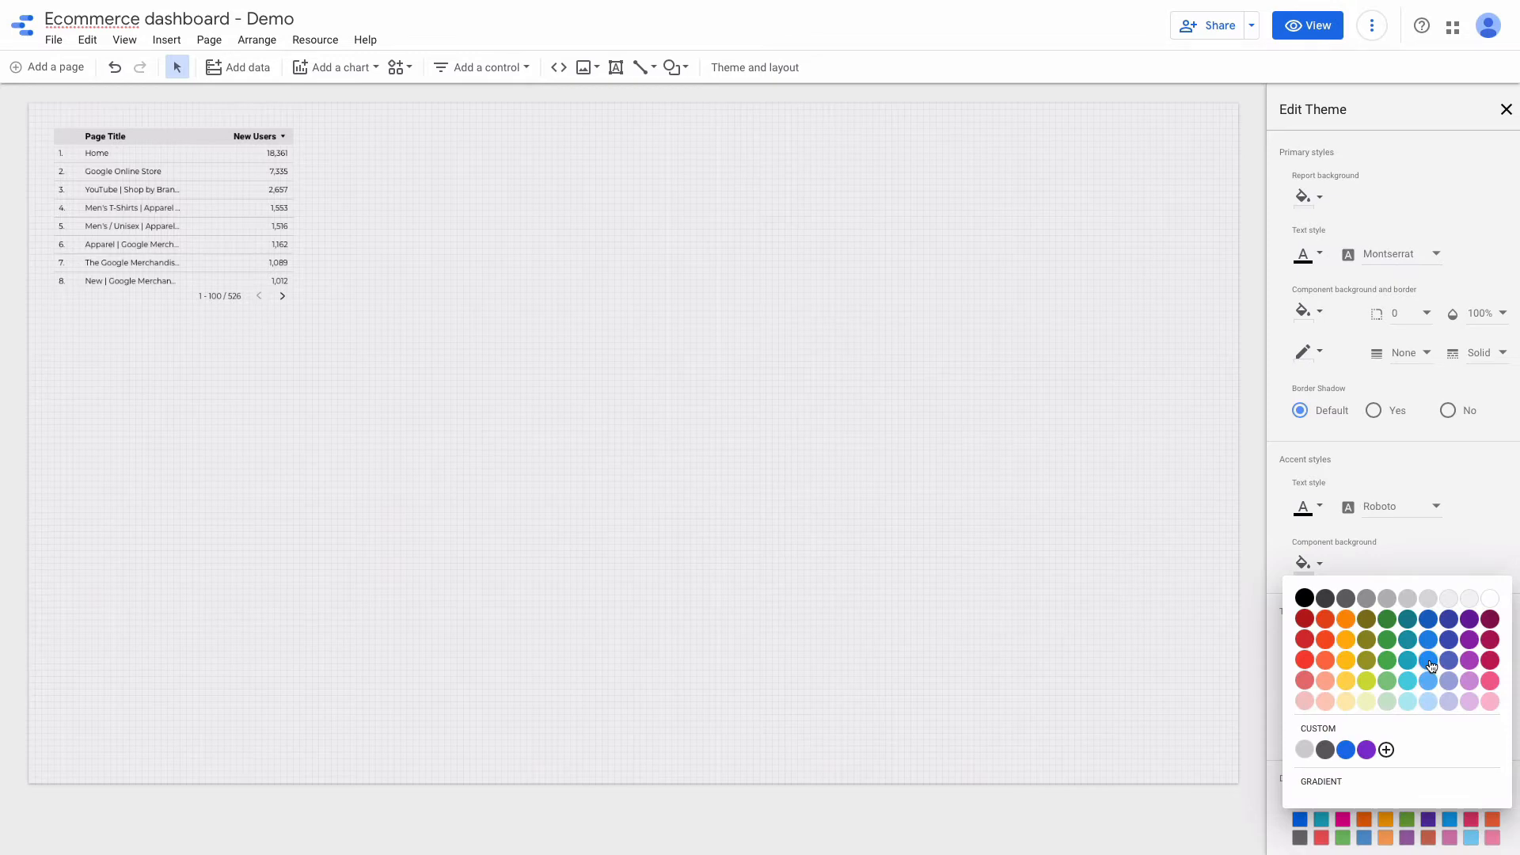
left_click(1430, 662)
left_click(1319, 506)
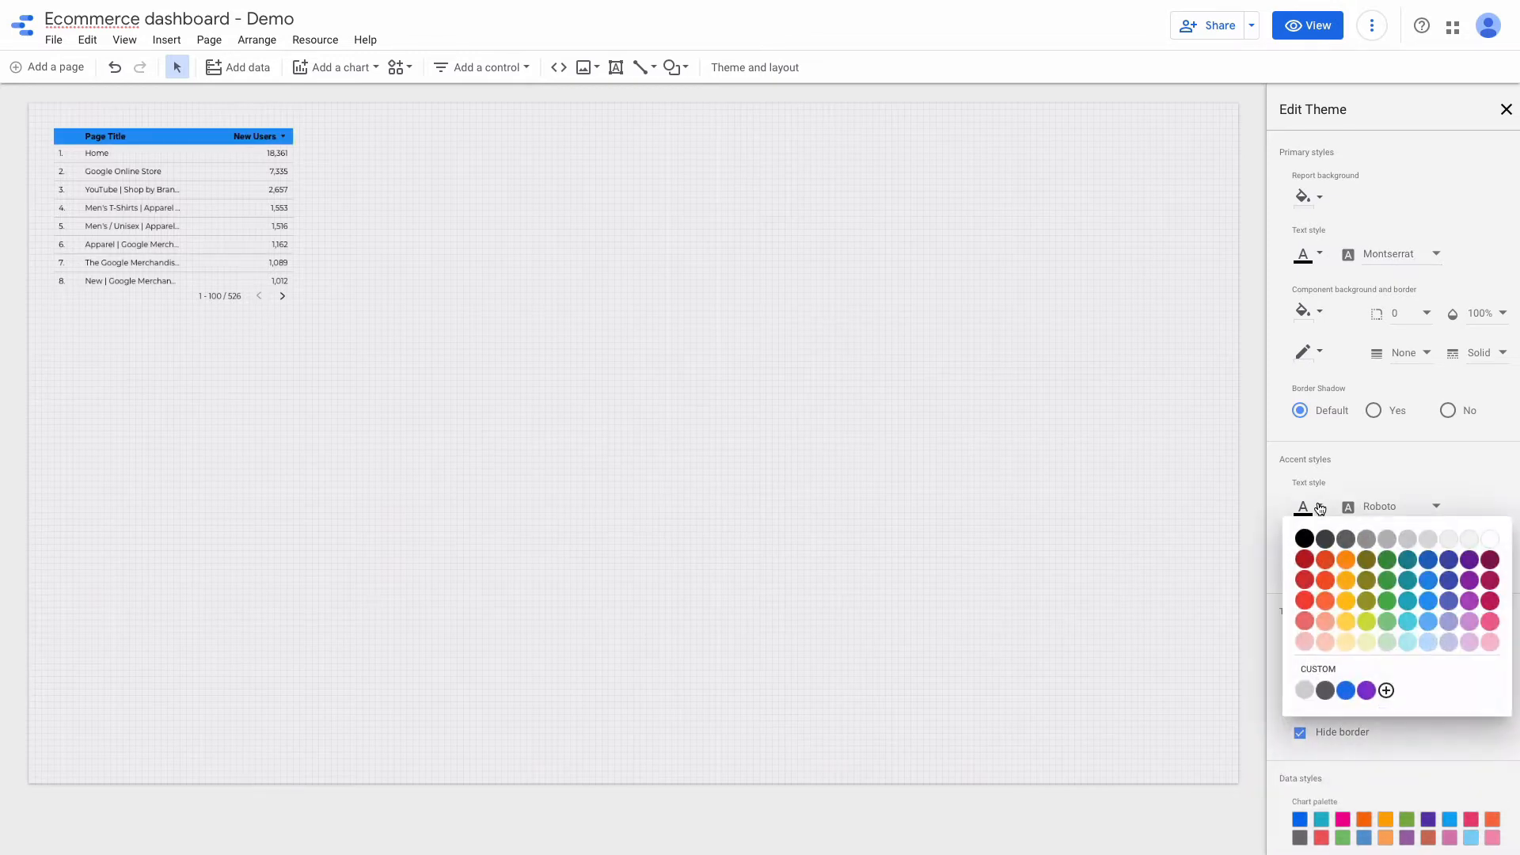
left_click(1491, 543)
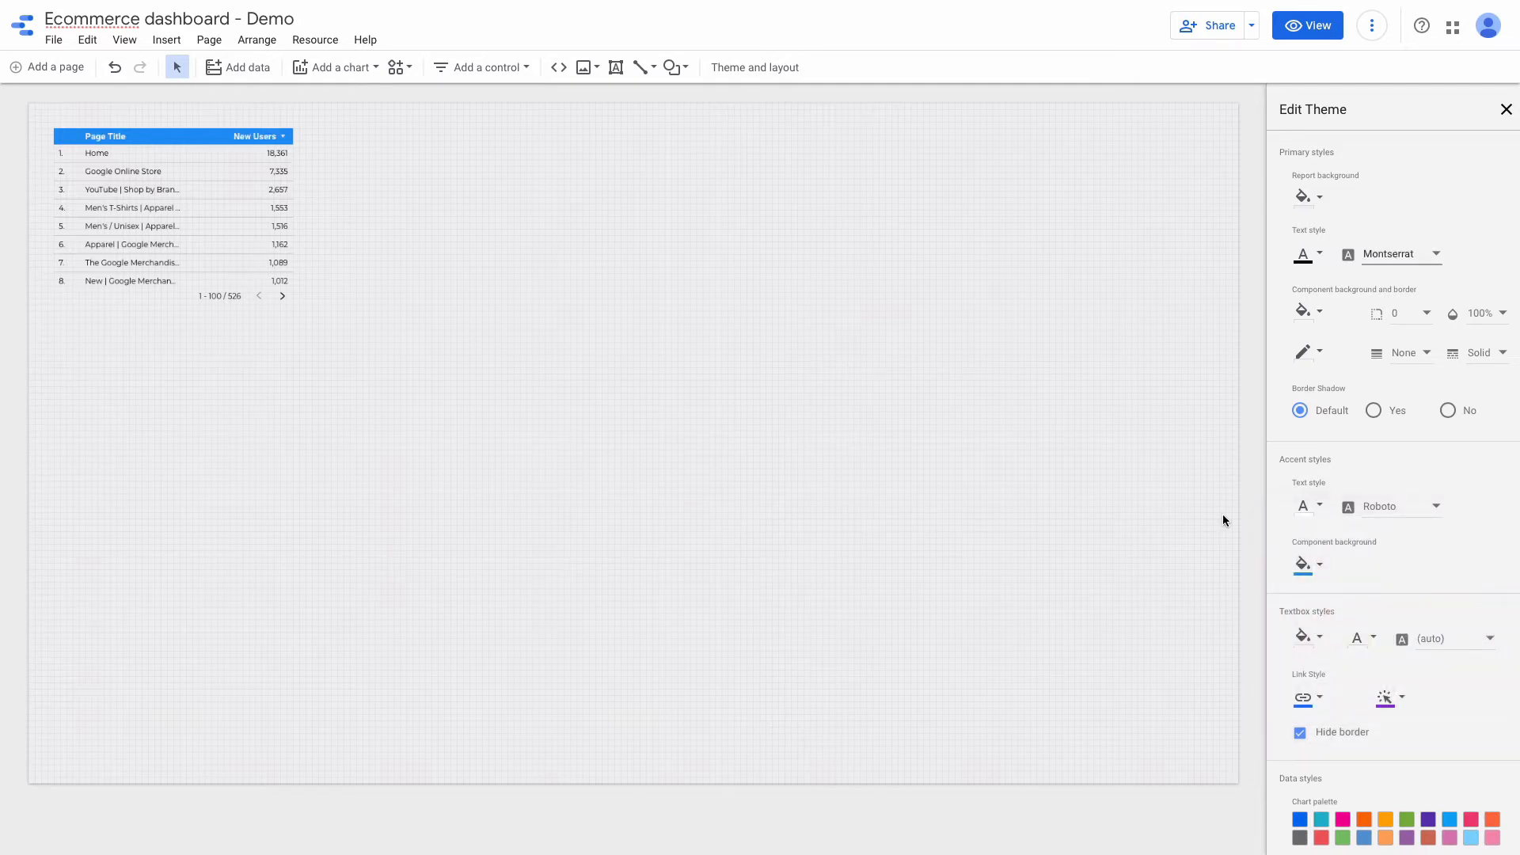
left_click(800, 423)
Draw a thin full-width rectangle along the page's upper edge as a header band.
left_click(674, 75)
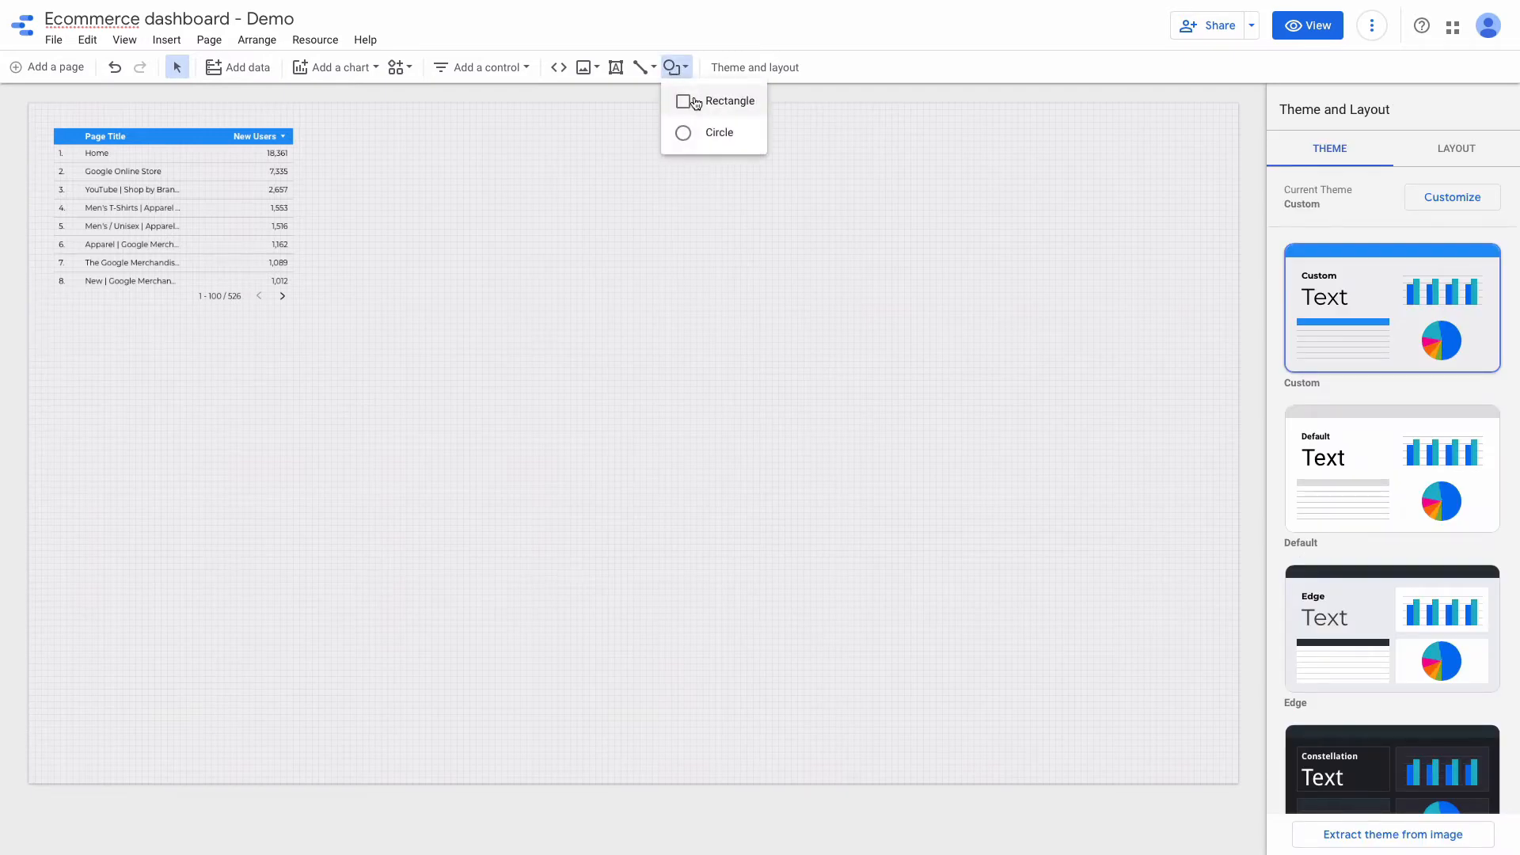
left_click(695, 103)
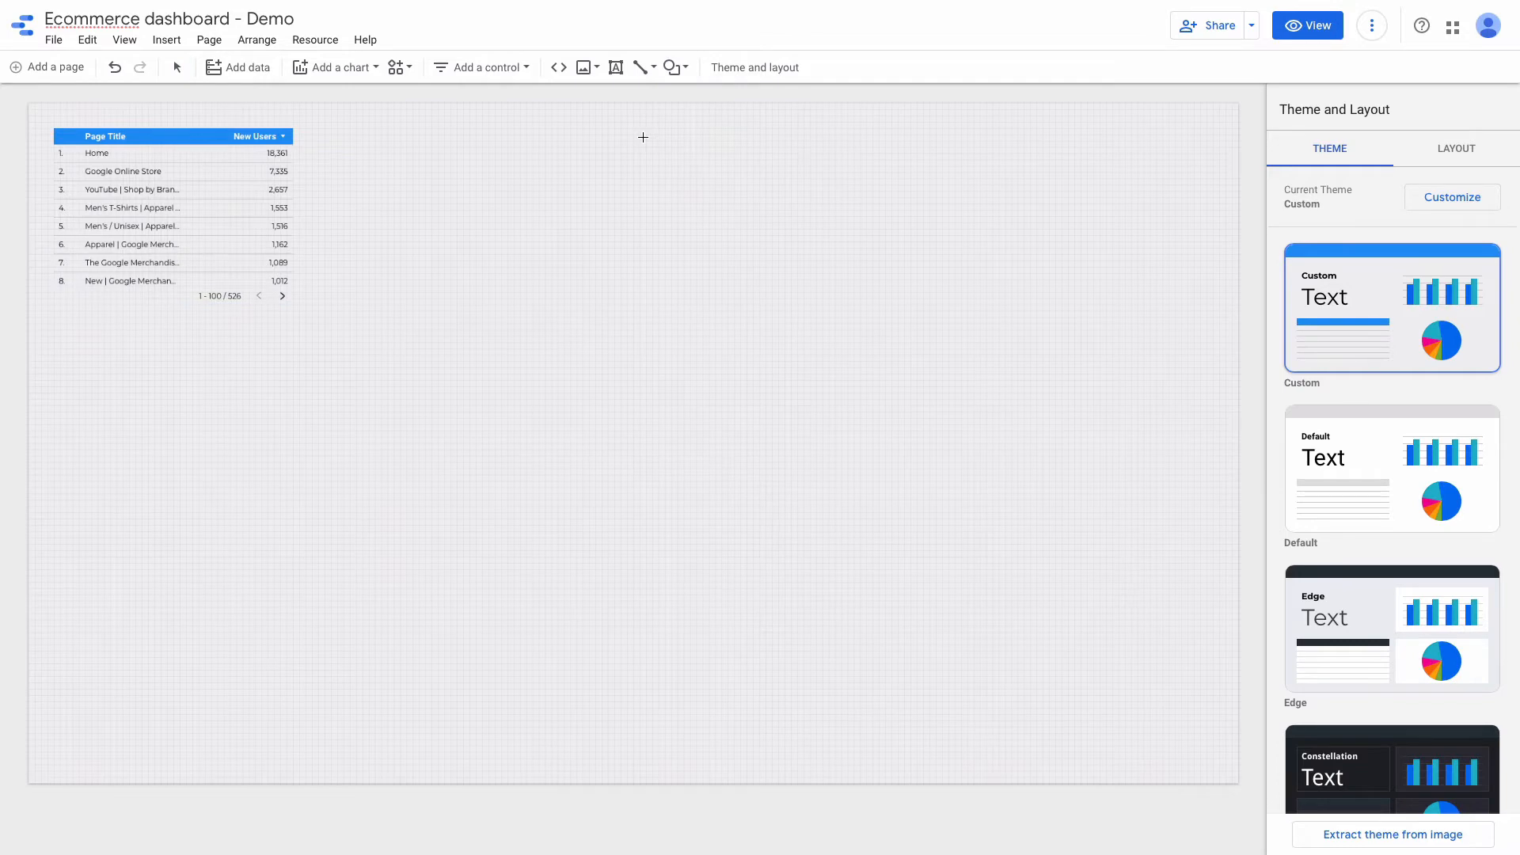
mouse_move(26, 104)
left_mouse_down()
mouse_move(874, 94)
mouse_move(1241, 155)
left_mouse_up()
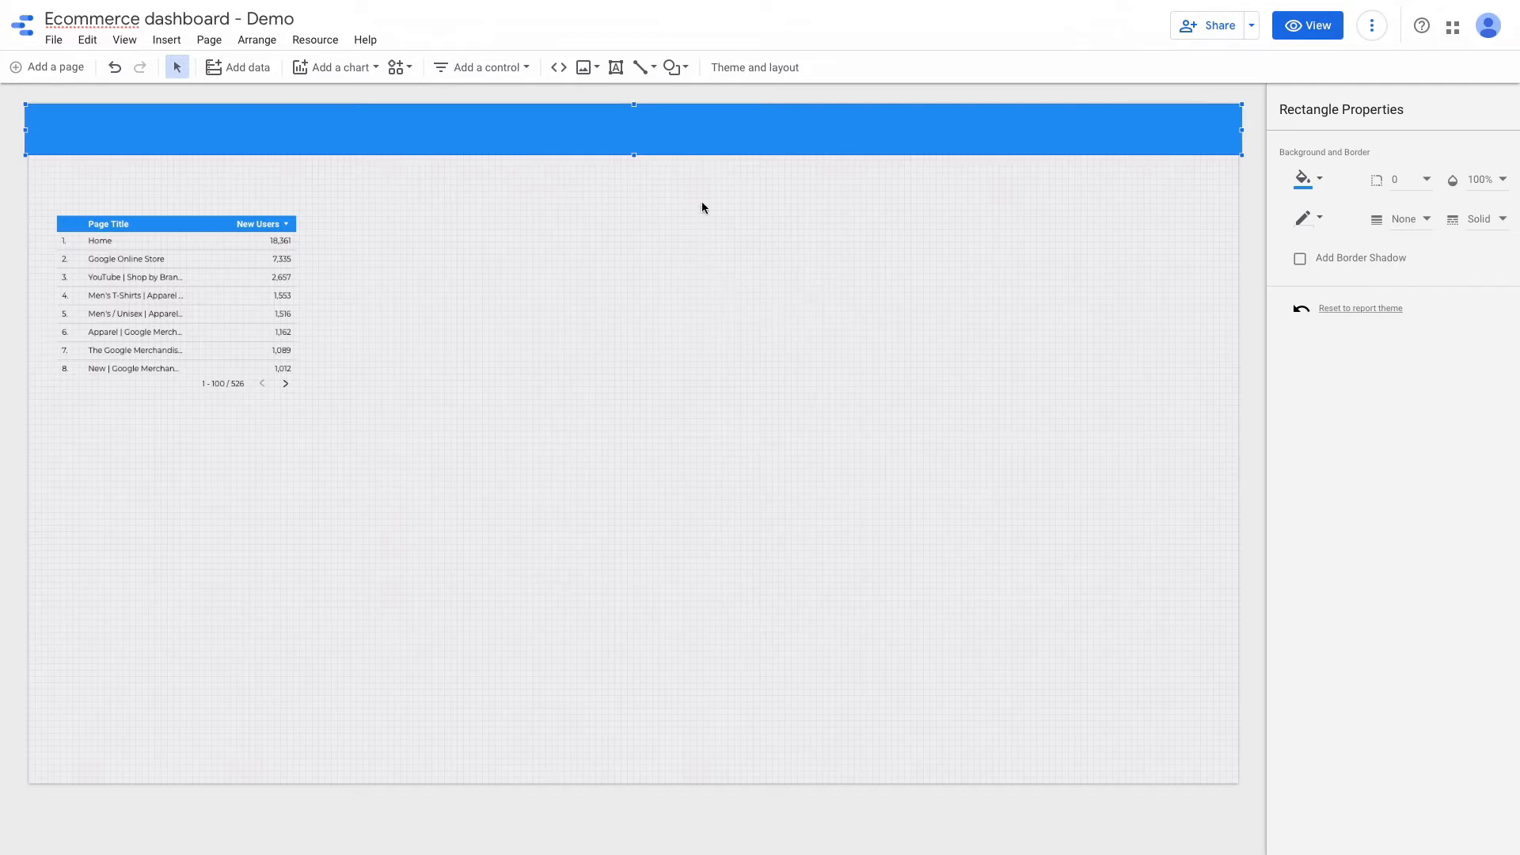
Insert the Logo.png image from the computer at the left end of the header band.
left_click(585, 70)
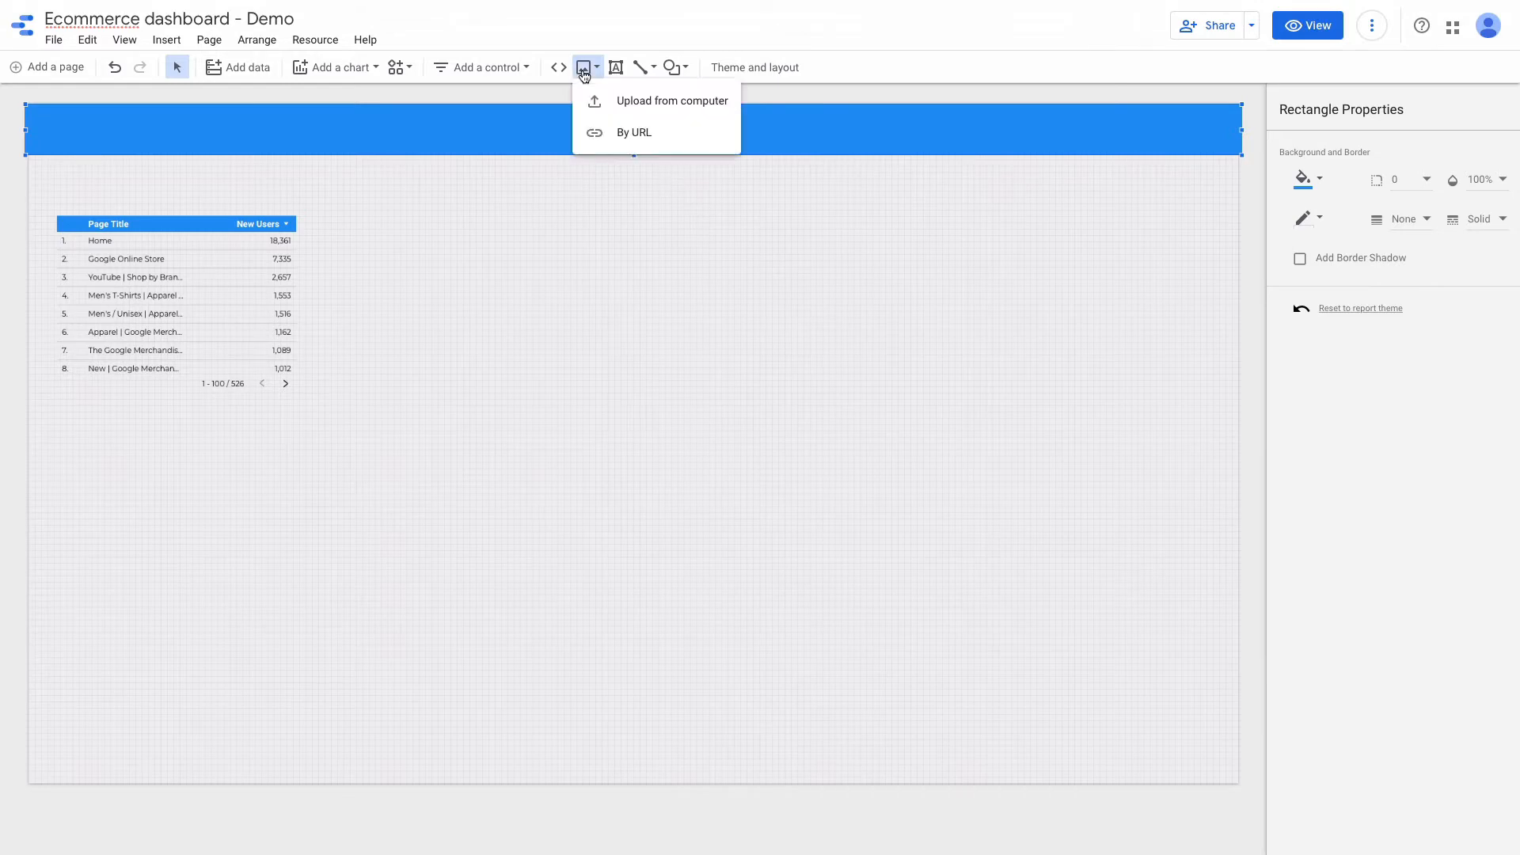
left_click(613, 101)
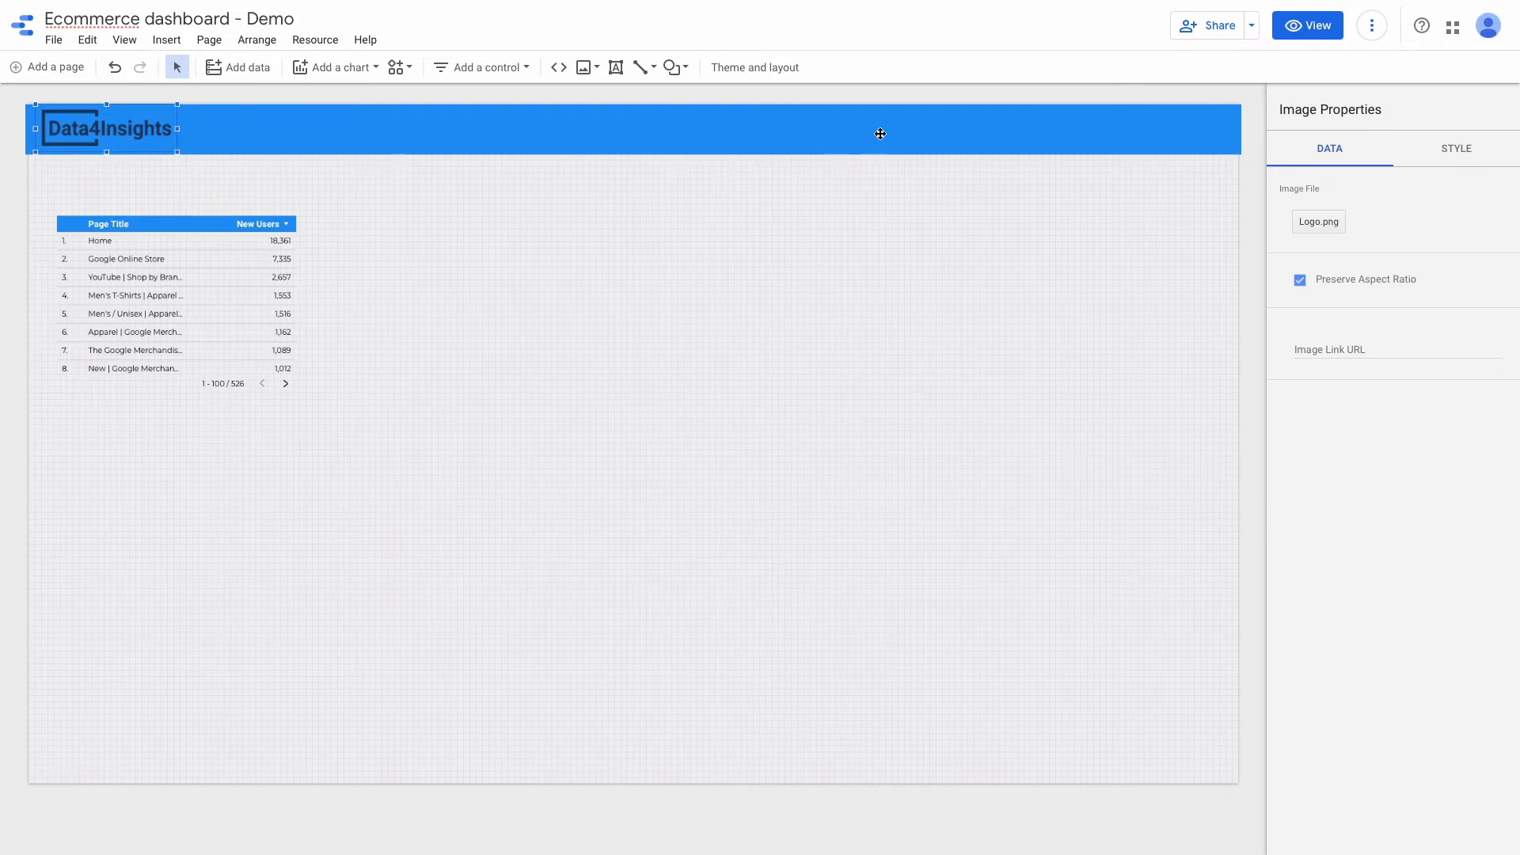
Add a date range control at the right end of the header band and open its default date range options.
left_click(507, 76)
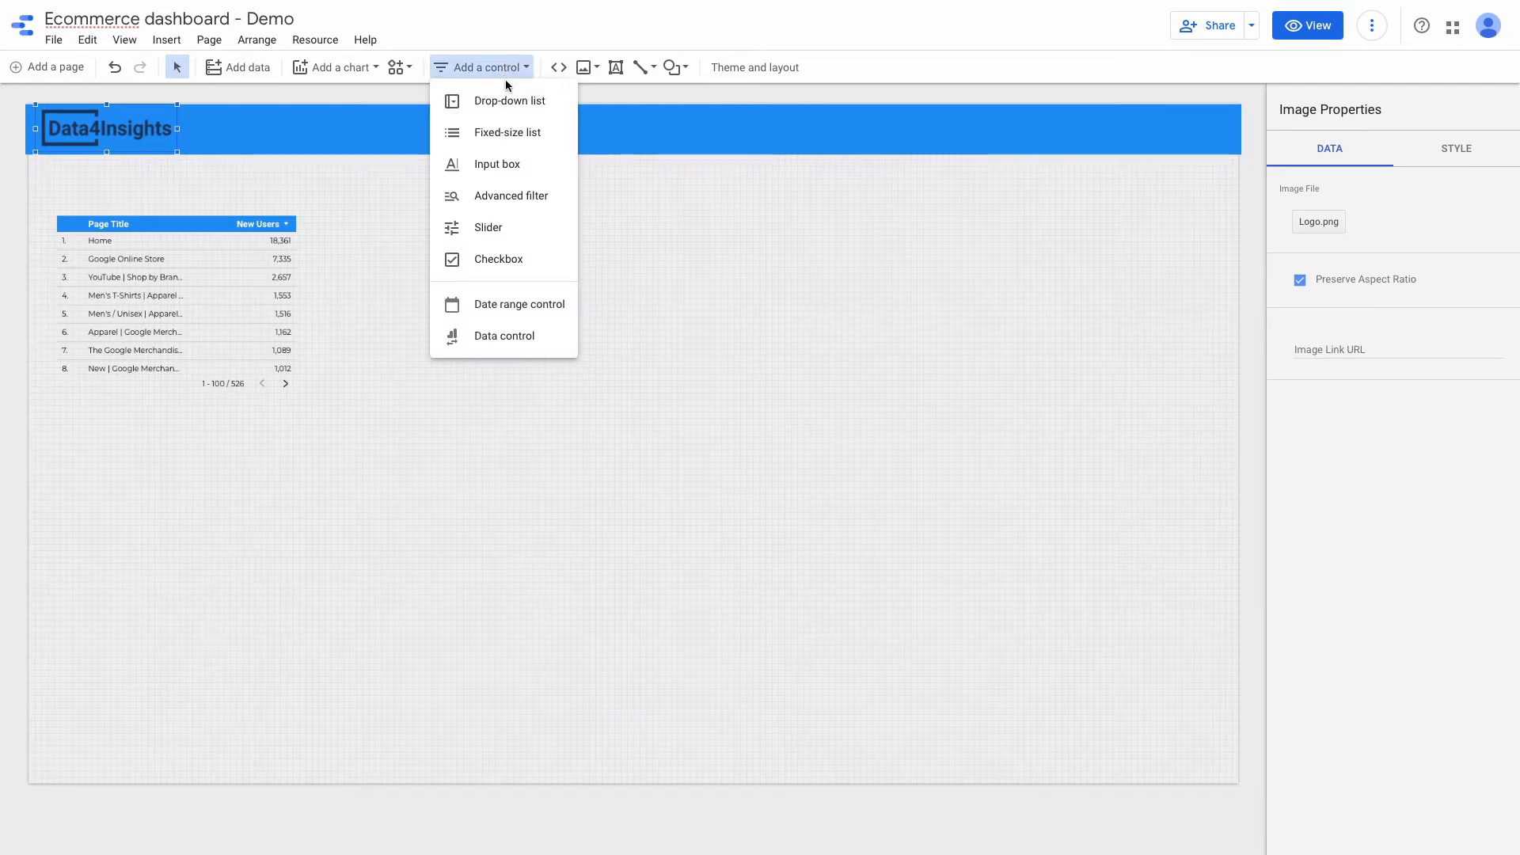
left_click(517, 305)
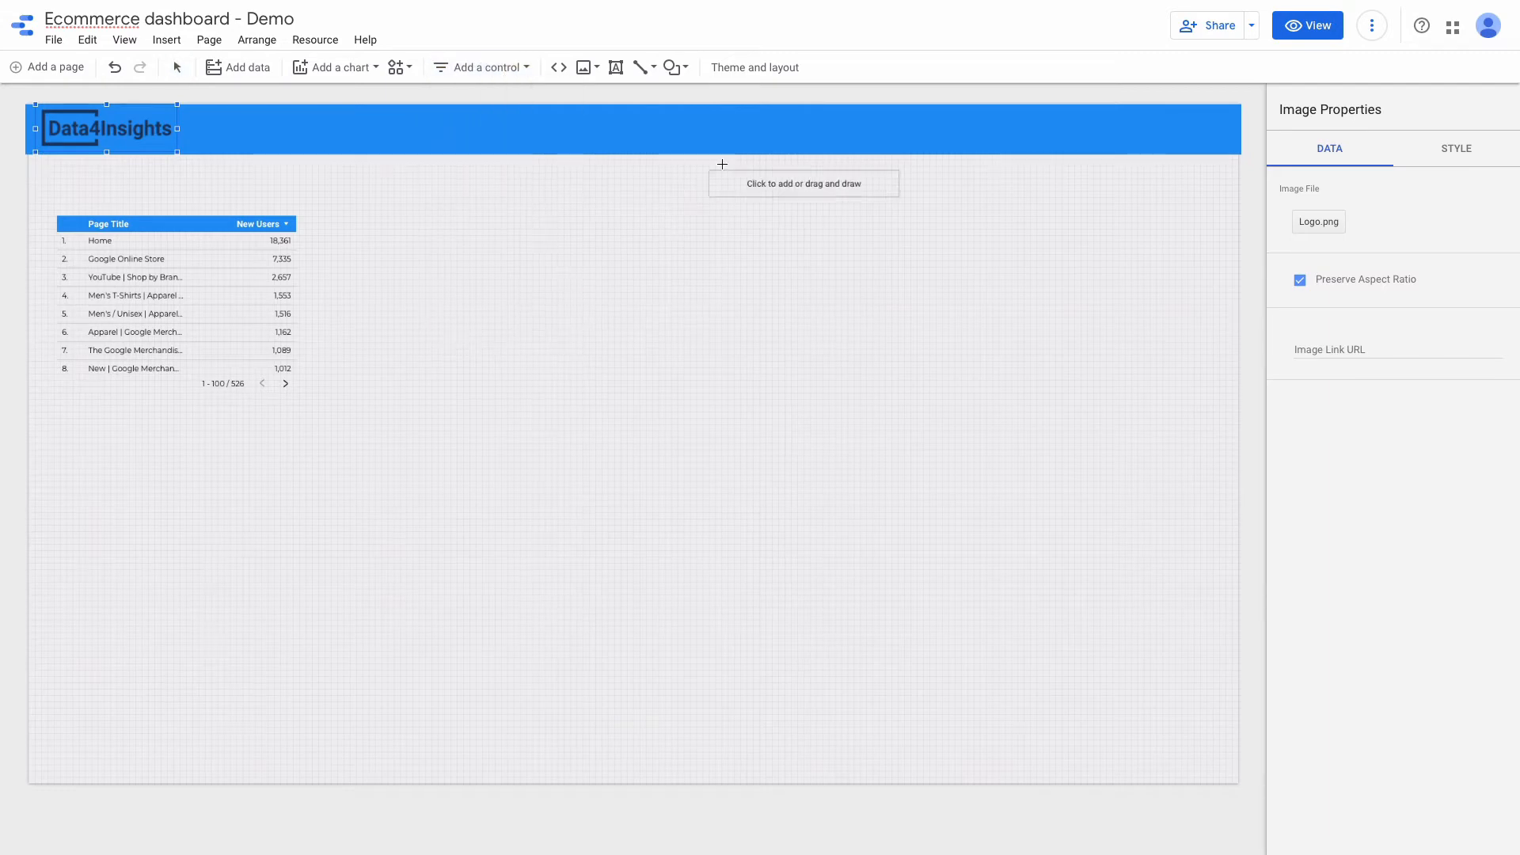
left_click(1031, 117)
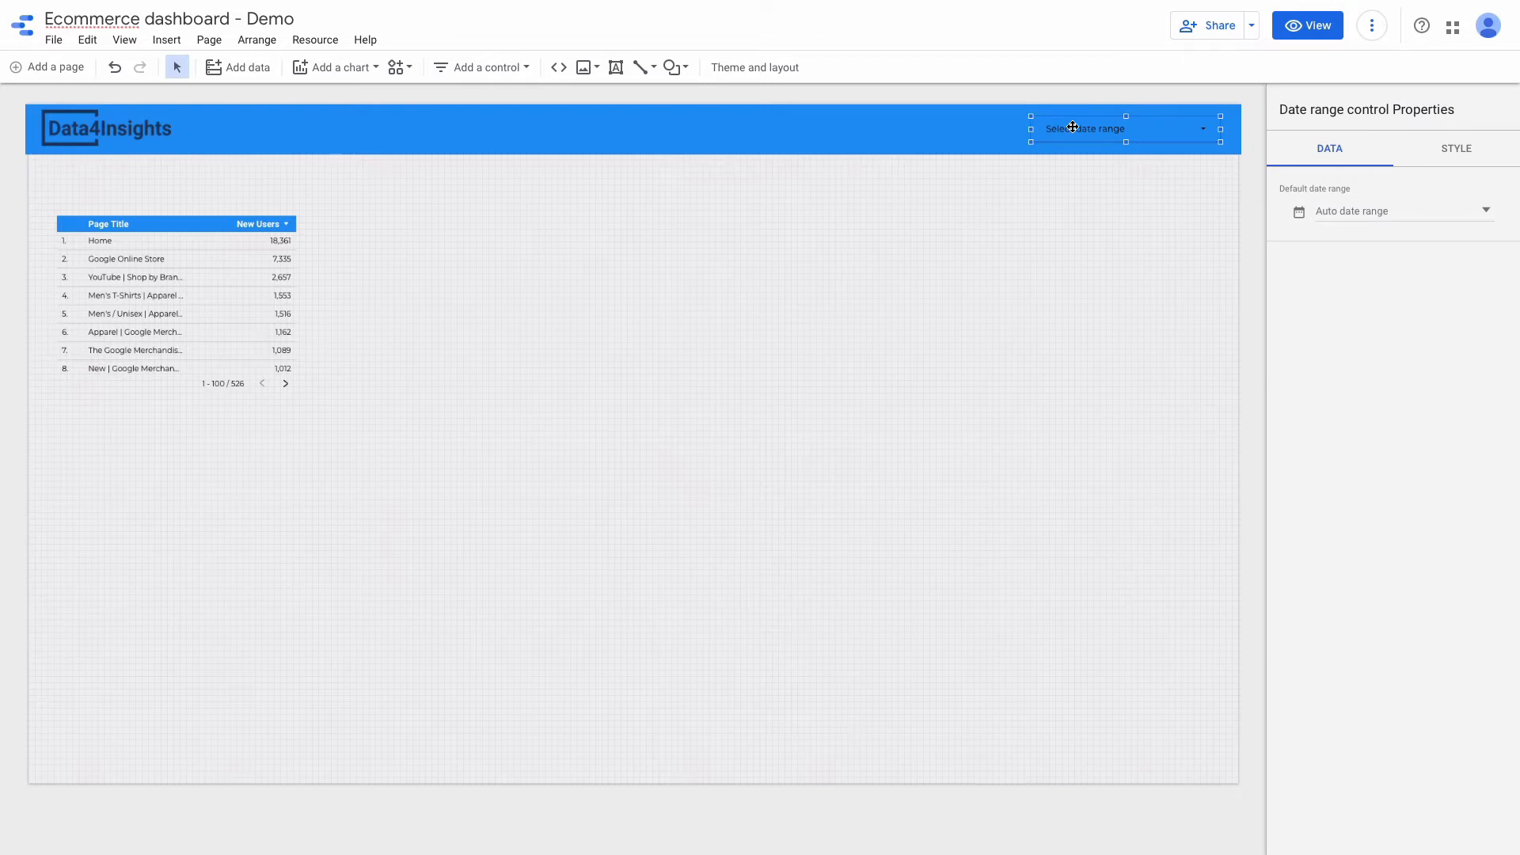
left_click(1372, 211)
left_click(1405, 217)
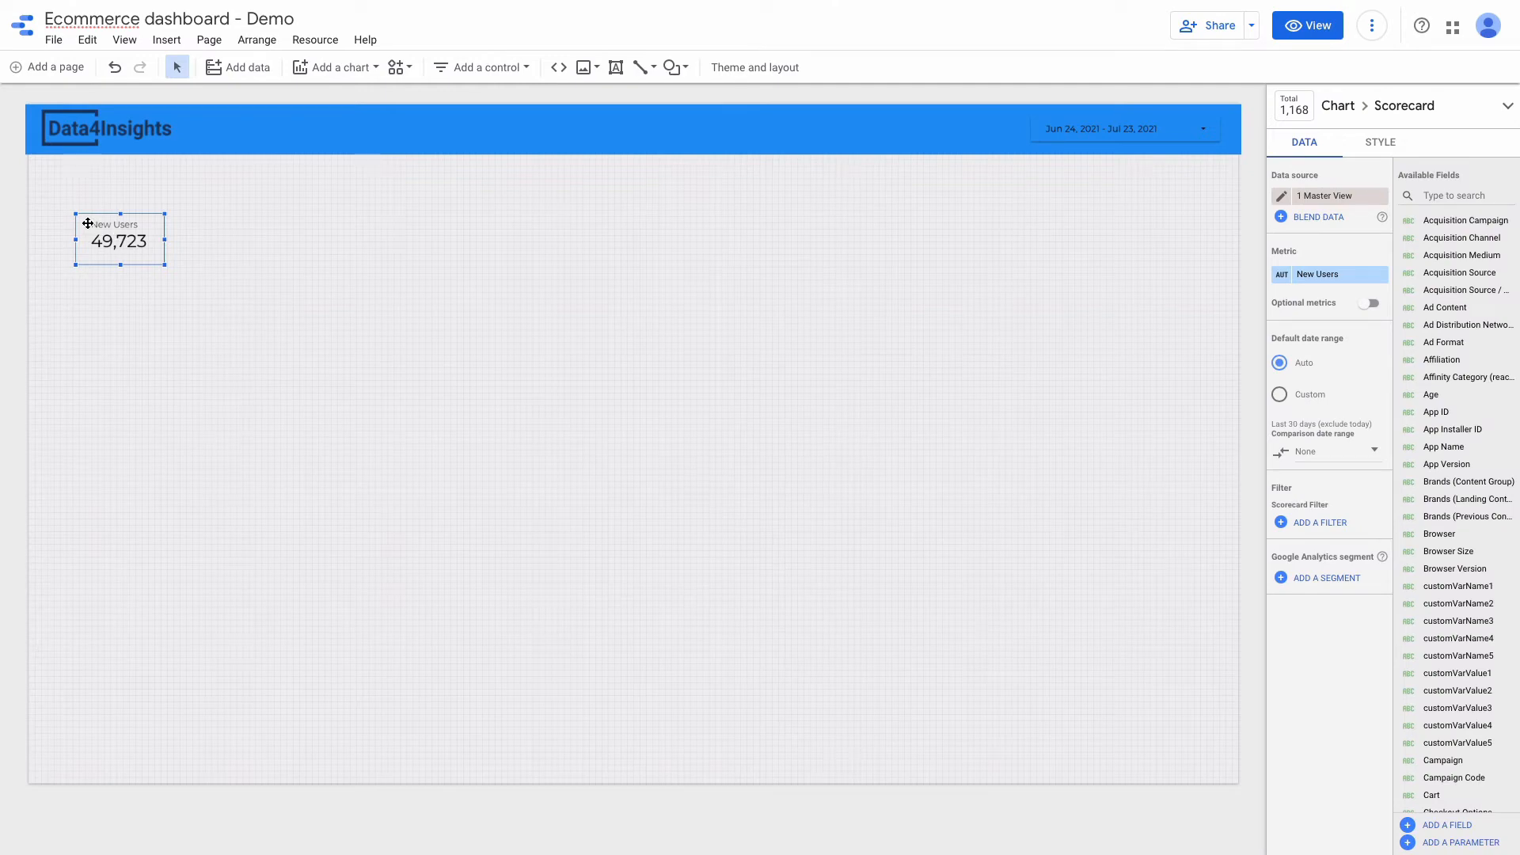
Delete the existing New Users scorecard and place a new scorecard below the logo.
key("Delete")
left_click(320, 68)
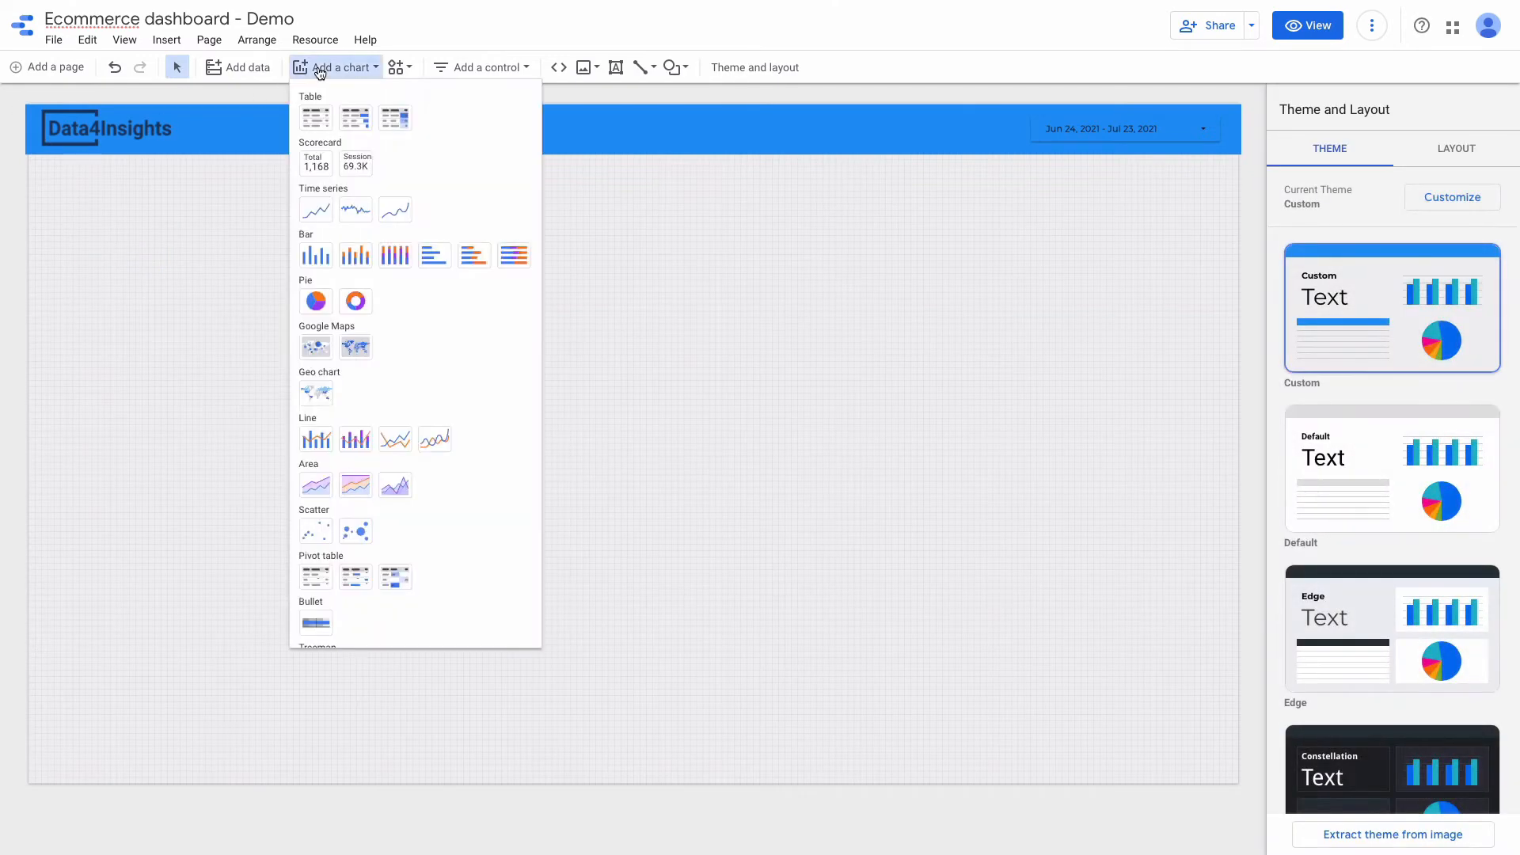
left_click(316, 162)
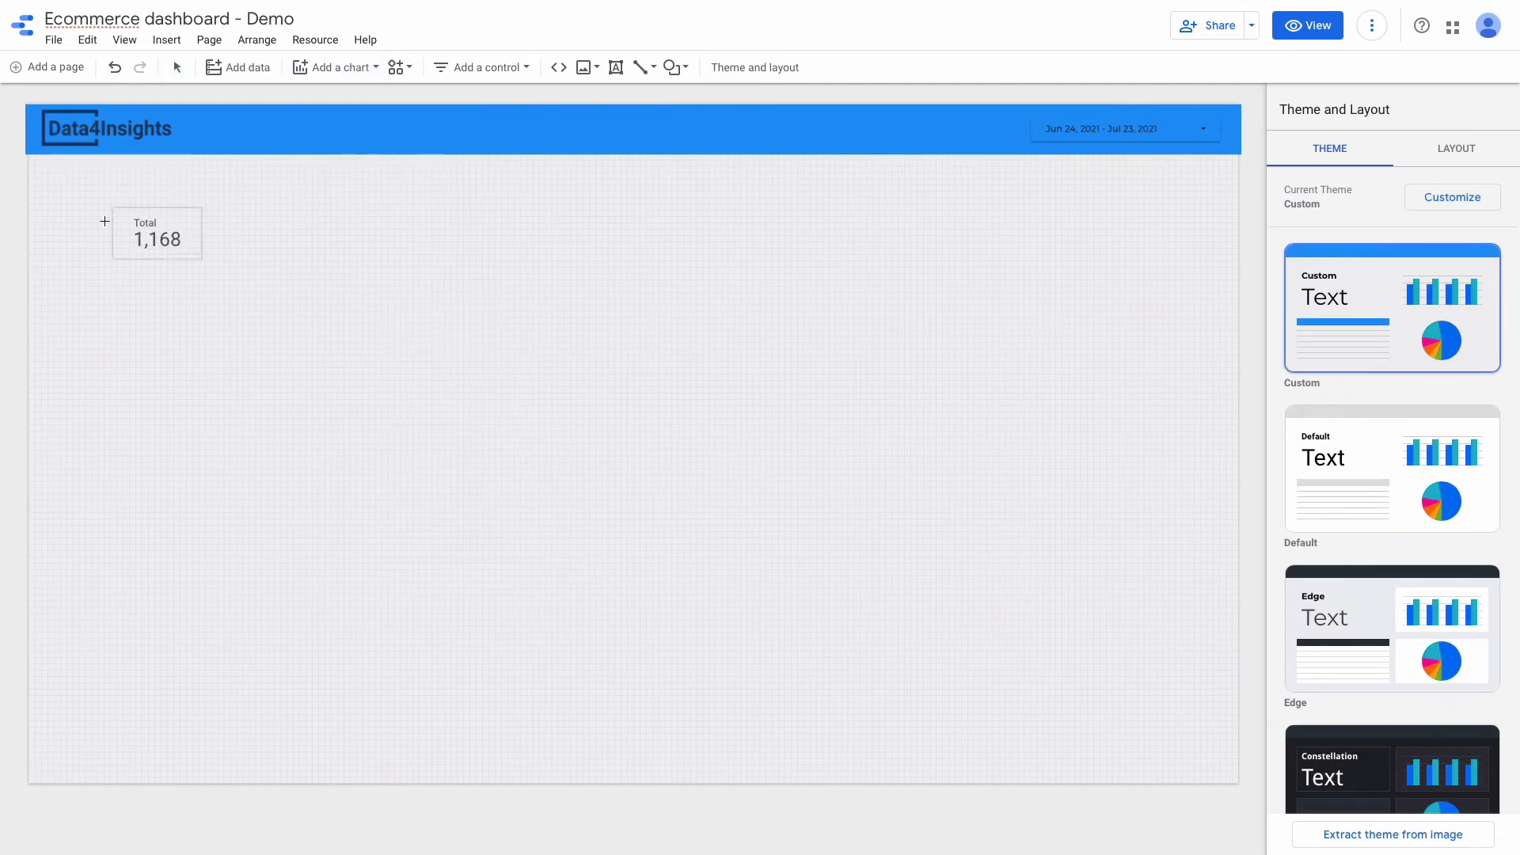
left_click(89, 221)
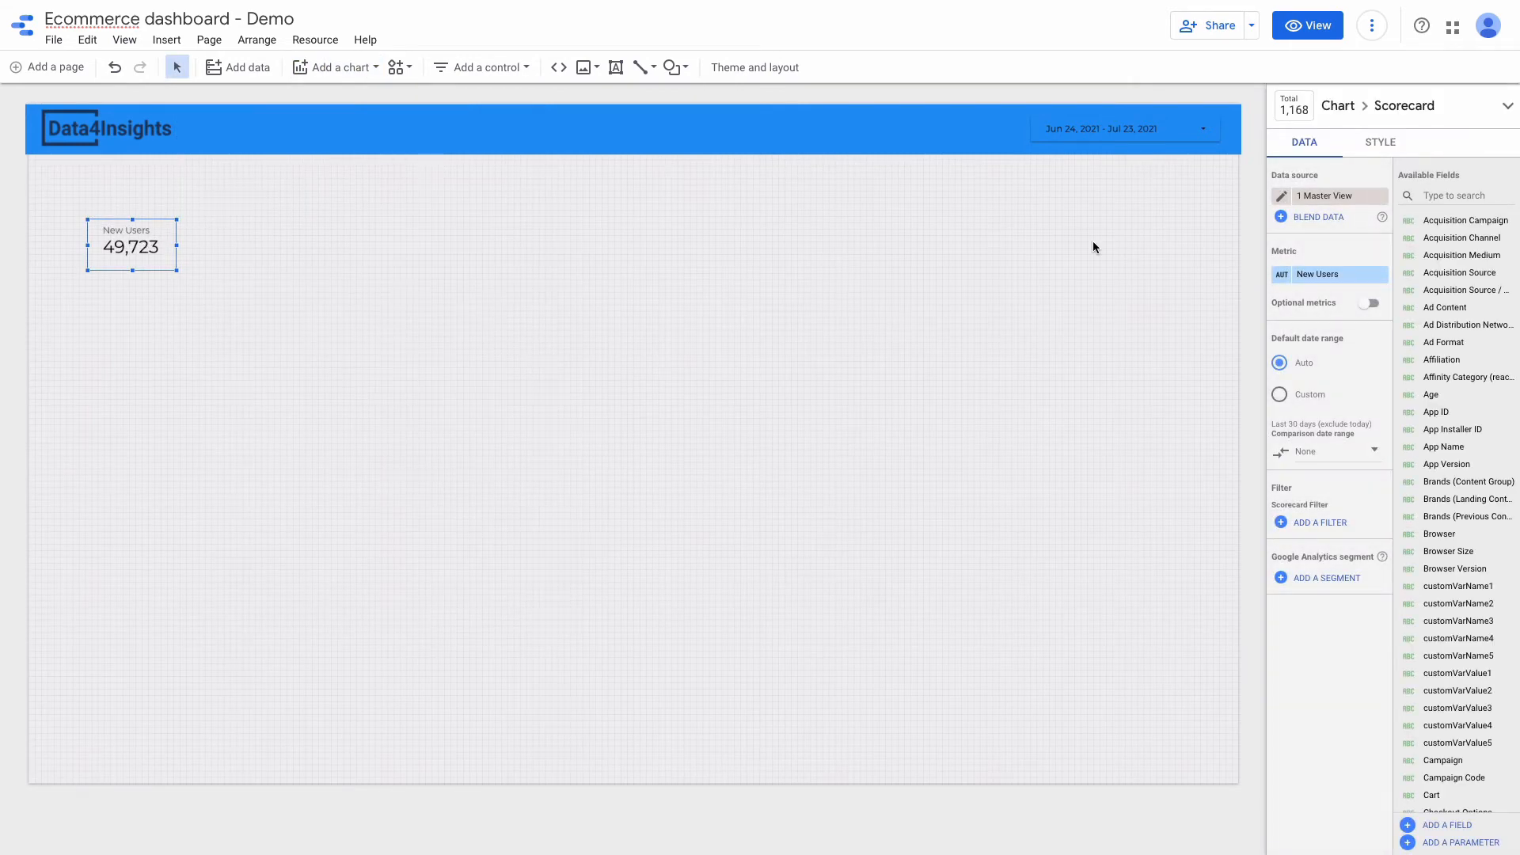
Change the new scorecard's metric to Revenue.
left_click(1318, 277)
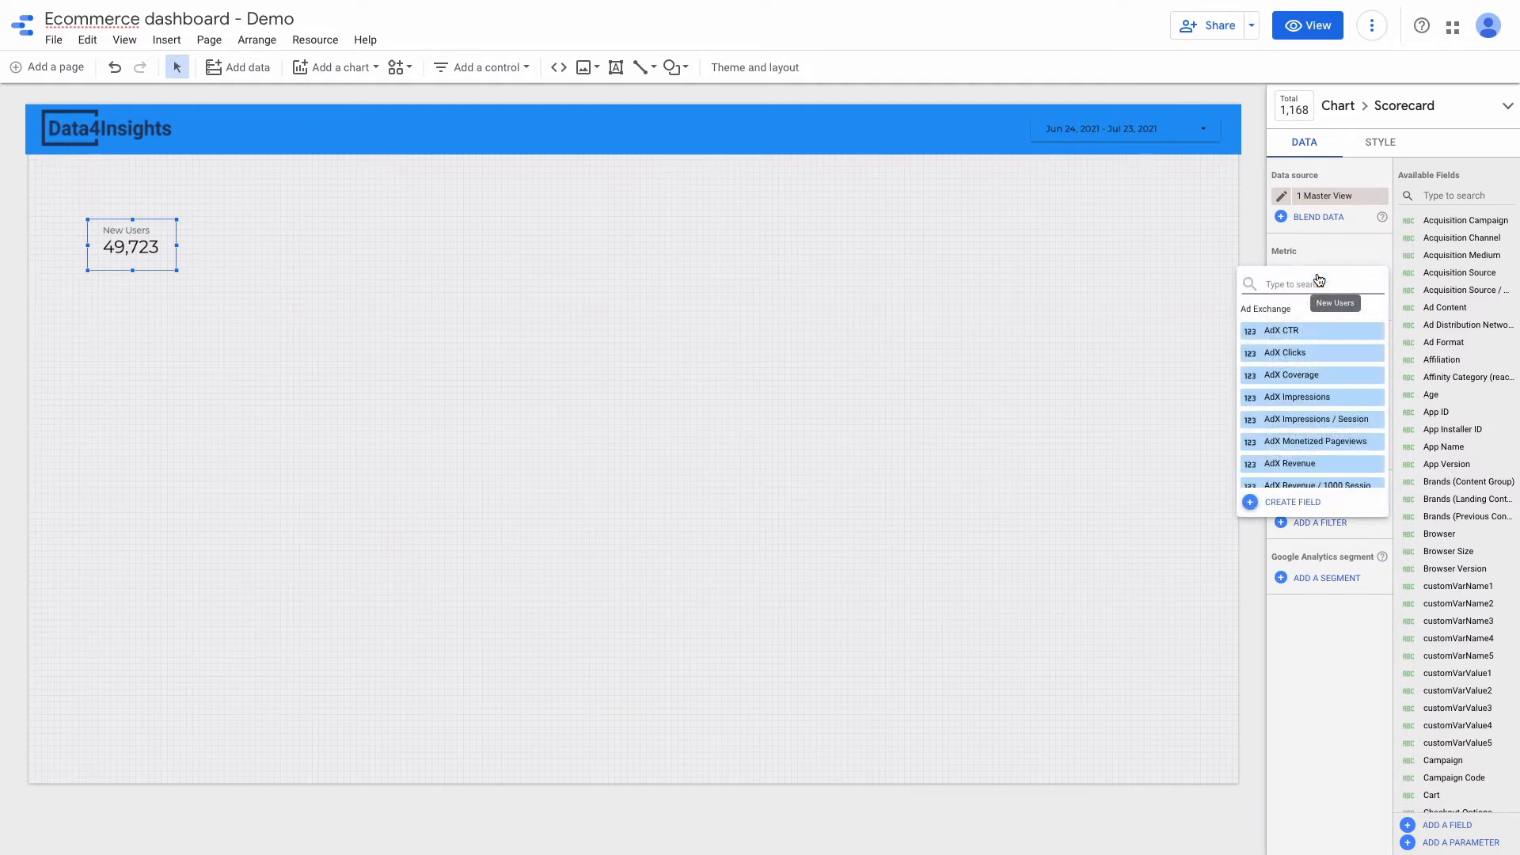
type("re")
left_click(1324, 406)
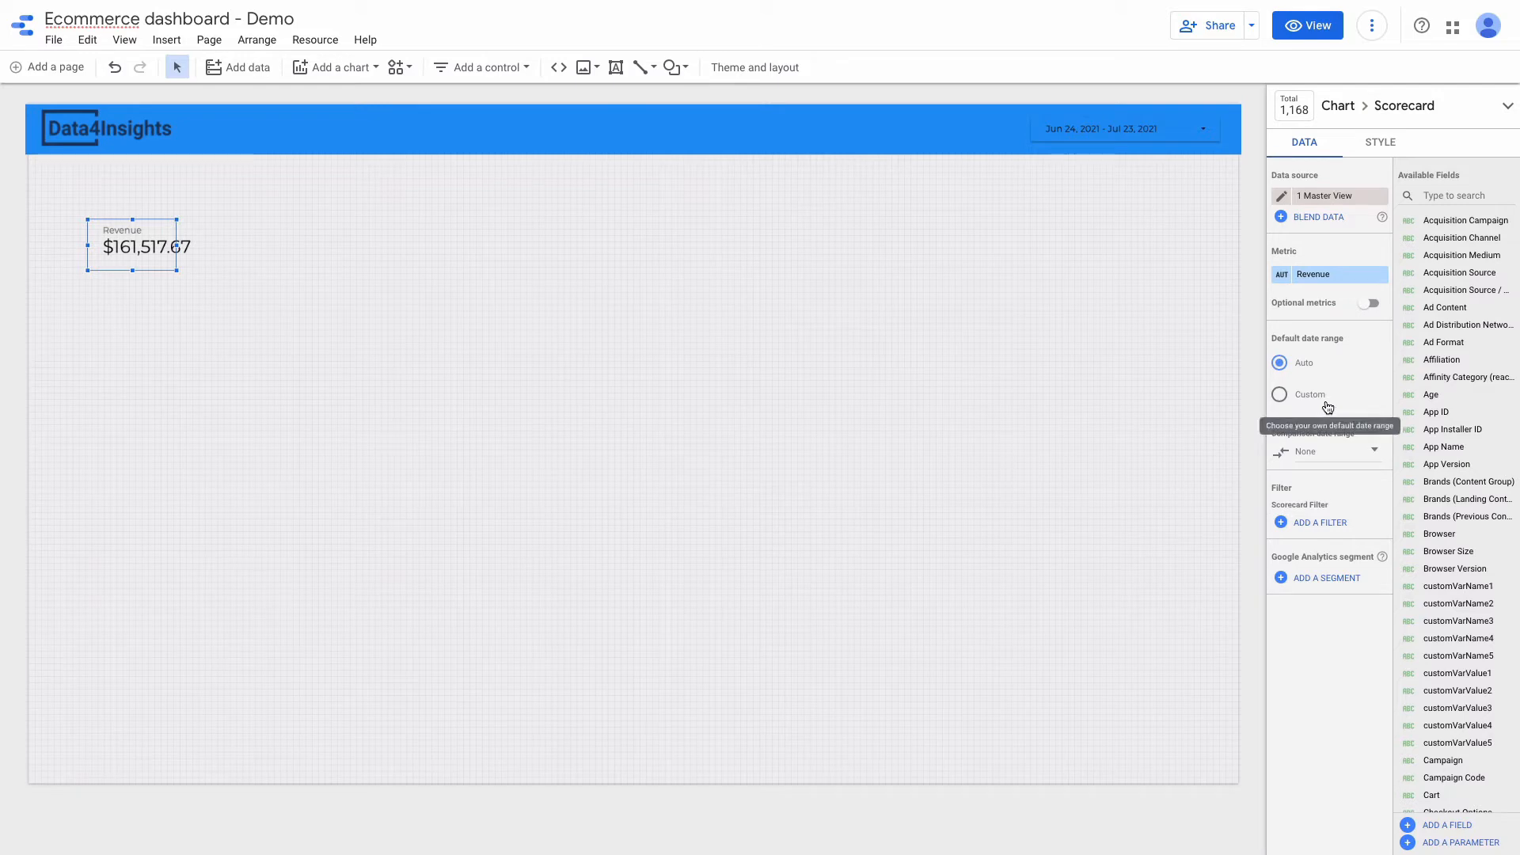
Set the Revenue scorecard's comparison date range to Previous period.
left_click(1316, 453)
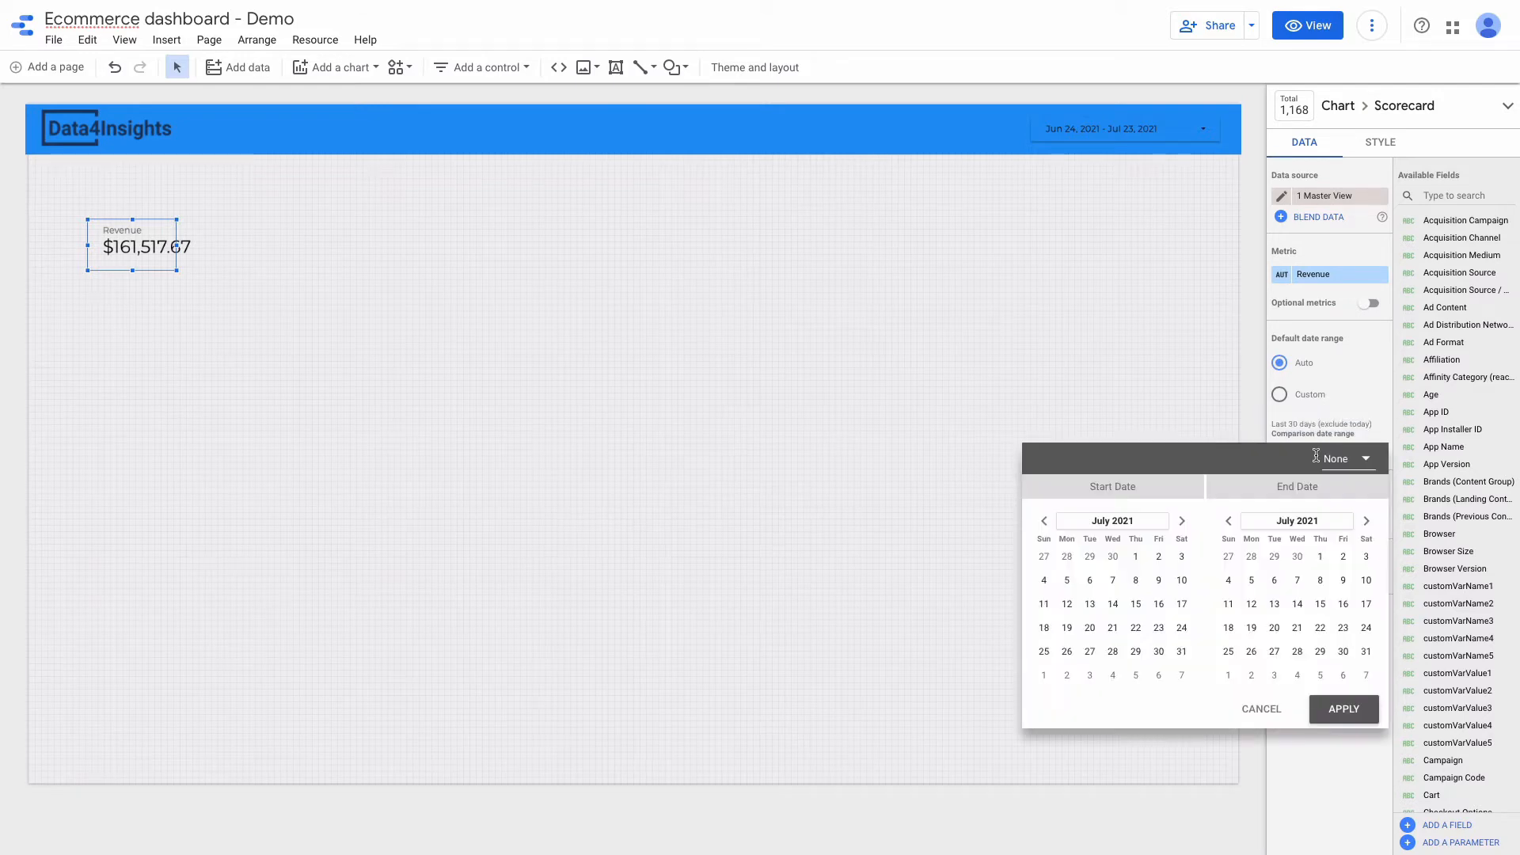
left_click(1348, 458)
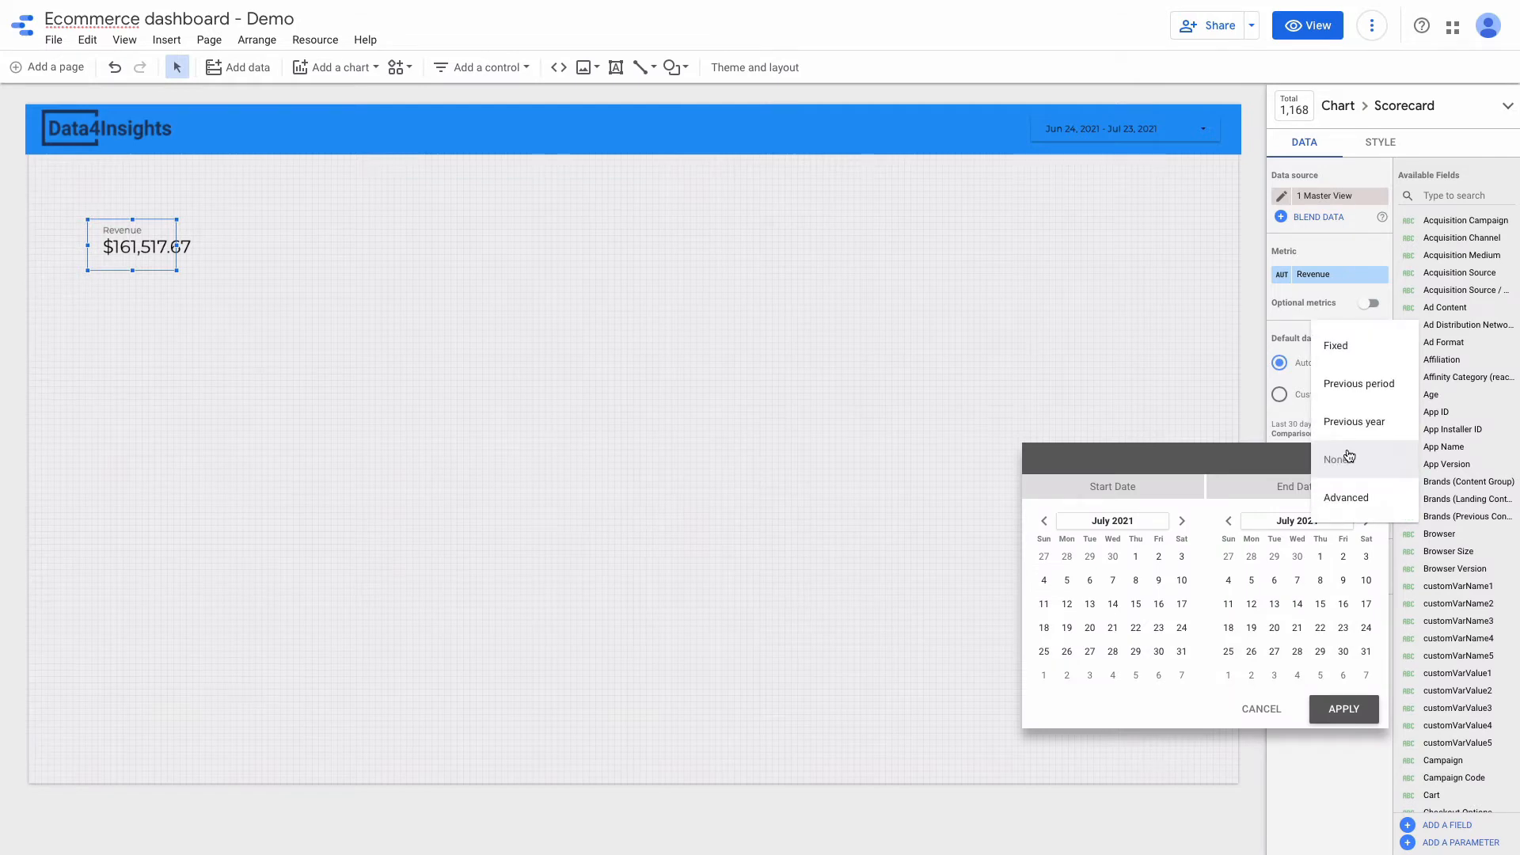
left_click(1362, 388)
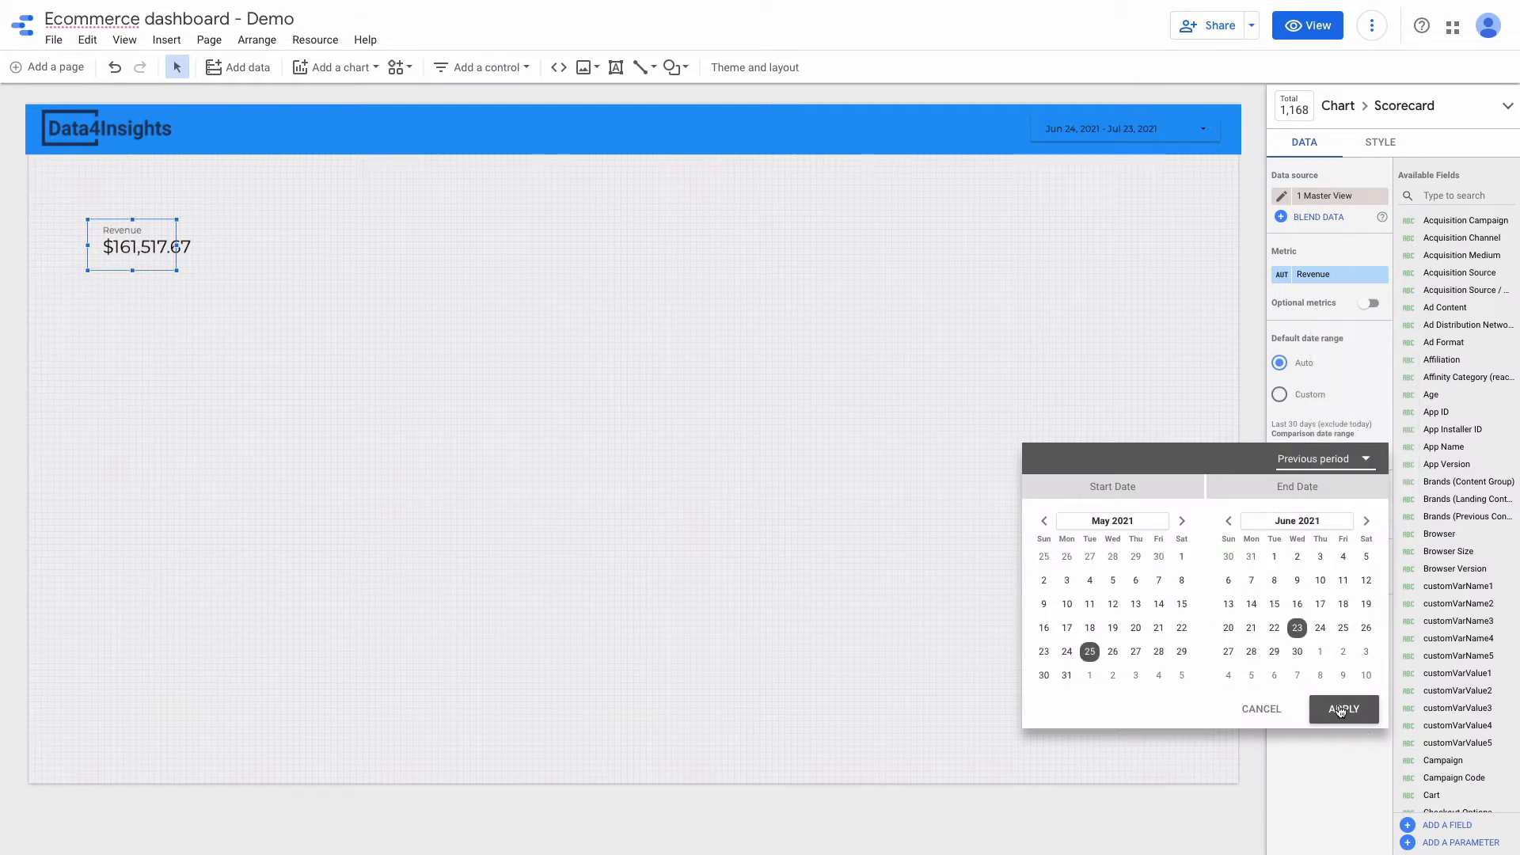
left_click(1338, 710)
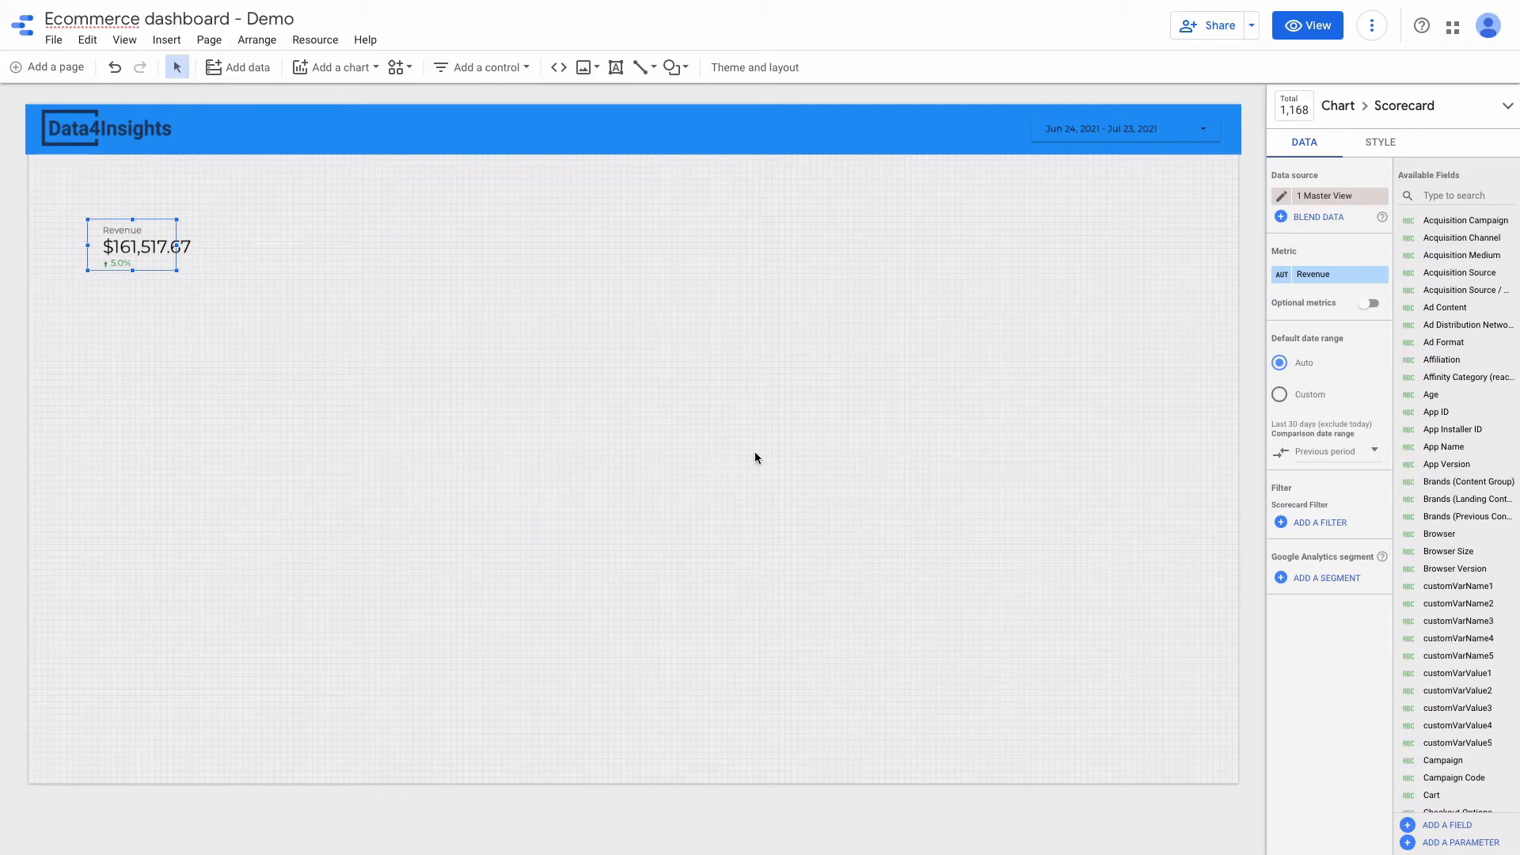
Give the Revenue scorecard a white background and a corner radius of 10.
left_click(1379, 152)
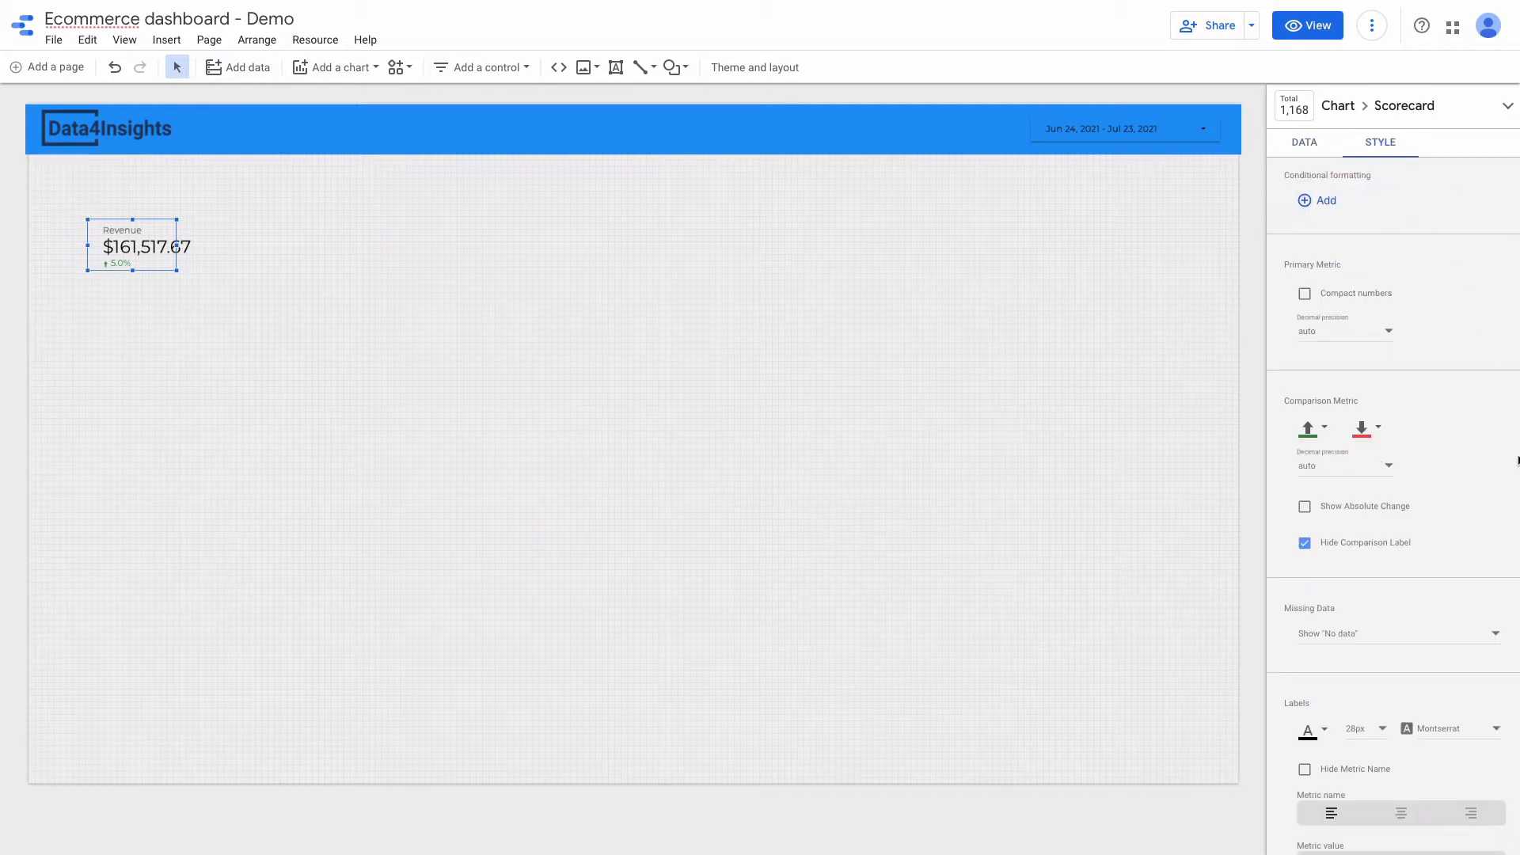
scroll(1390, 569, "down", 1)
scroll(1389, 567, "down", 9)
scroll(1389, 568, "up", 2)
left_click(1308, 318)
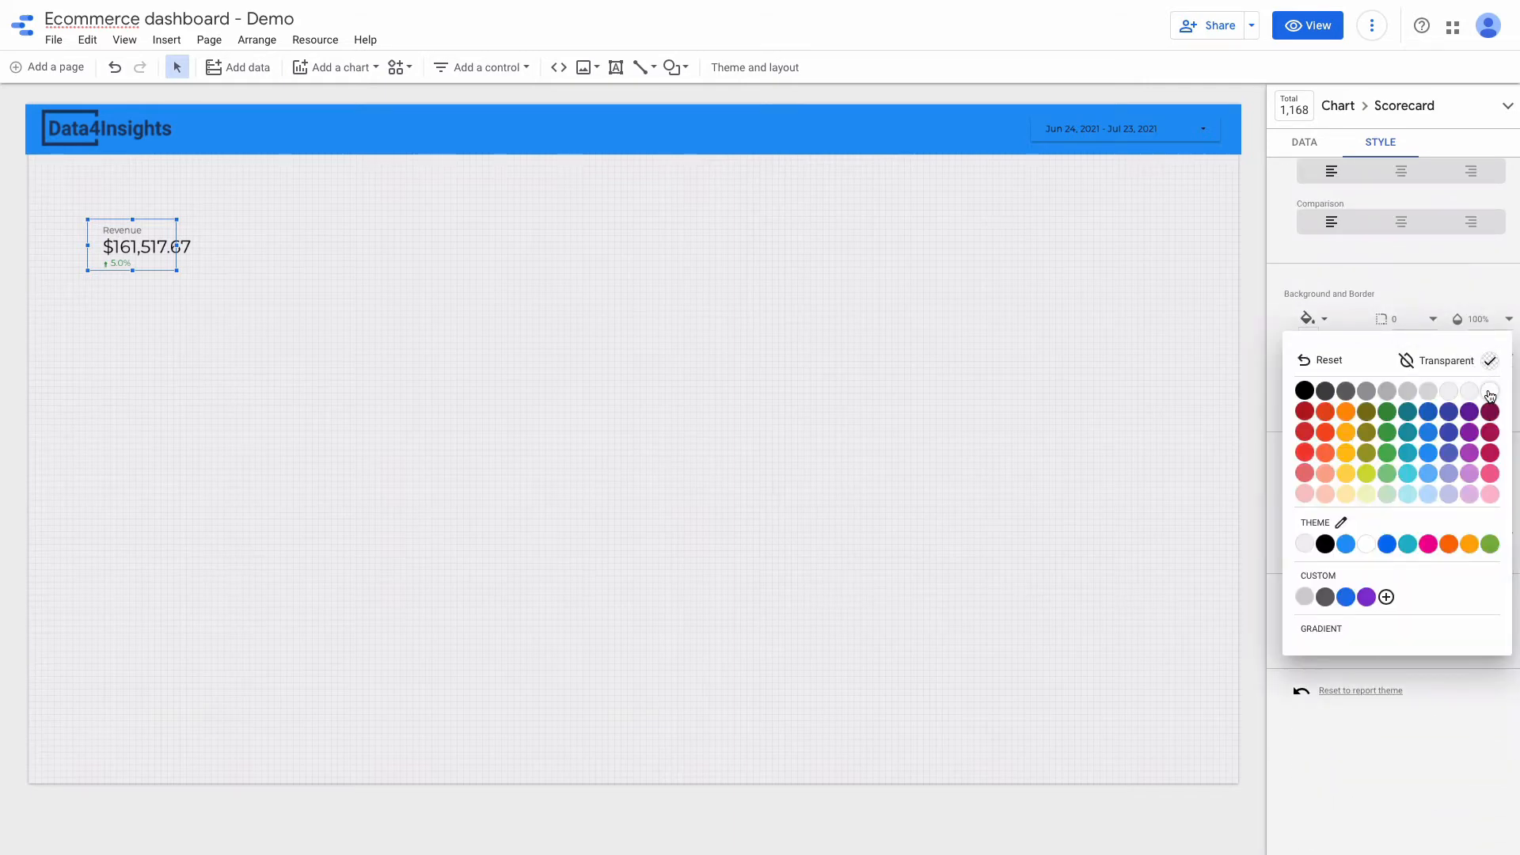
left_click(1490, 393)
left_click(1395, 319)
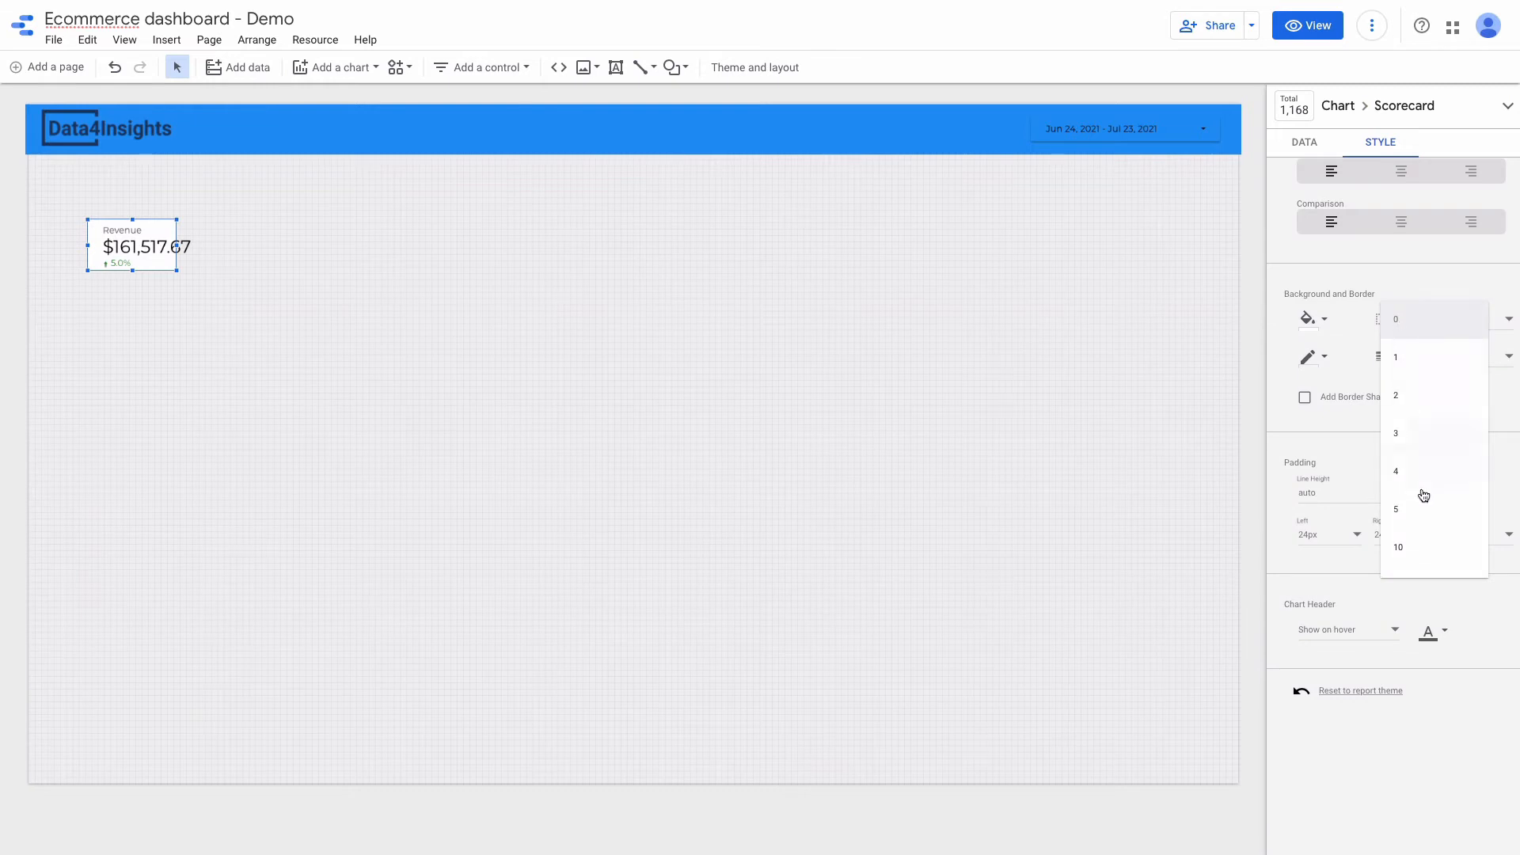
left_click(1424, 555)
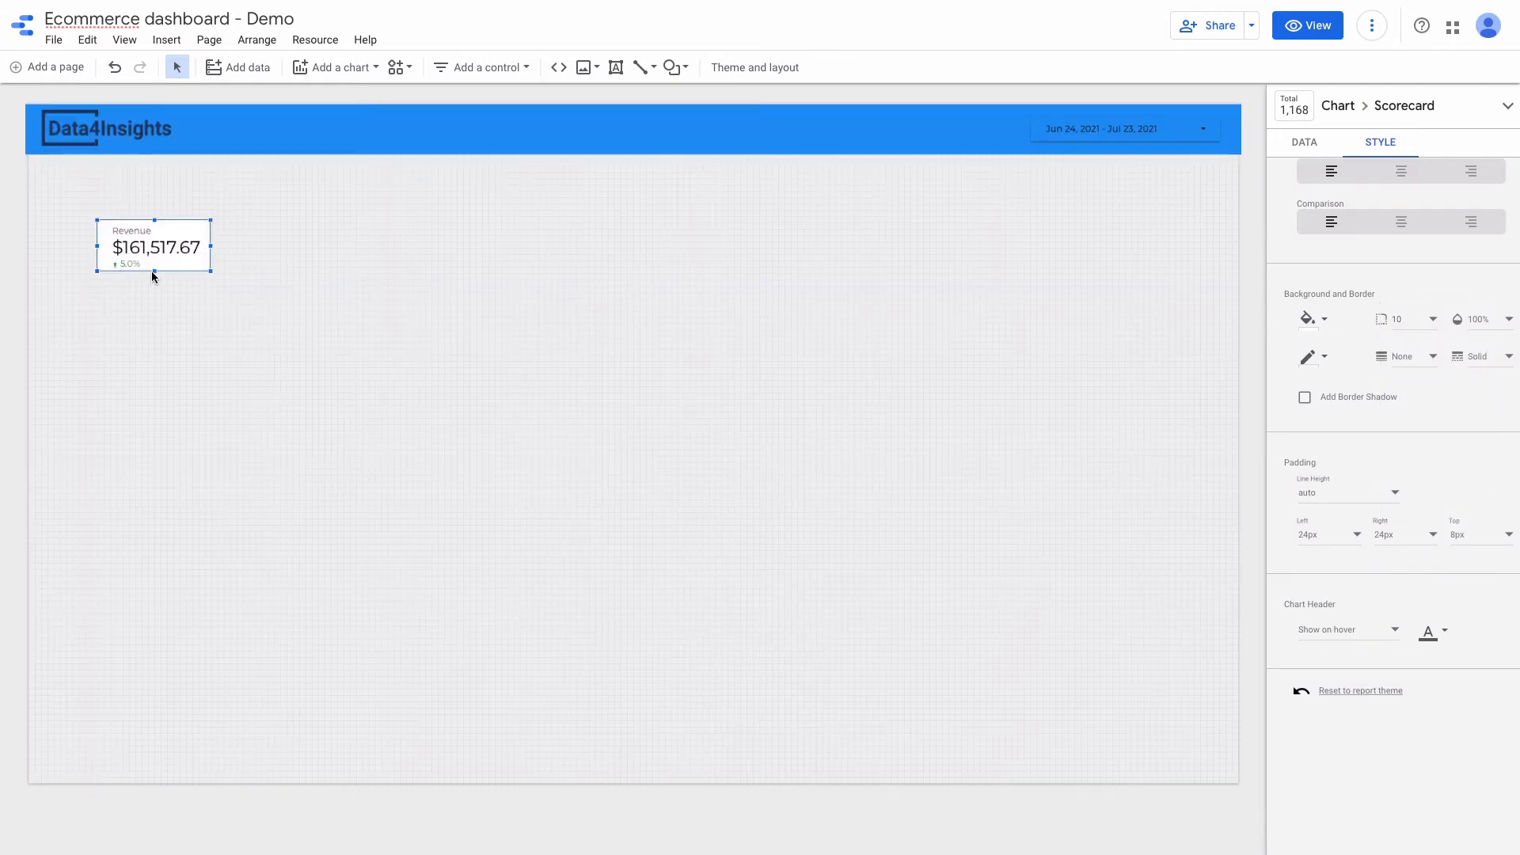
Move the Revenue scorecard closer to the header and the page's left edge, and place a copy of it directly to its right.
left_click_drag(155, 272, 133, 234)
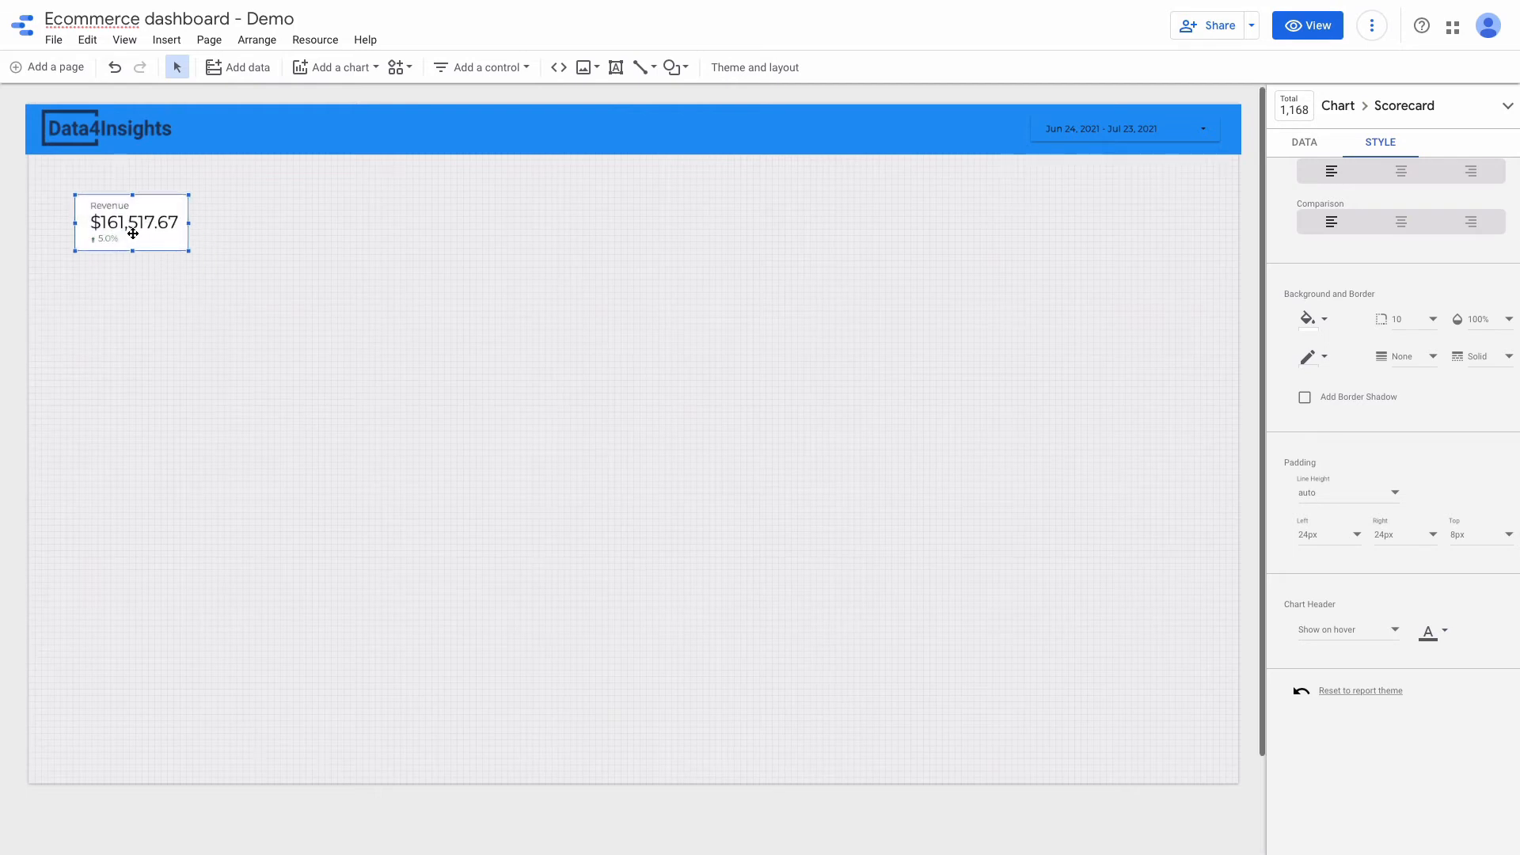
right_click(108, 224)
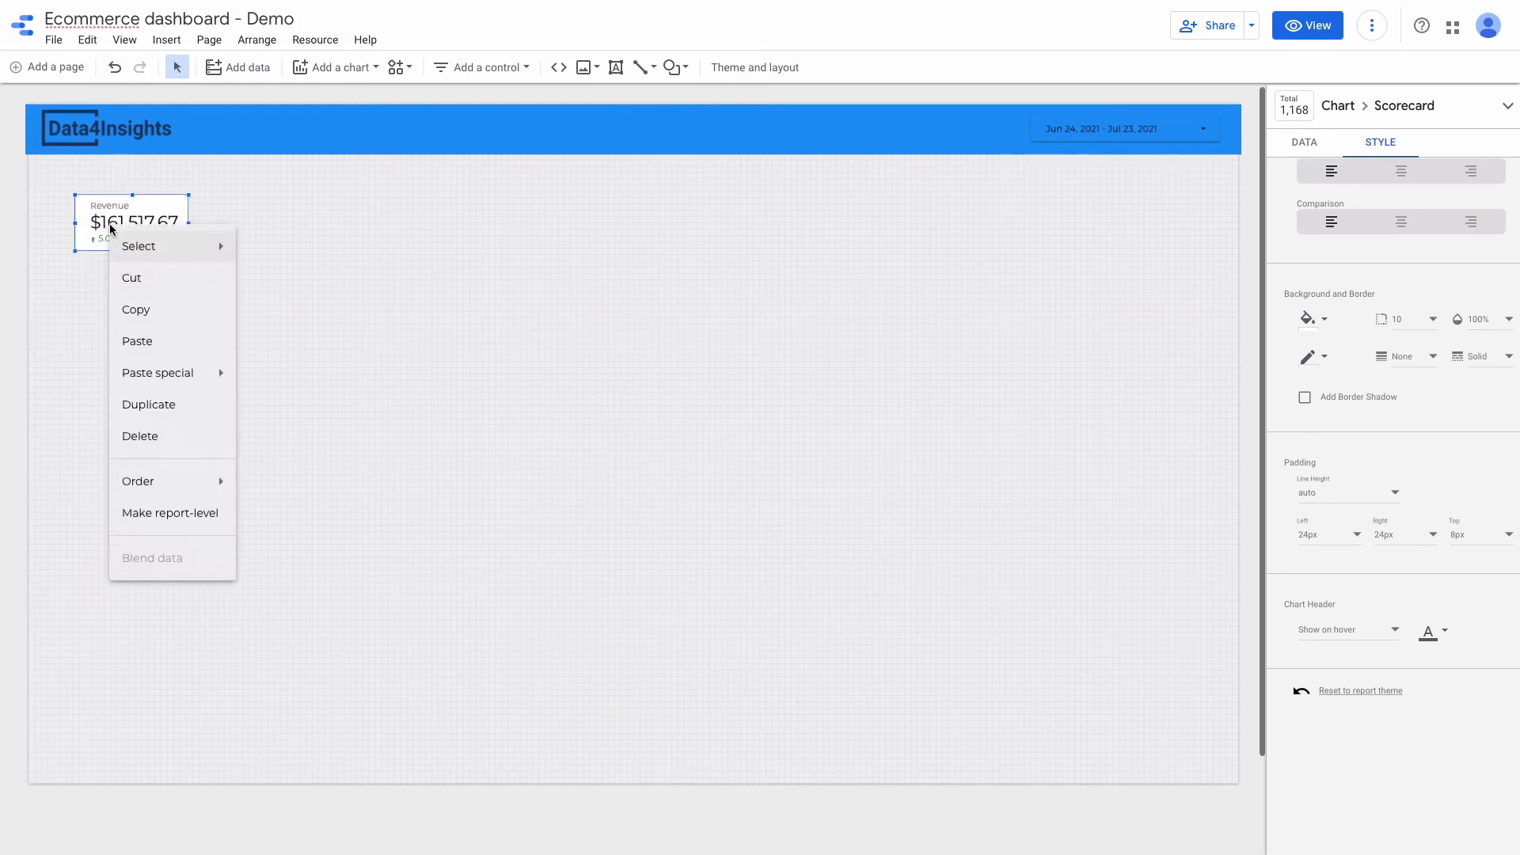
left_click(145, 315)
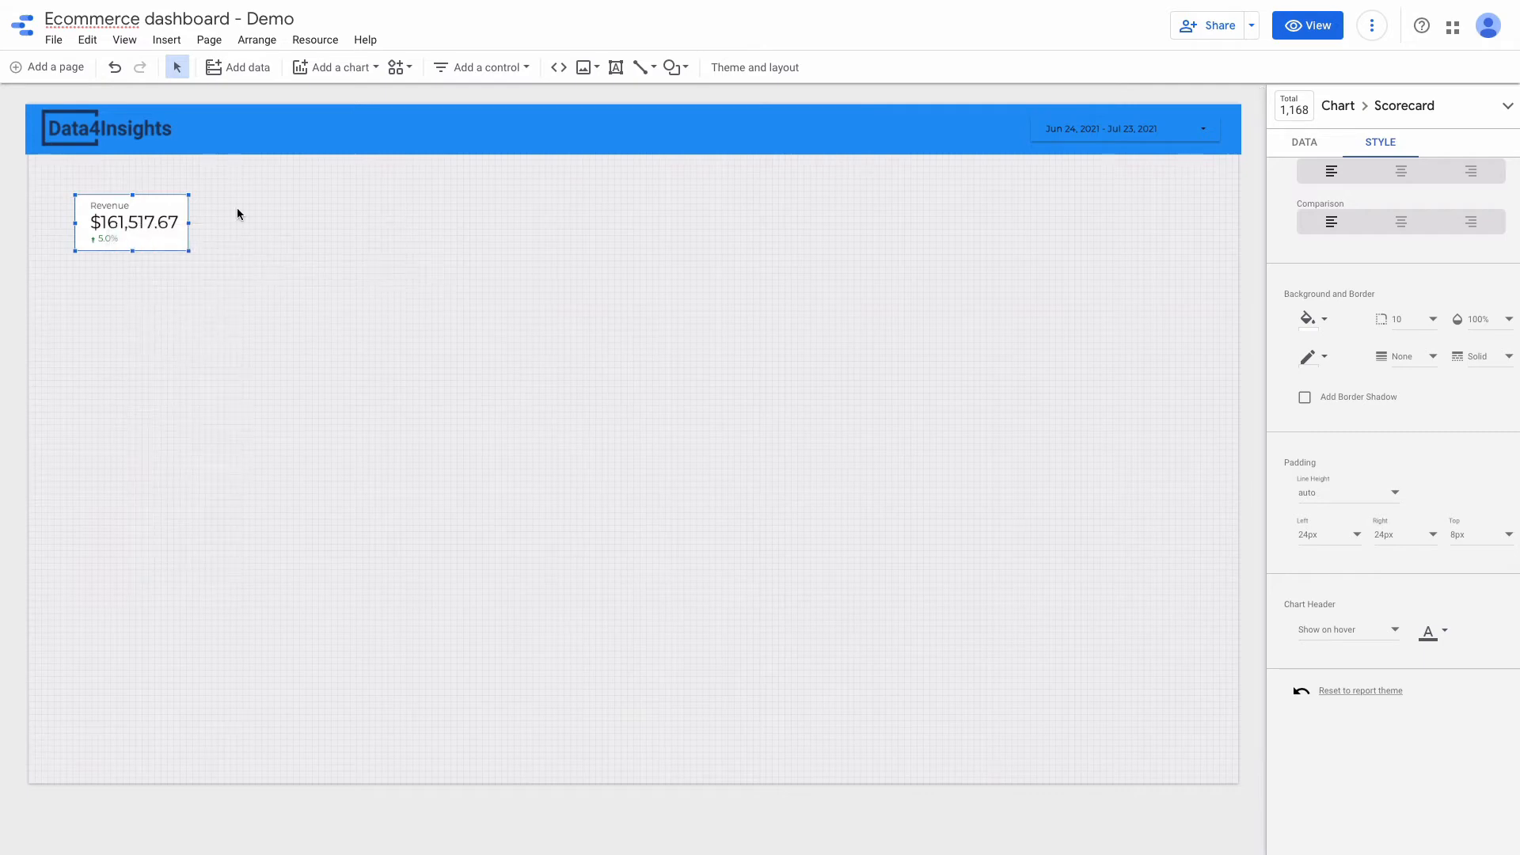
right_click(251, 227)
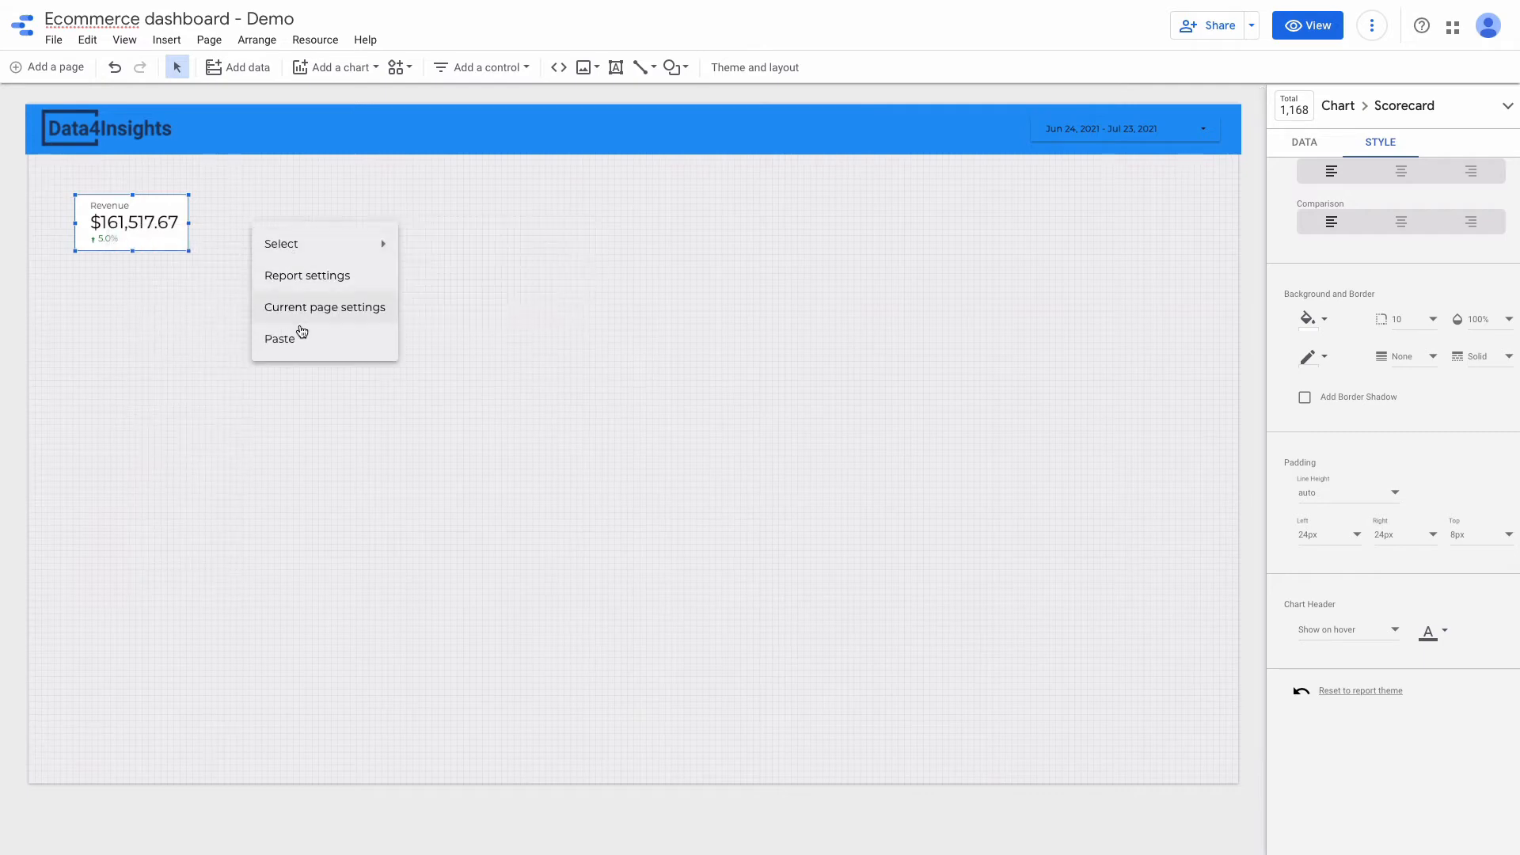
left_click(302, 337)
left_click_drag(150, 235, 277, 222)
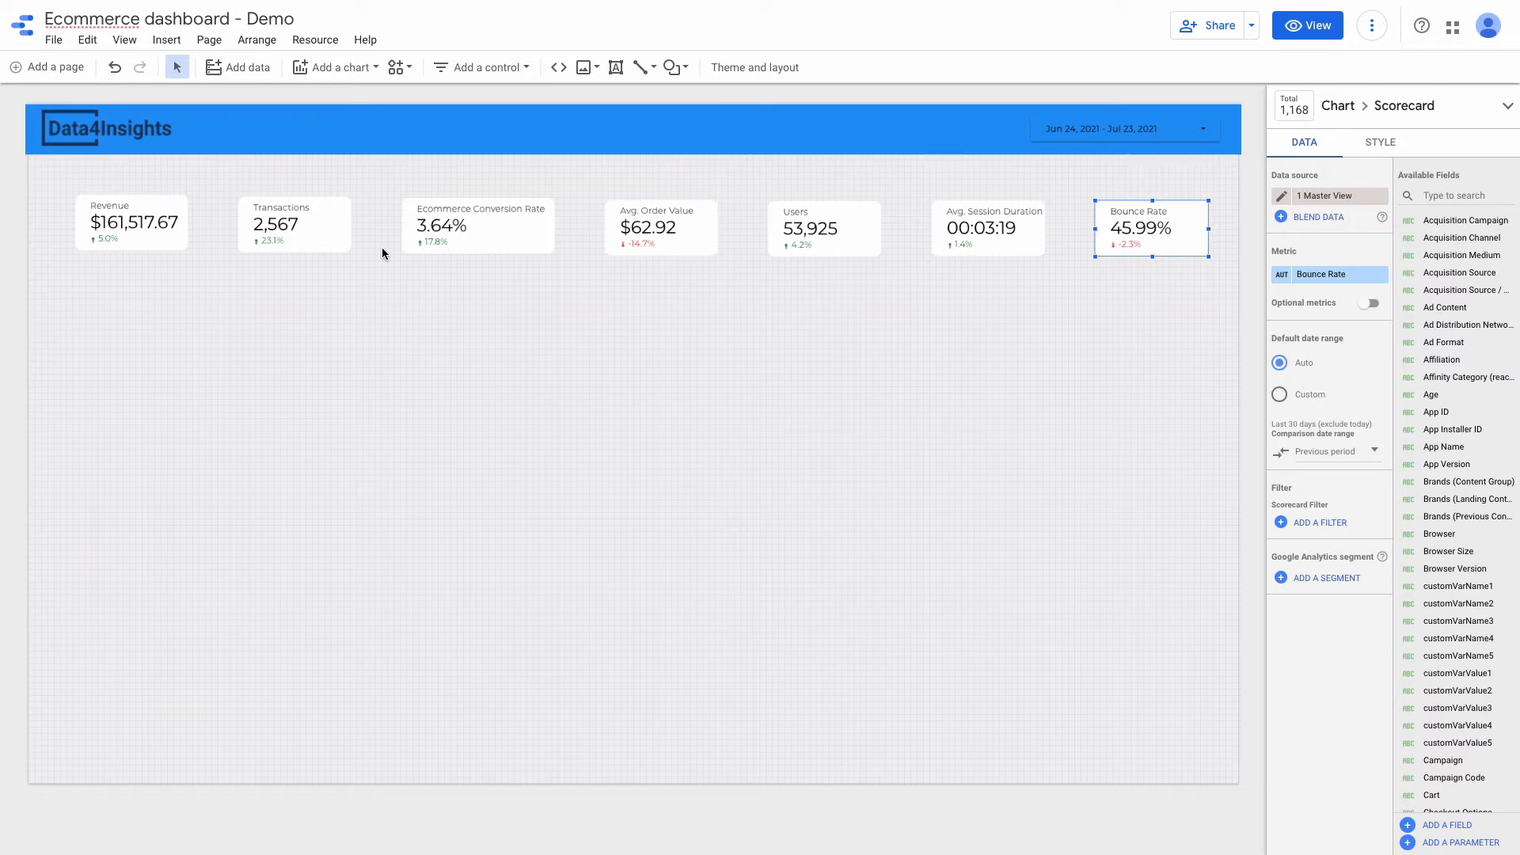
Add a table with heatmap below the Revenue scorecard and enable optional metrics for it.
left_click(333, 68)
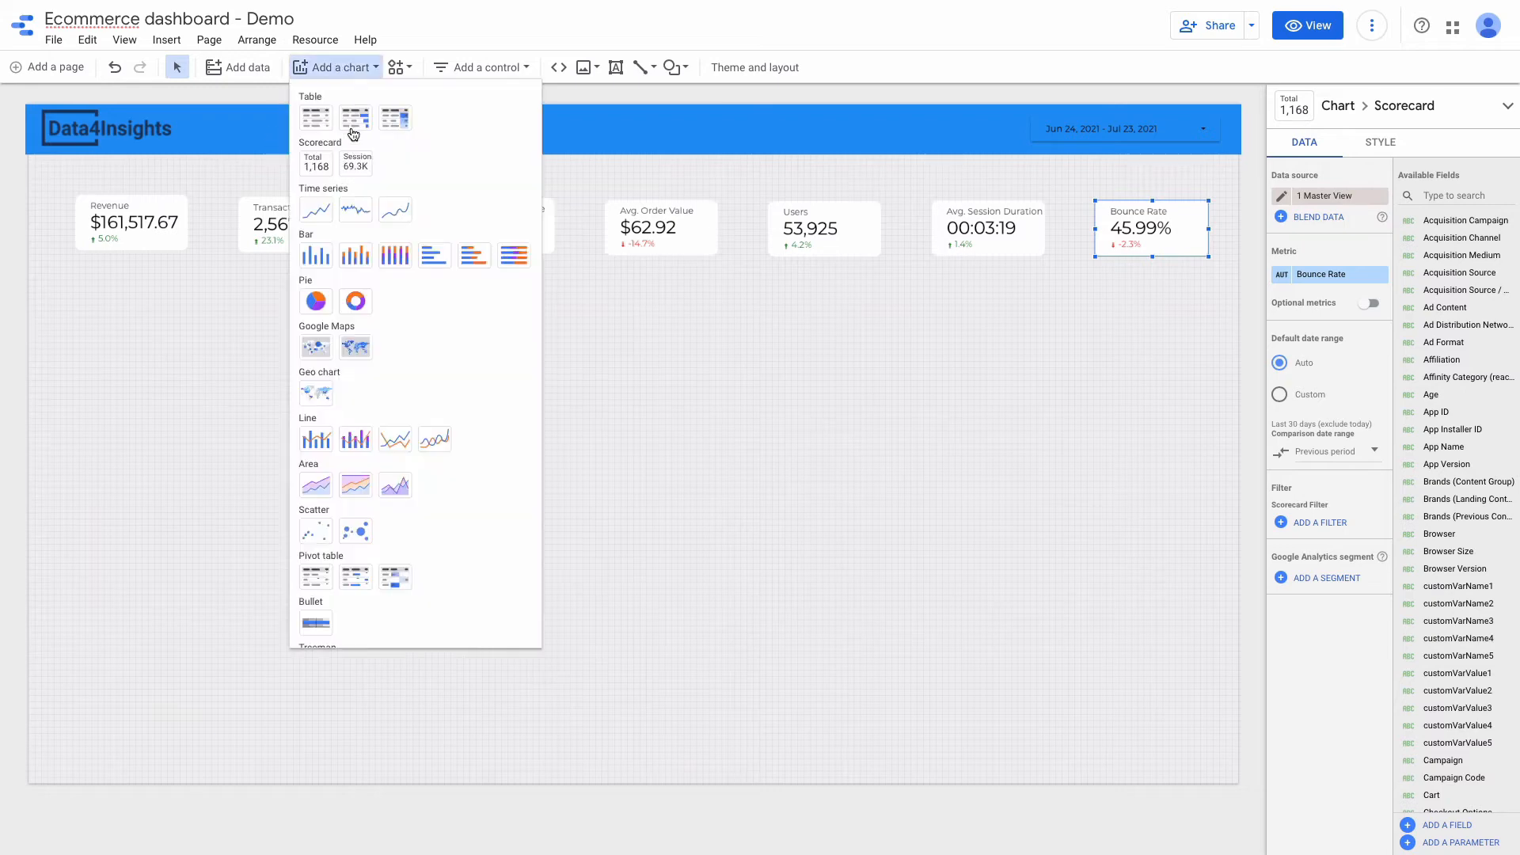
left_click(395, 118)
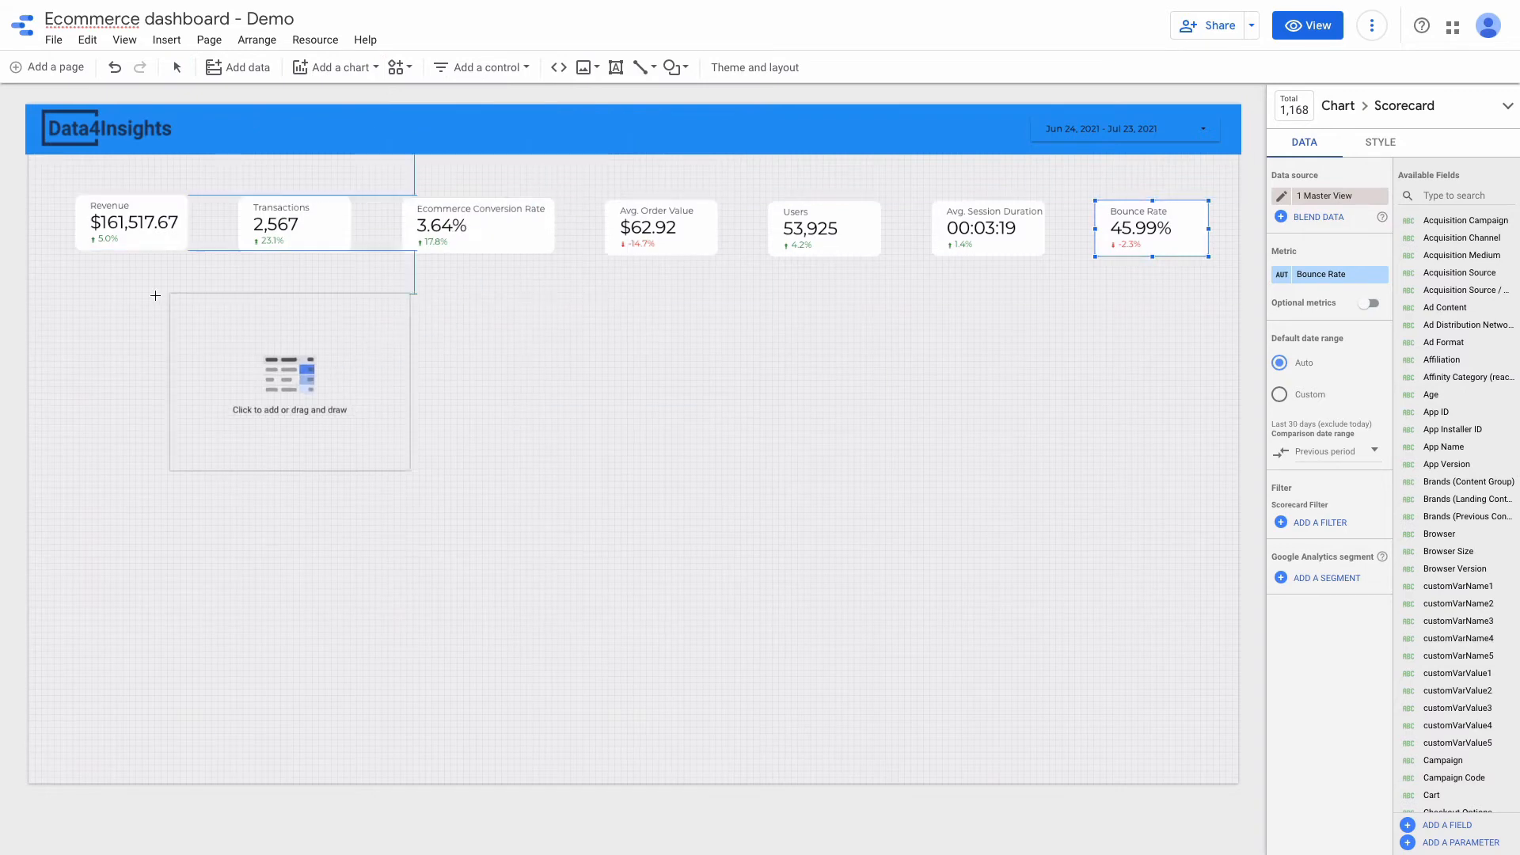
left_click(75, 349)
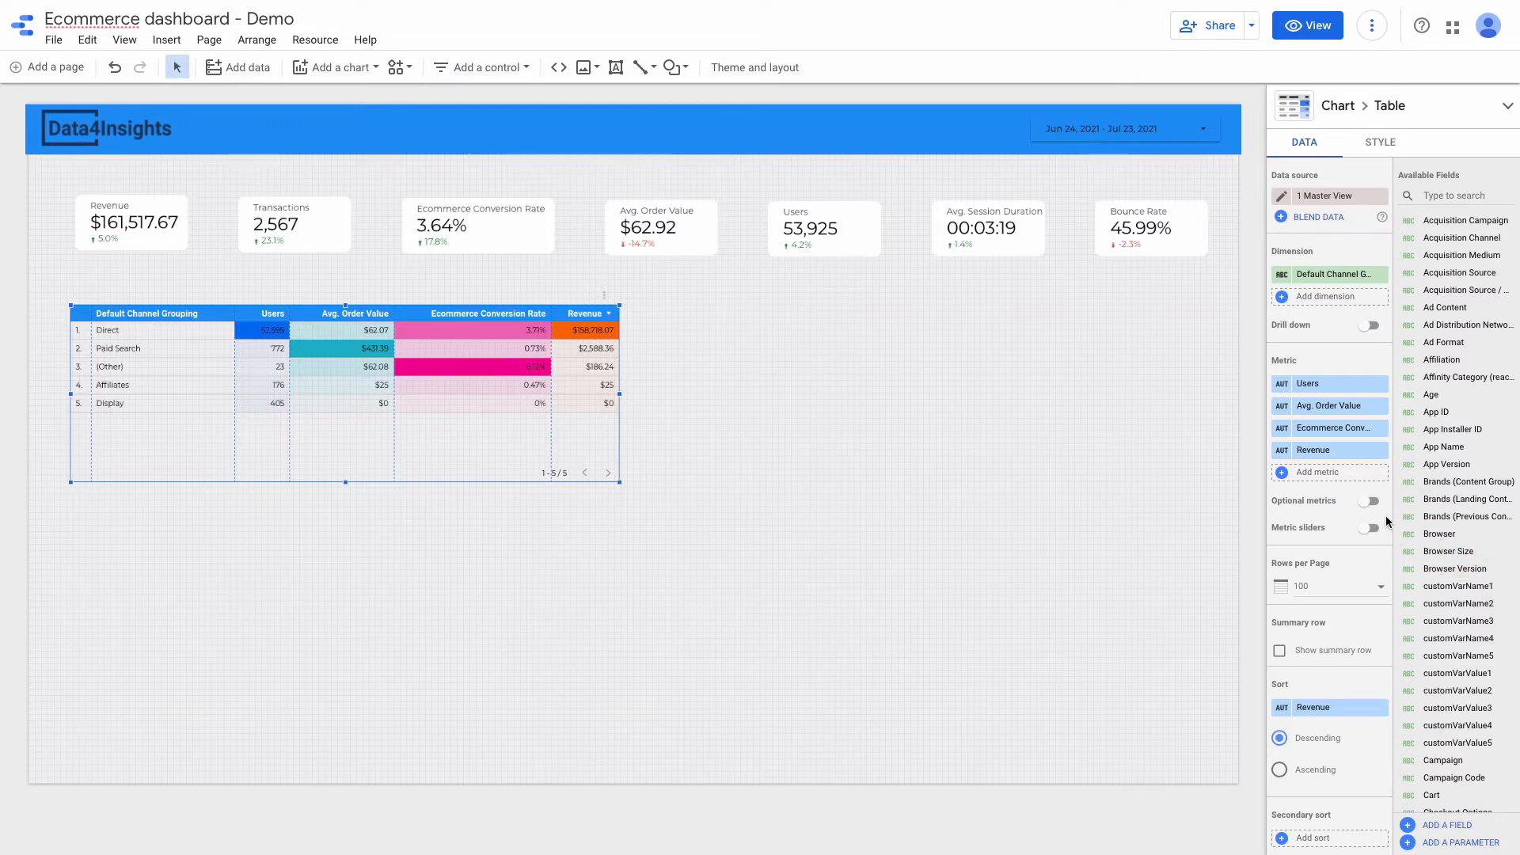
left_click(1370, 501)
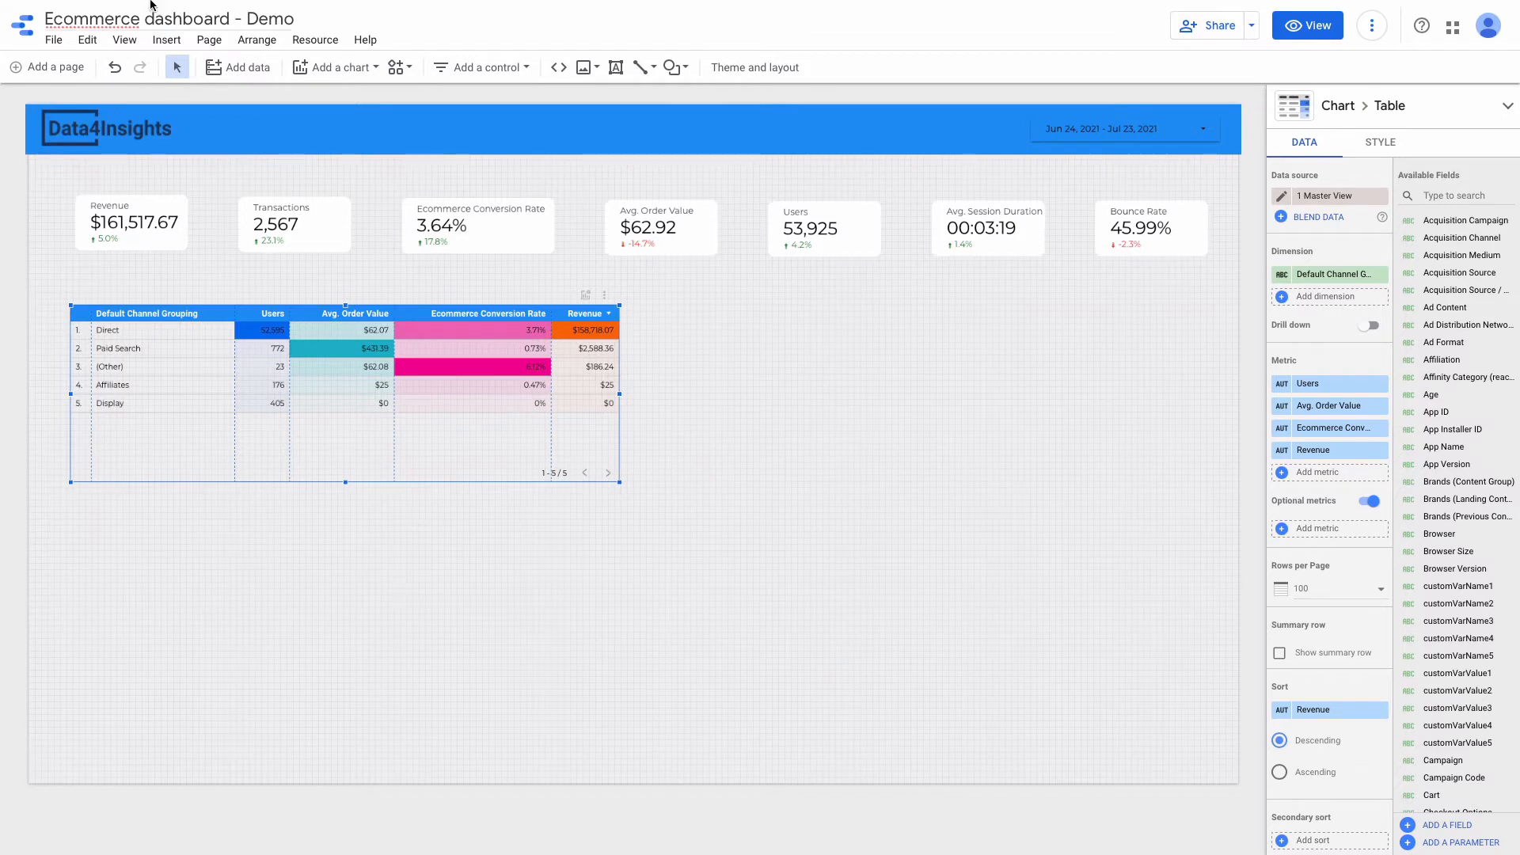
Add a time series chart to the right of the channel table and set its metric to Revenue.
left_click(348, 72)
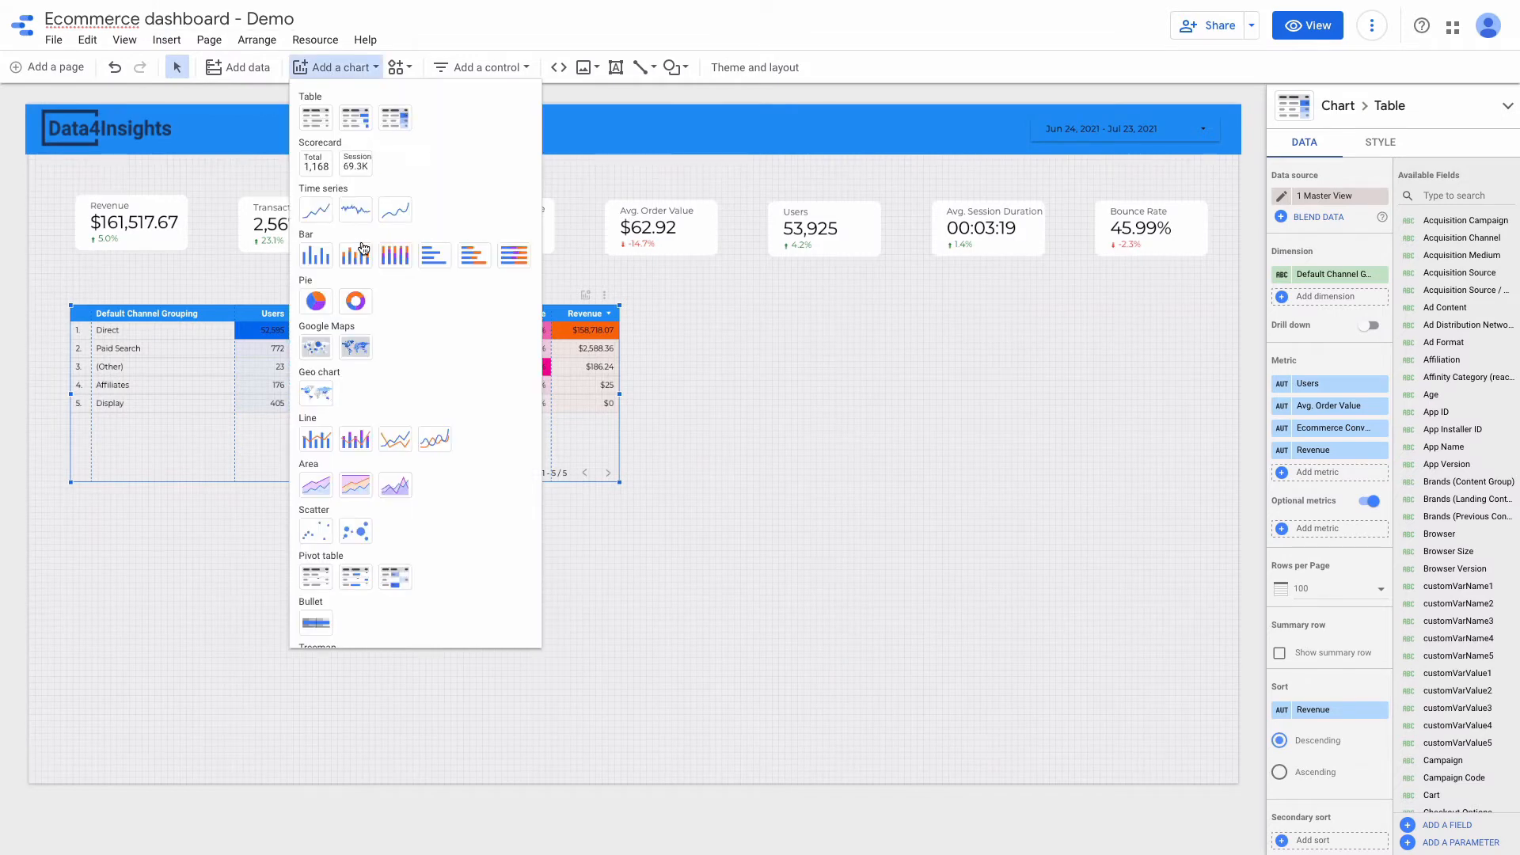
left_click(331, 227)
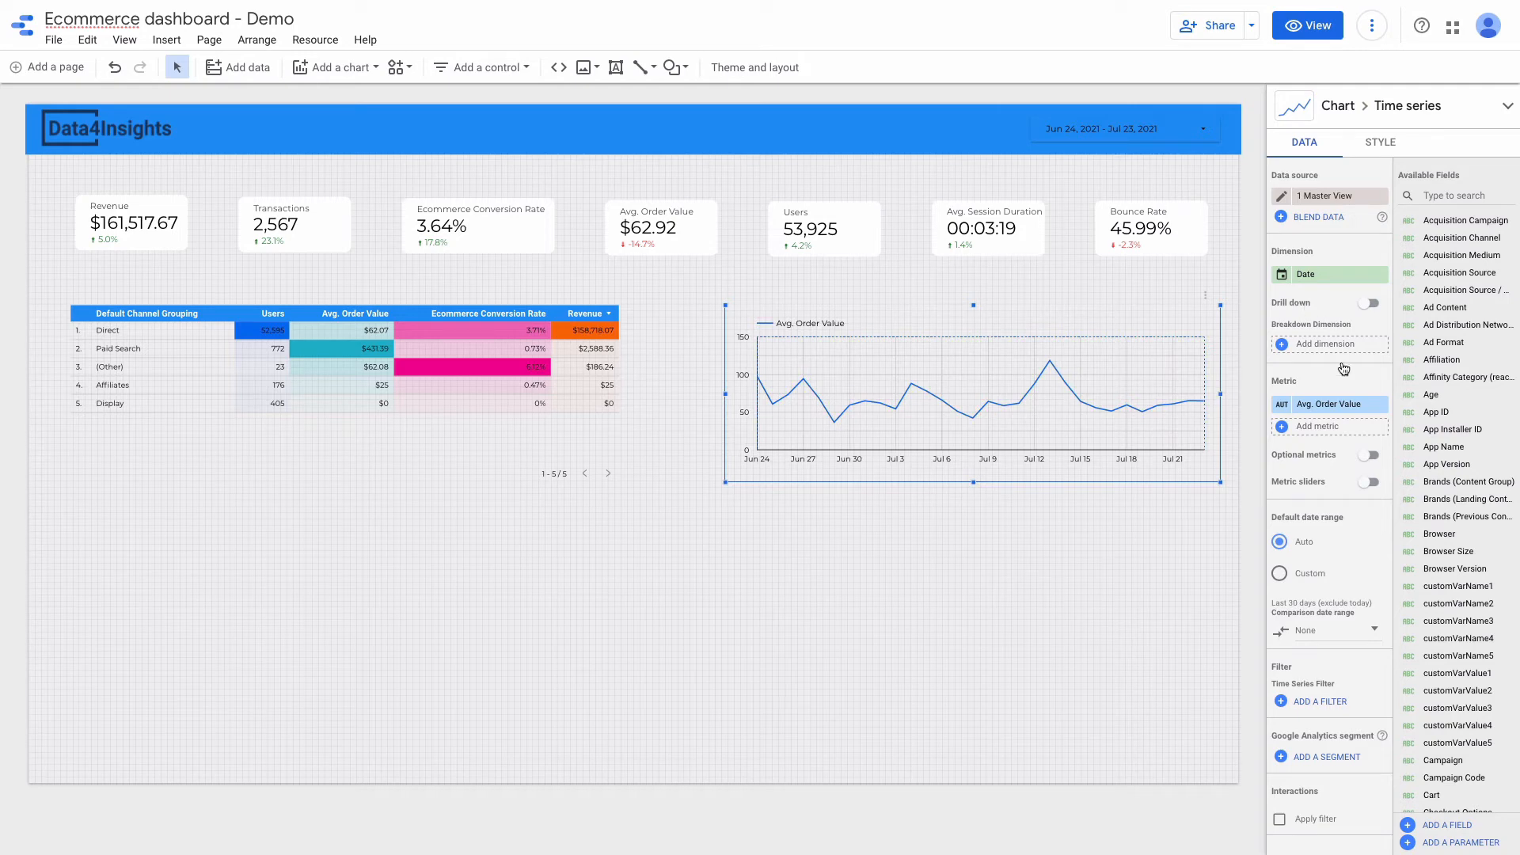
left_click(1314, 406)
type("revenue")
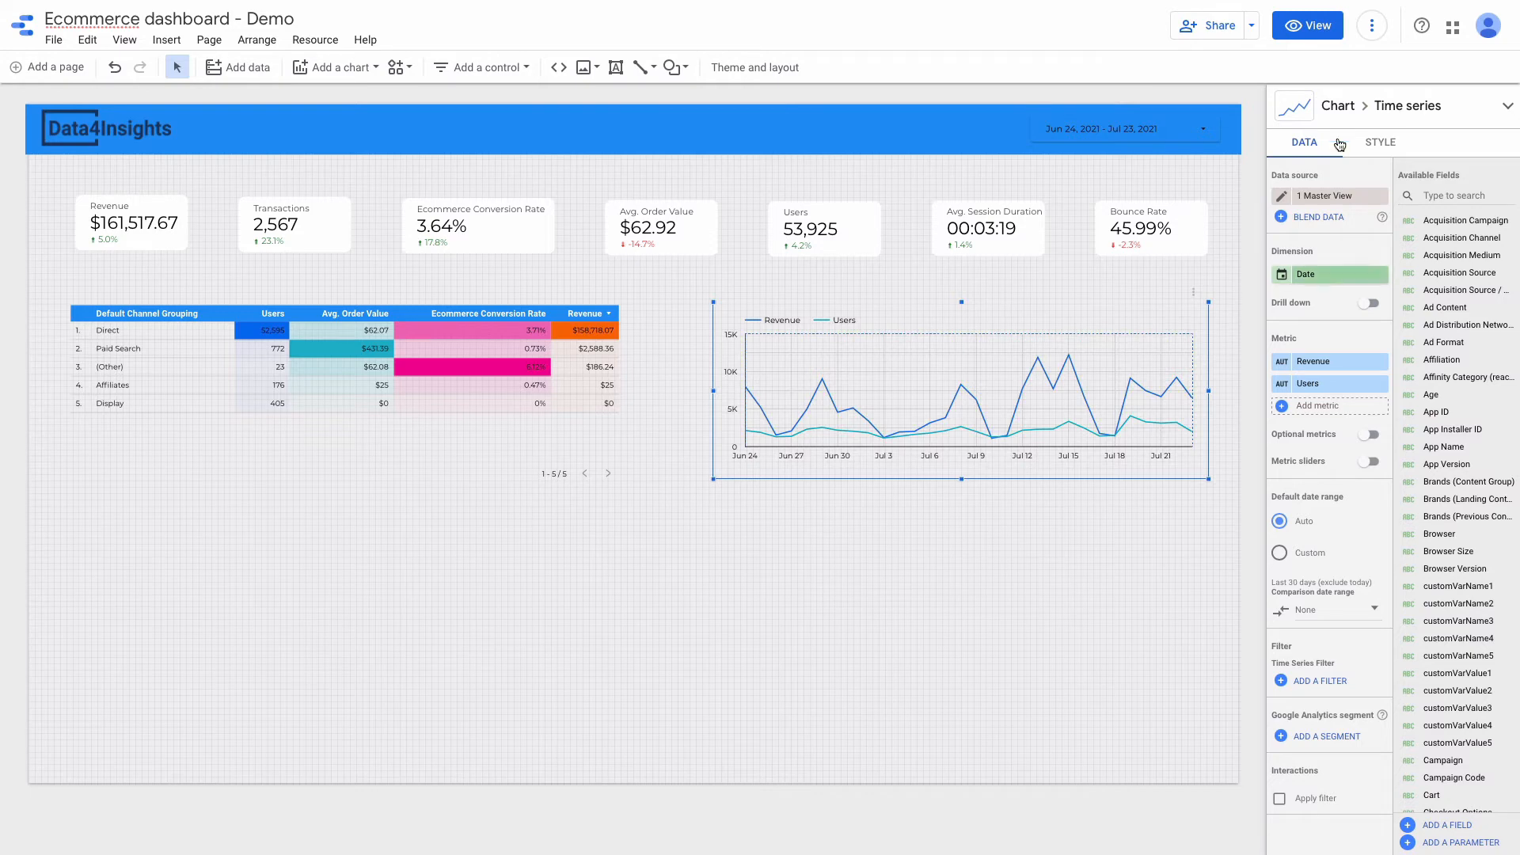
Show the time series chart's Revenue series as bars plotted on the right axis.
left_click(1381, 143)
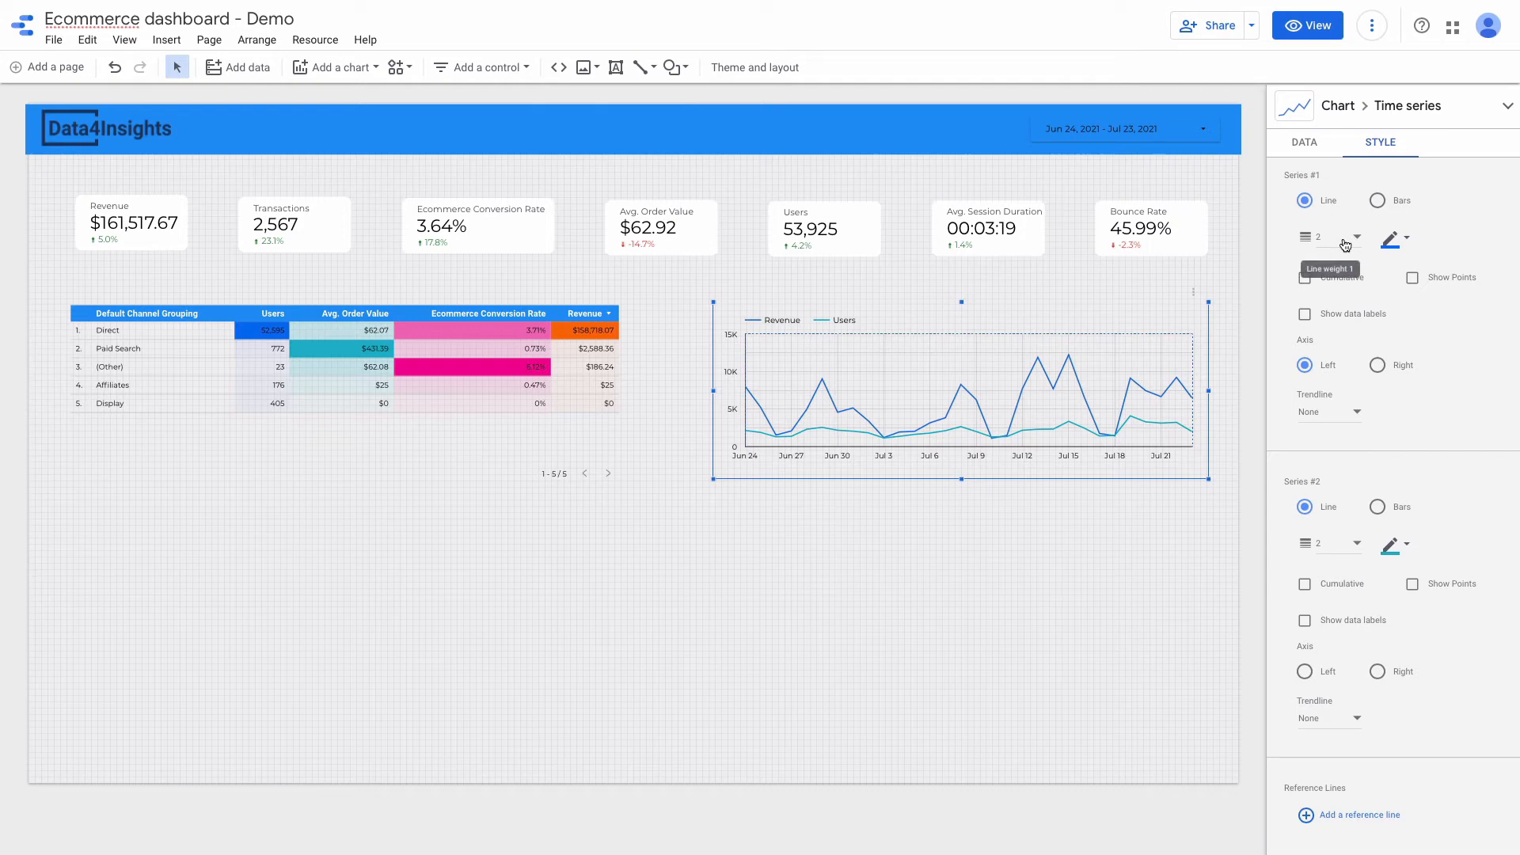
left_click(1377, 201)
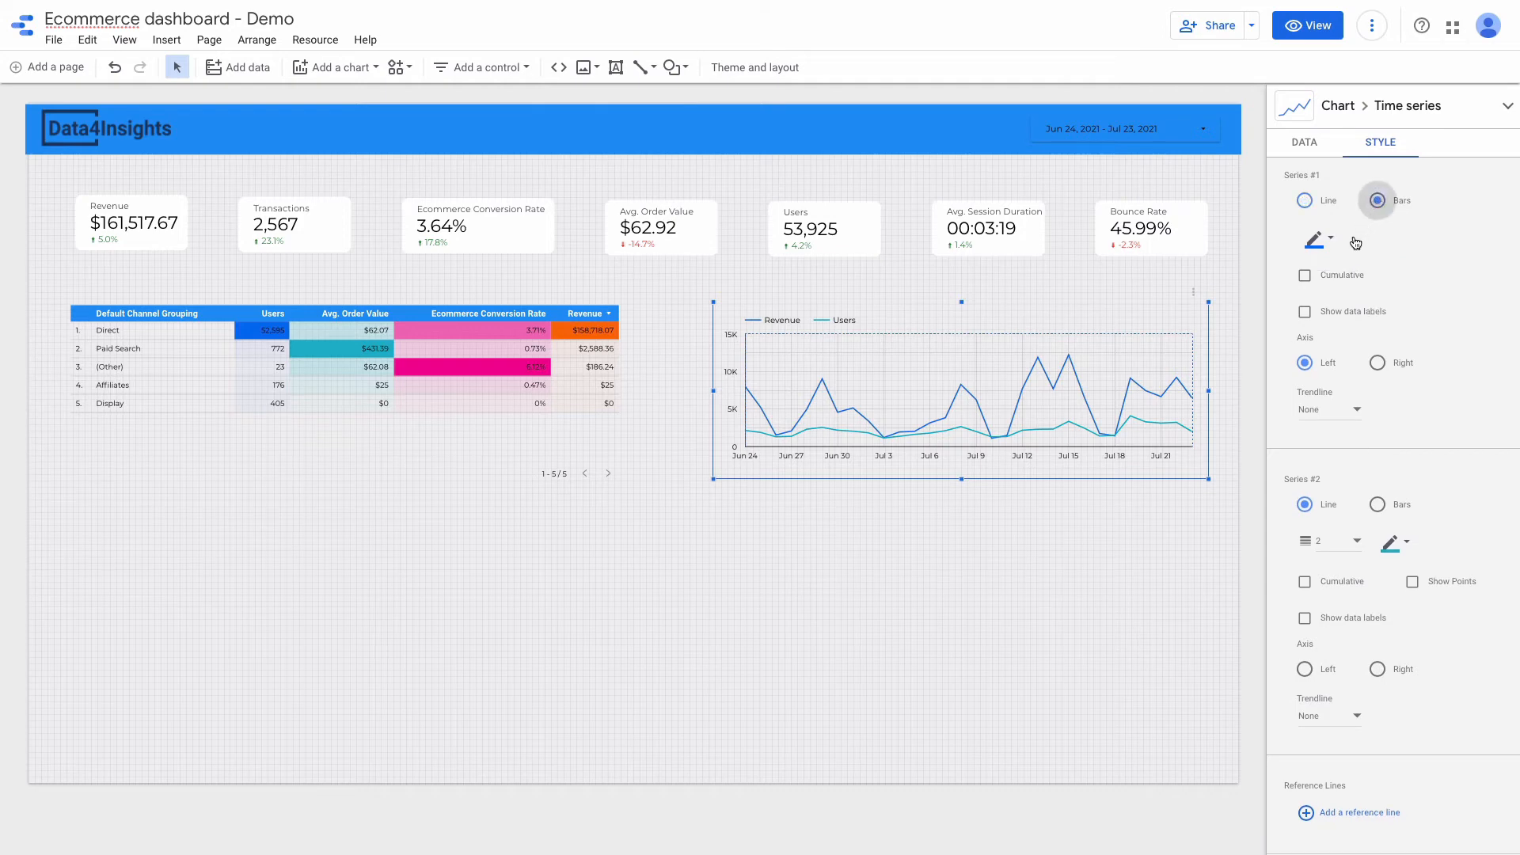
left_click(1384, 368)
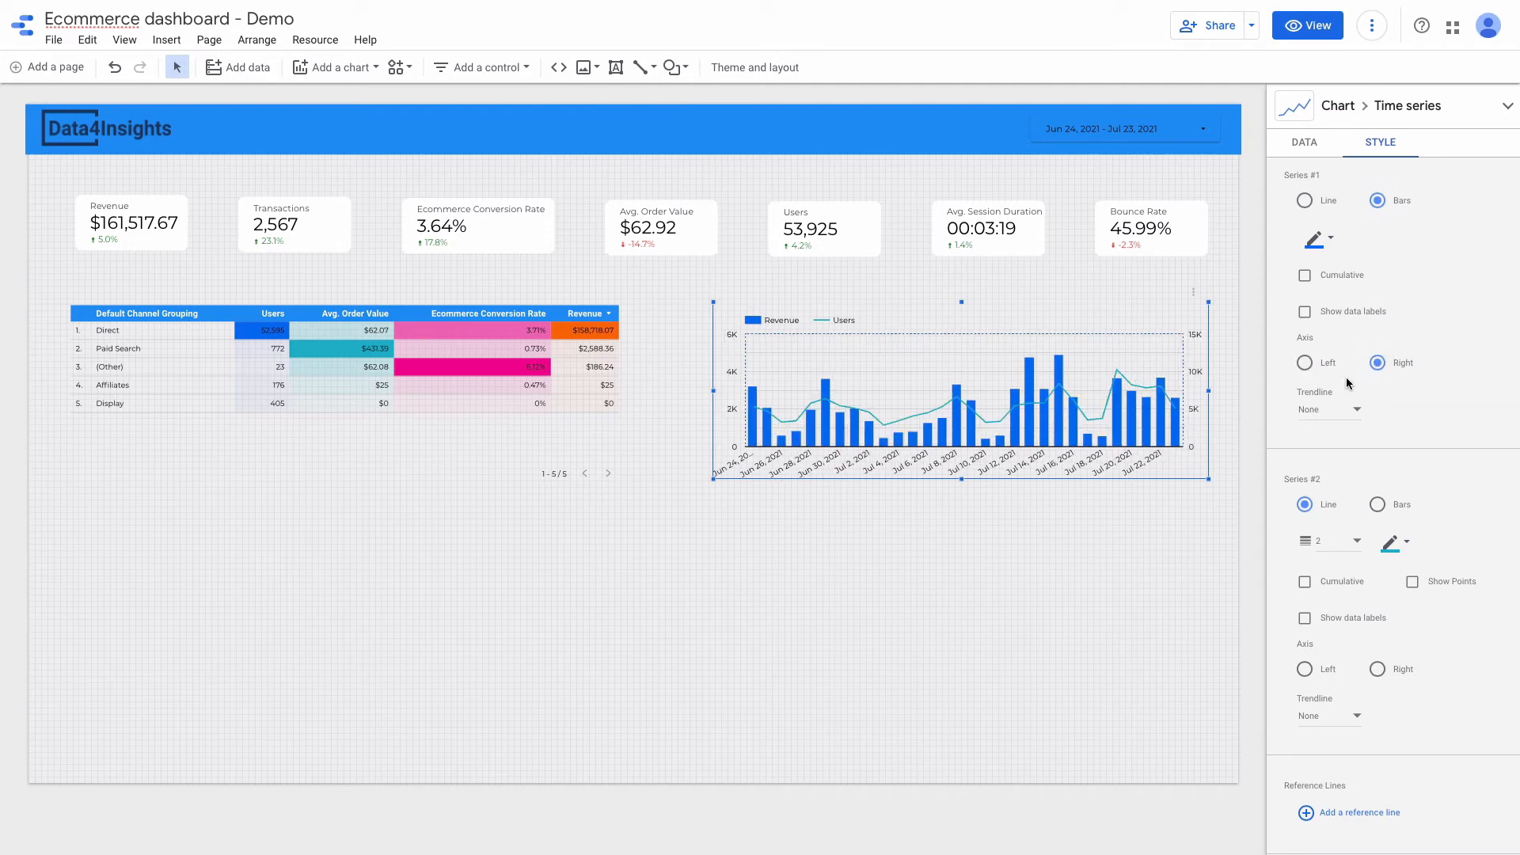
left_click(671, 475)
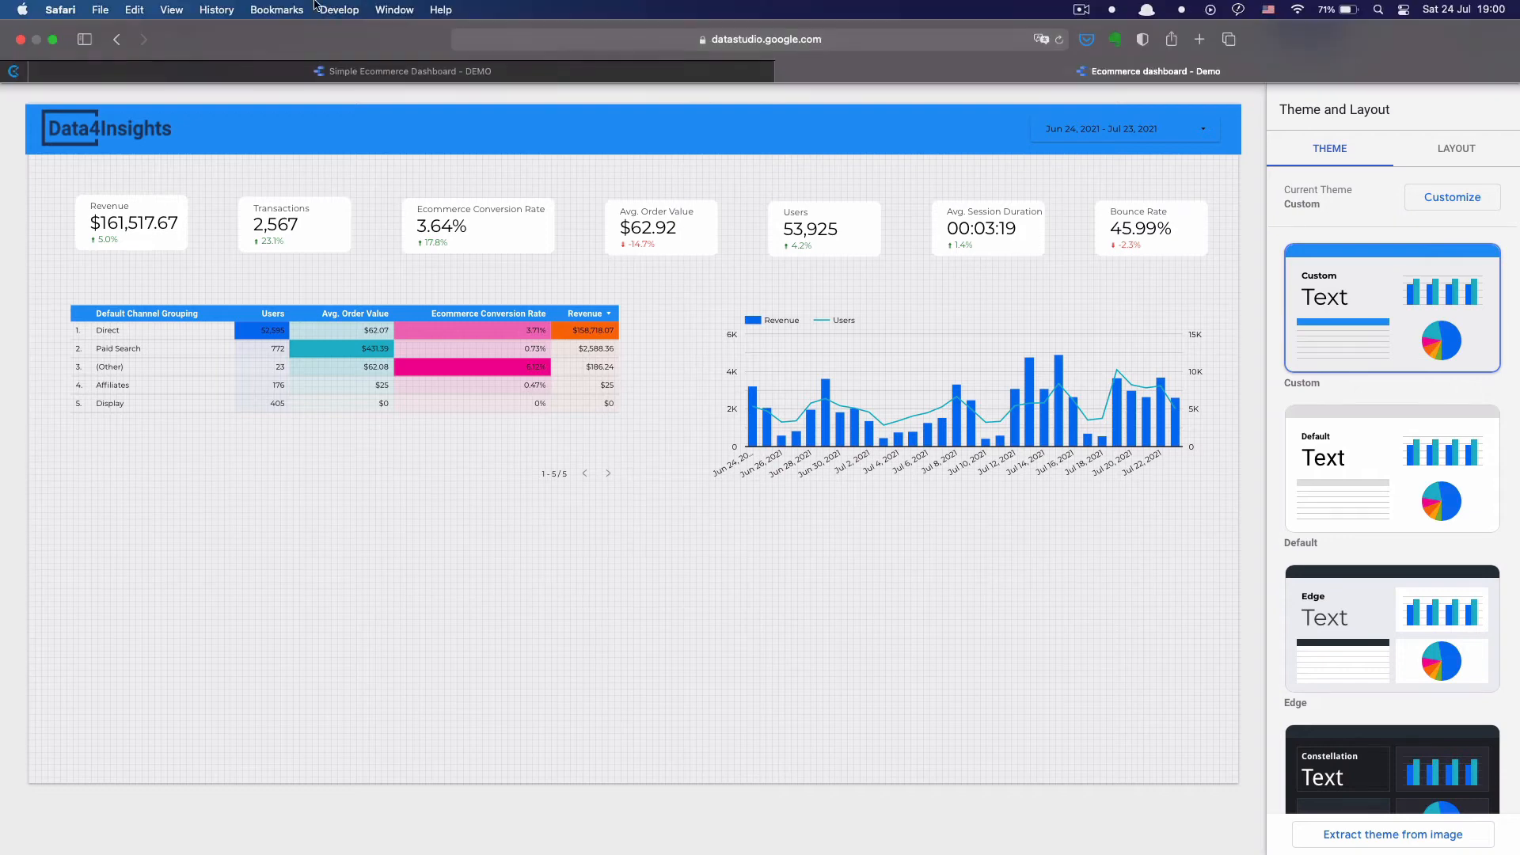
Add a bar chart below the channel table showing Ecommerce Conversion Rate by Day of Week, sorted by Day of Week.
left_click(335, 67)
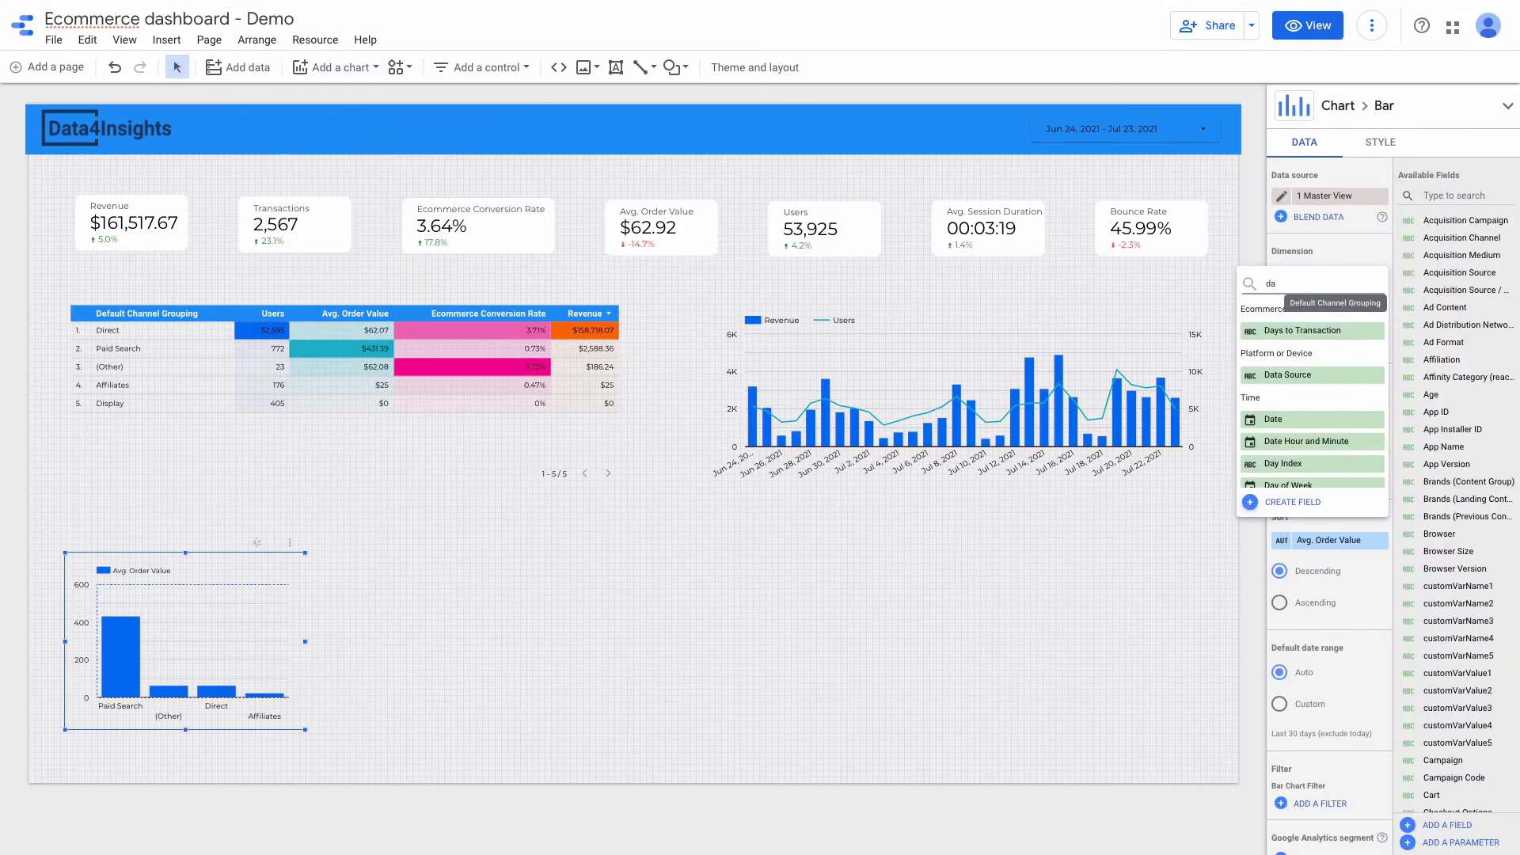
left_click(1288, 484)
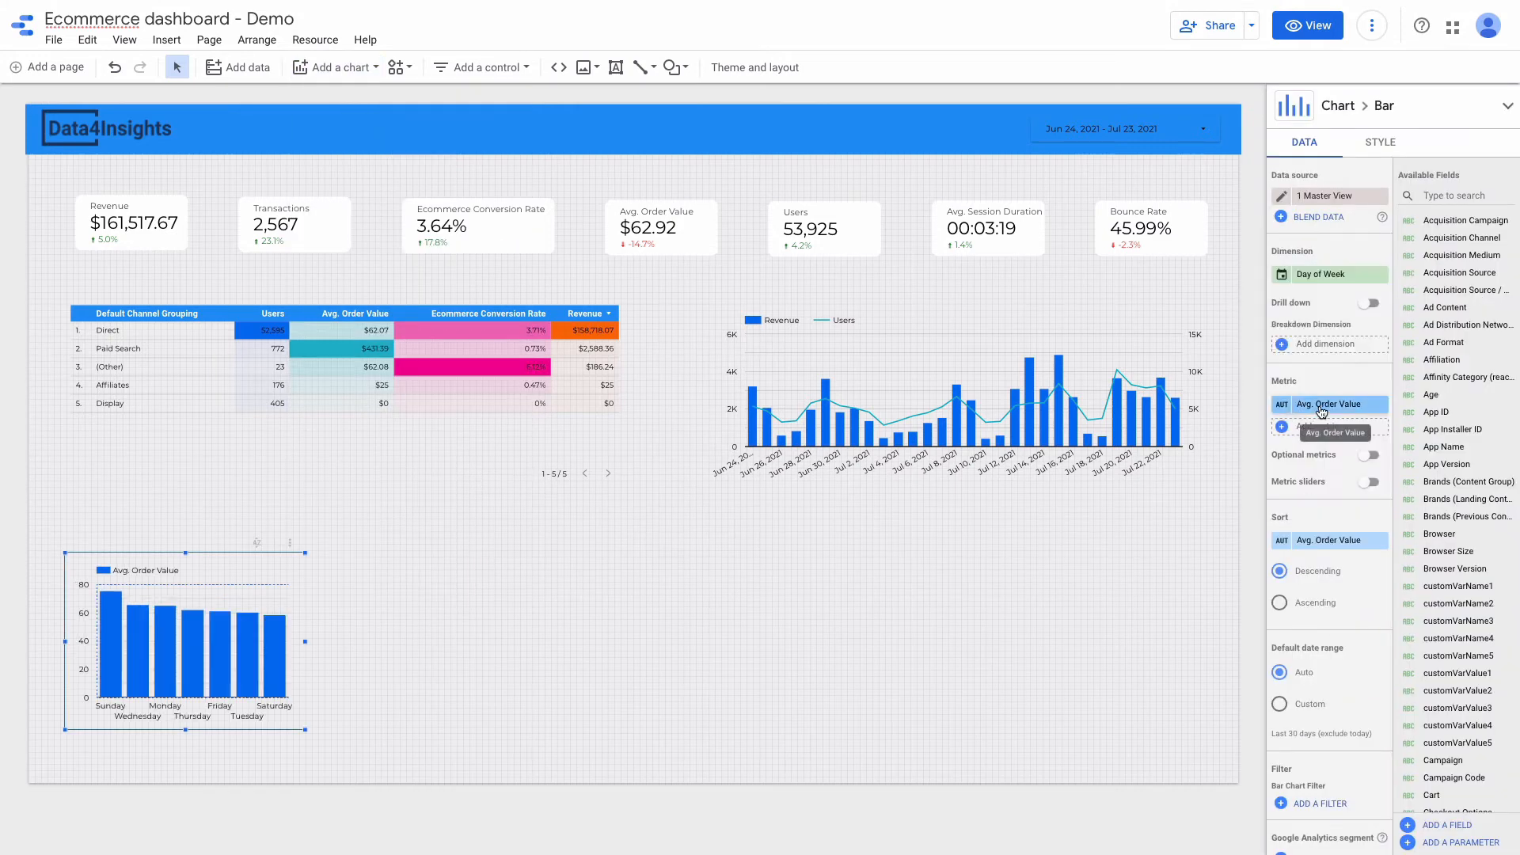
left_click(1321, 413)
type("ecom")
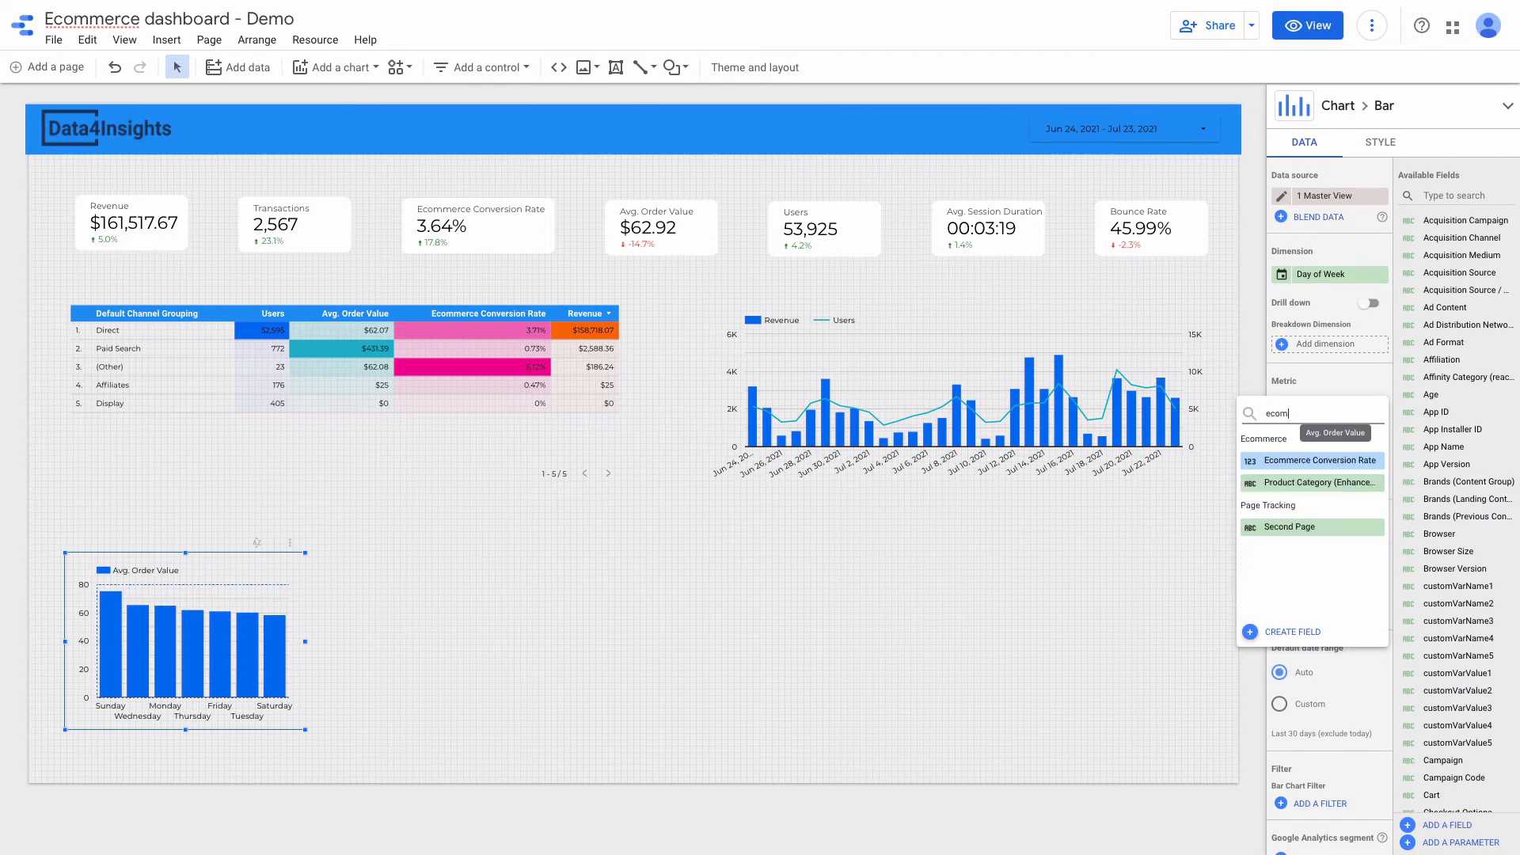
left_click(1320, 571)
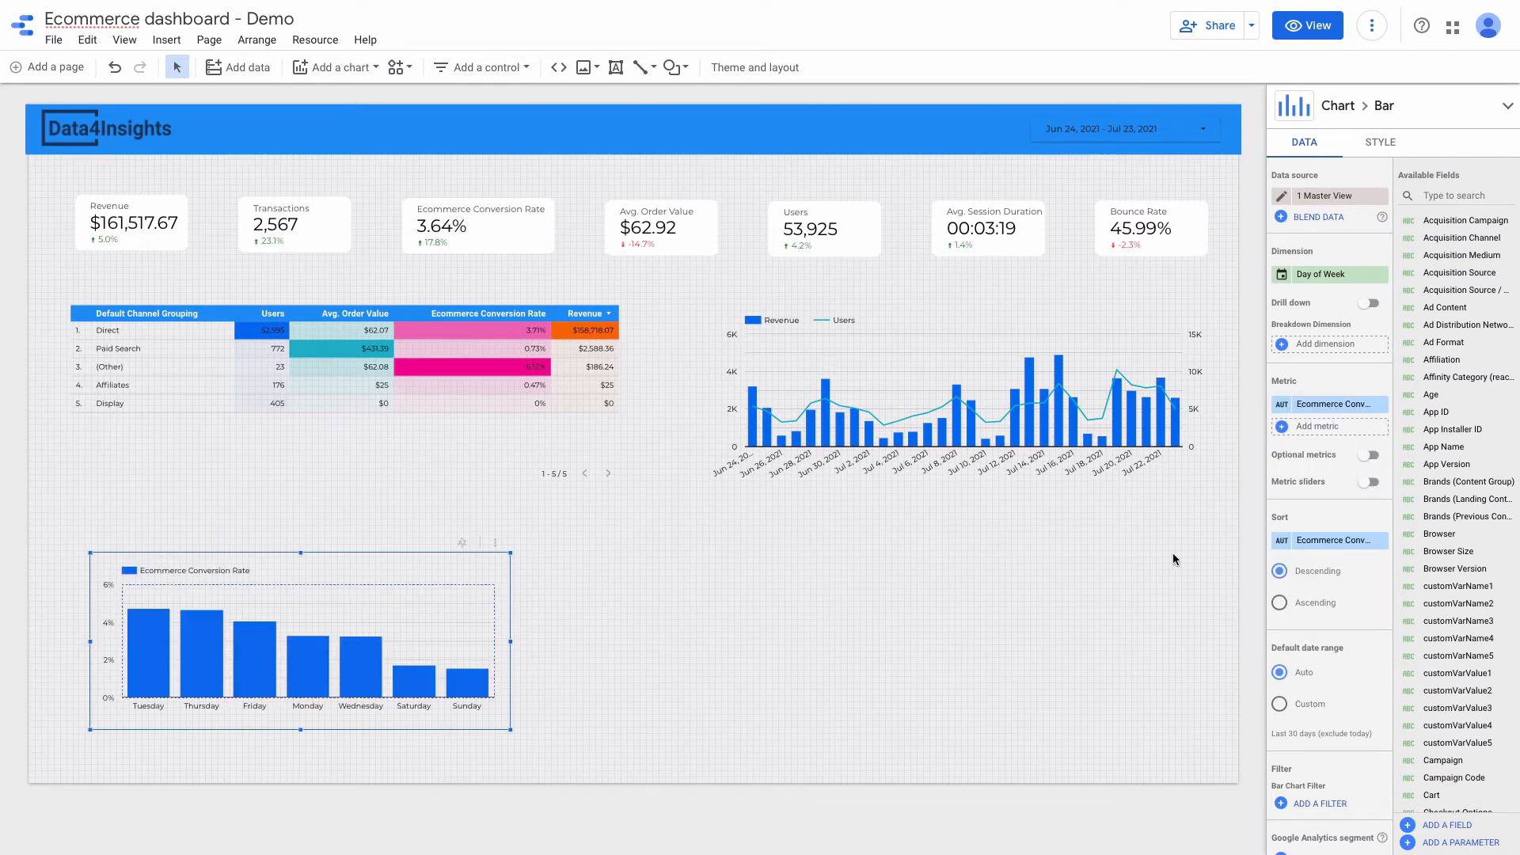
left_click(1314, 546)
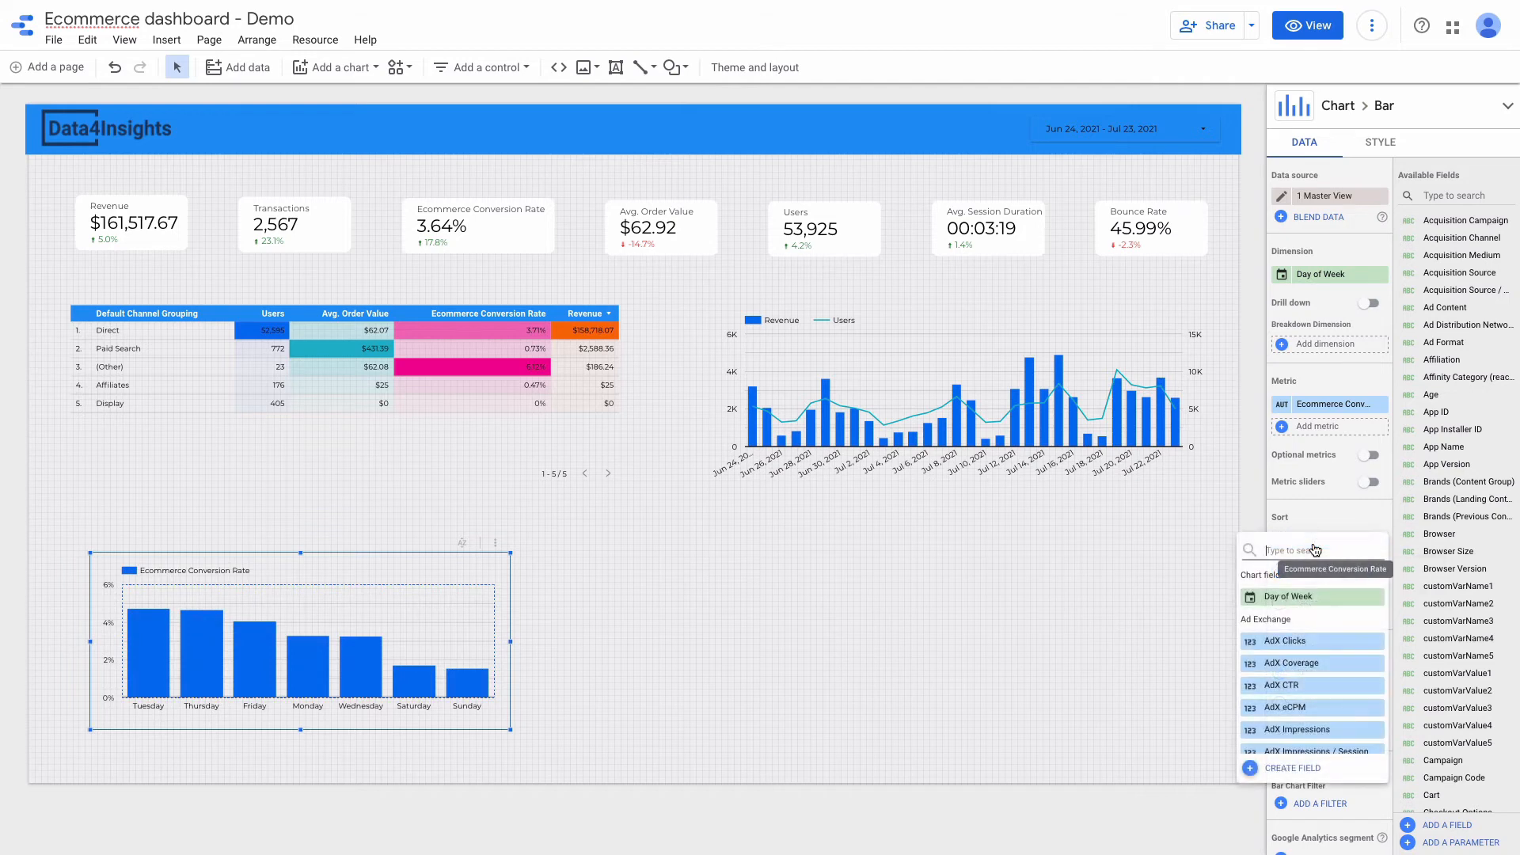
left_click(1291, 599)
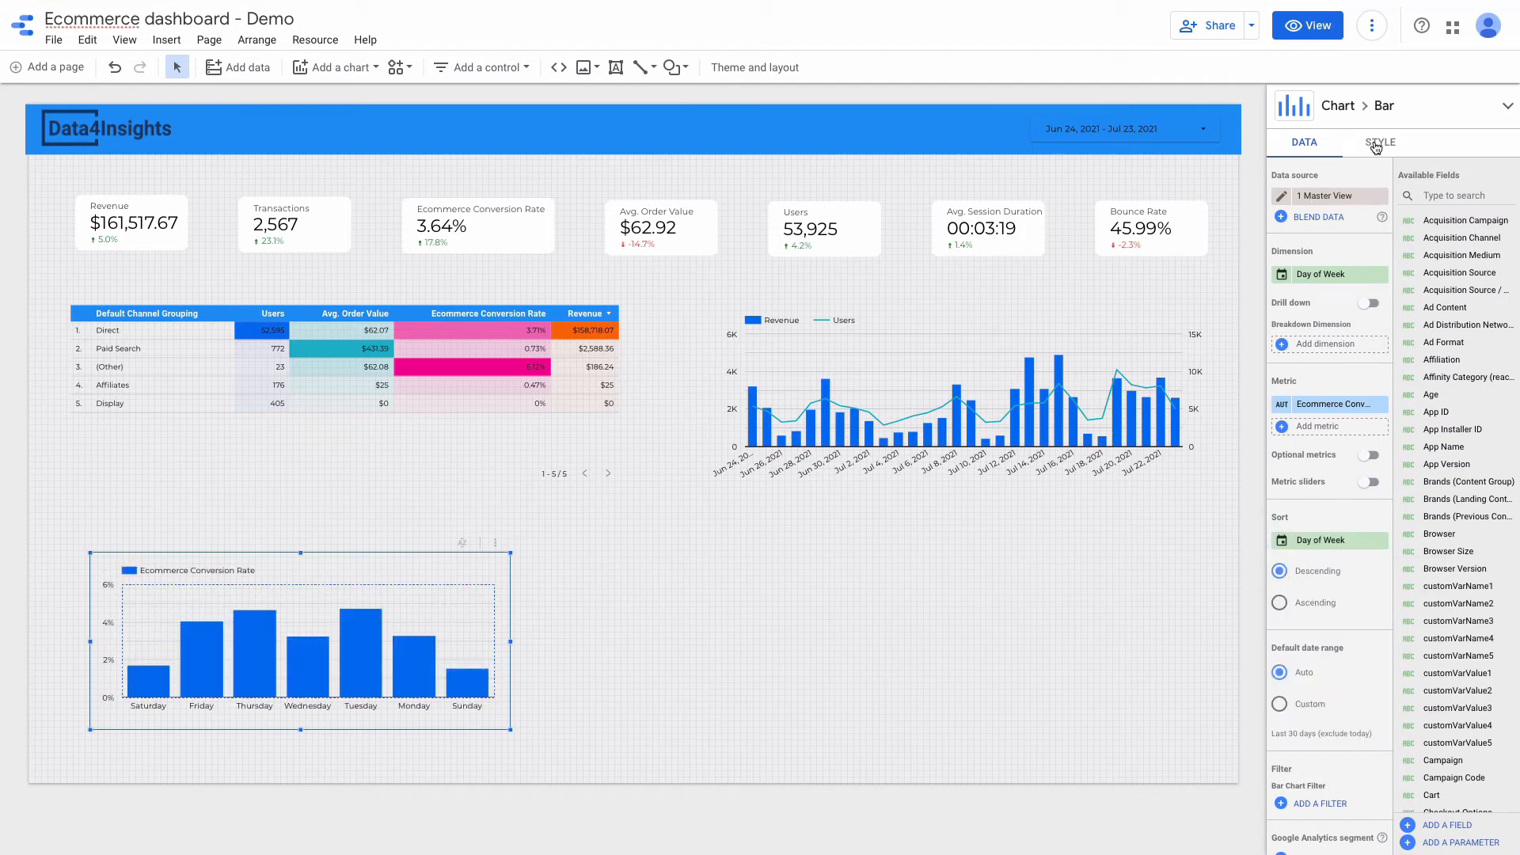
Show data labels on the conversion rate bar chart and make the chart slightly narrower.
left_click(1376, 145)
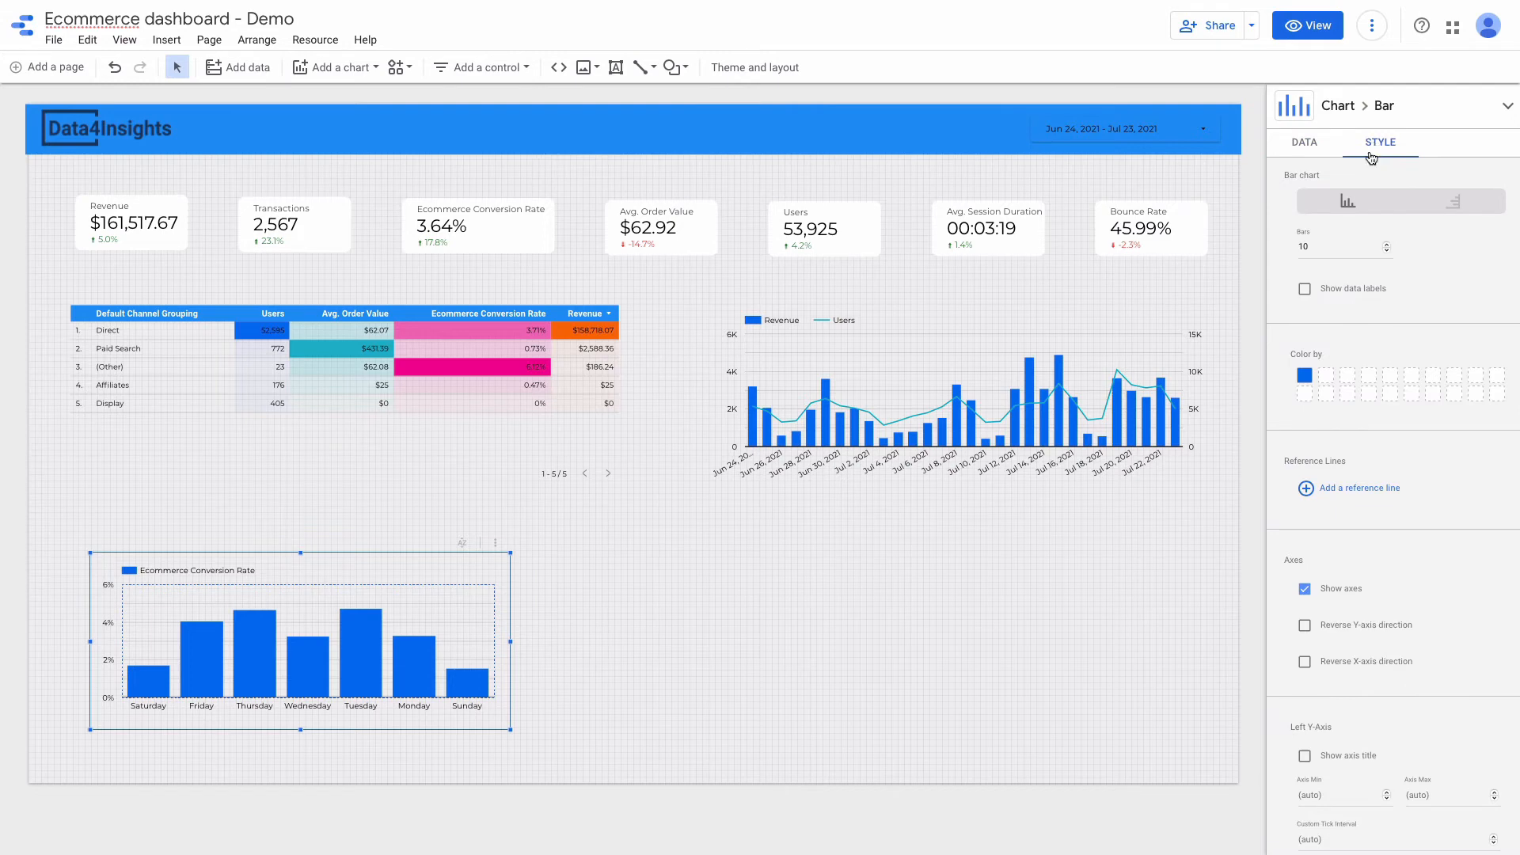
left_click(1305, 290)
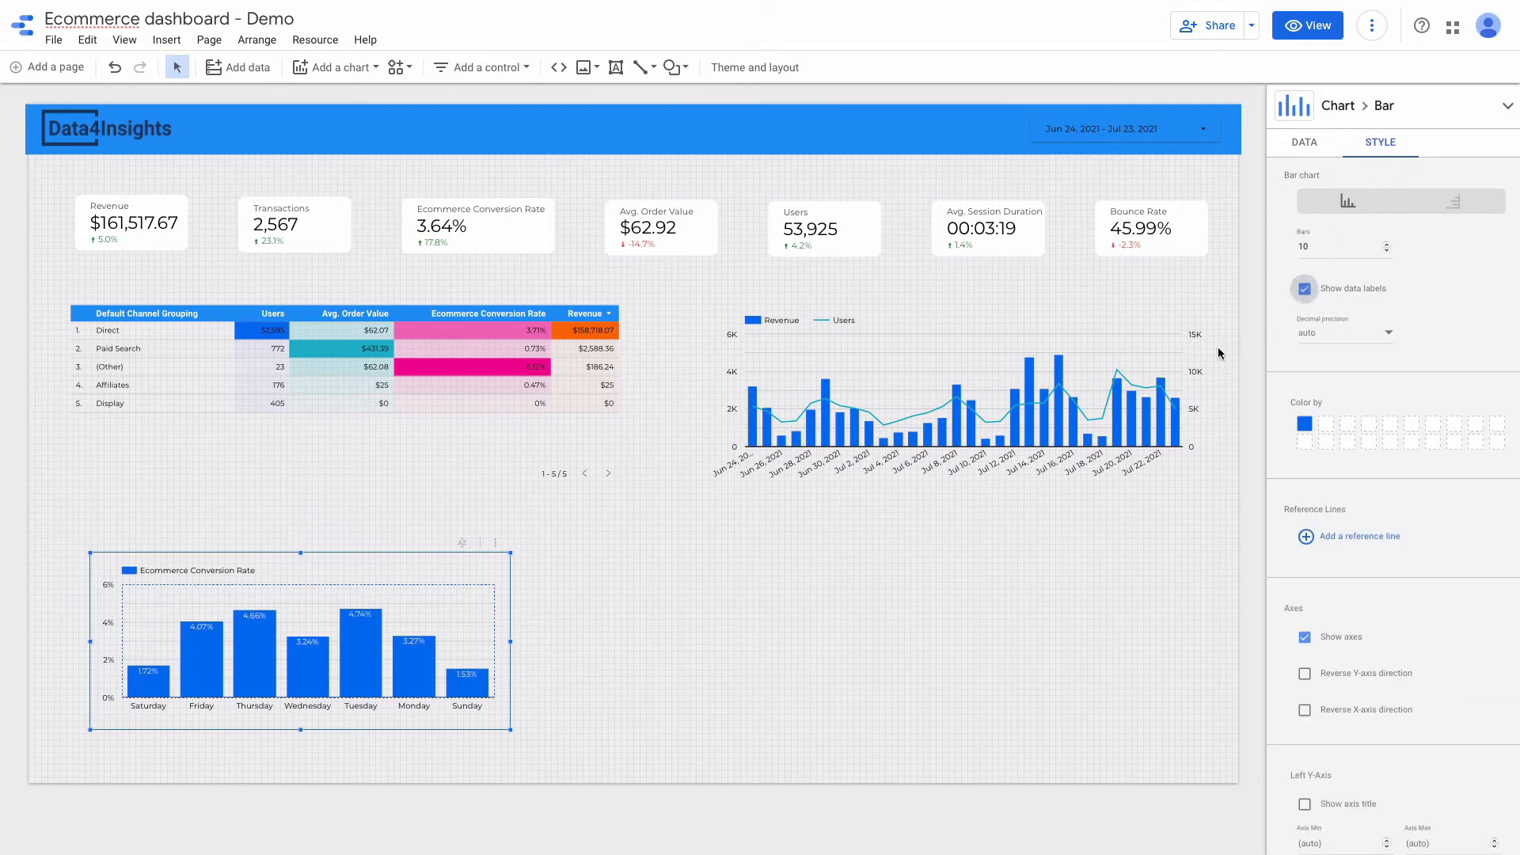
left_click_drag(511, 641, 464, 643)
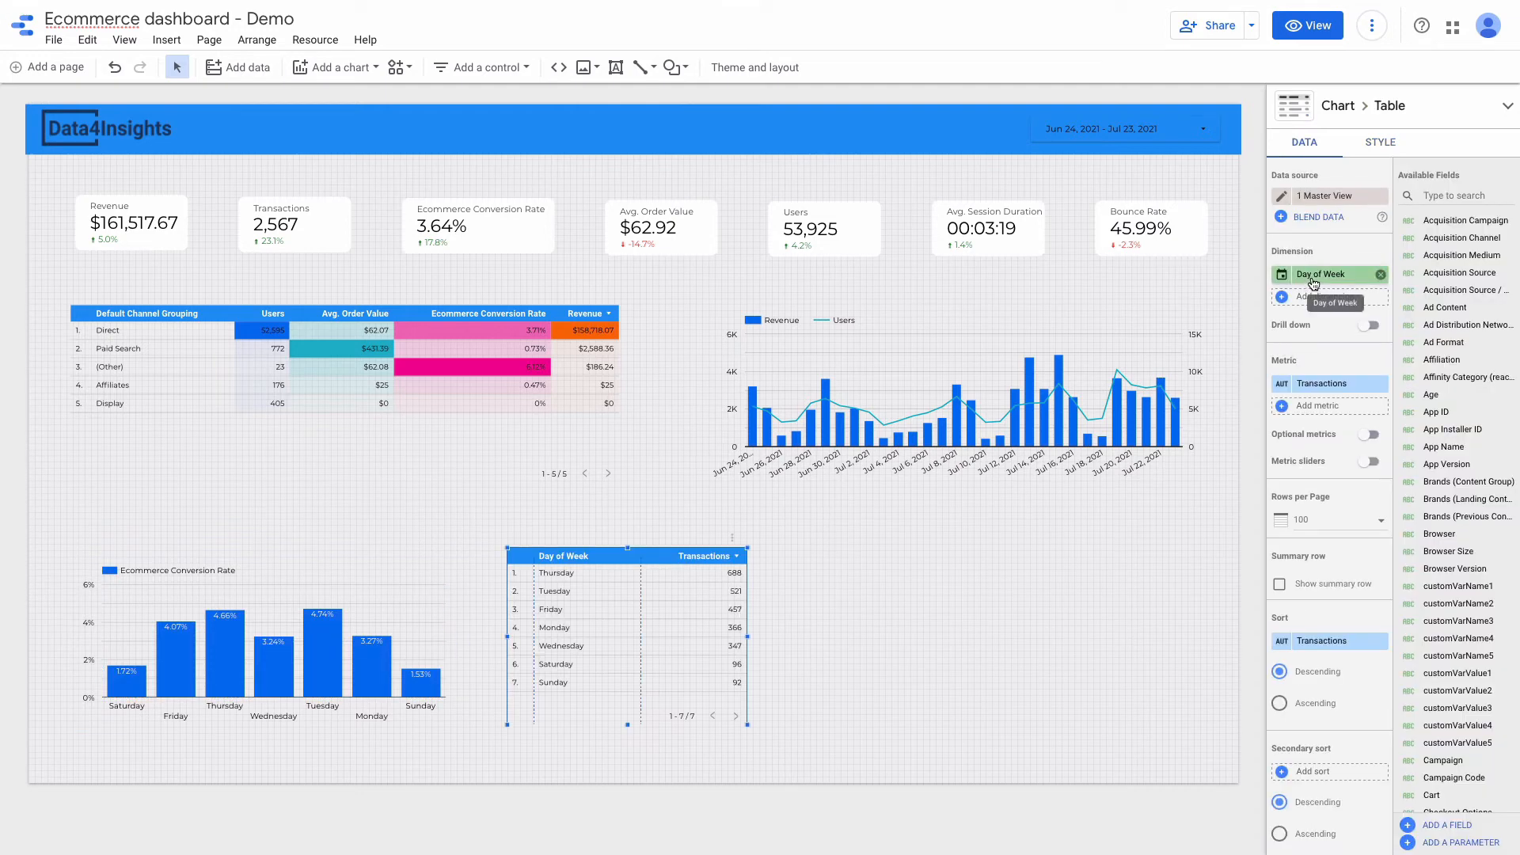
Change the lower table's dimension to Product and replace its Product Adds To Cart metric with Buy-to-Detail Rate.
left_click(1312, 283)
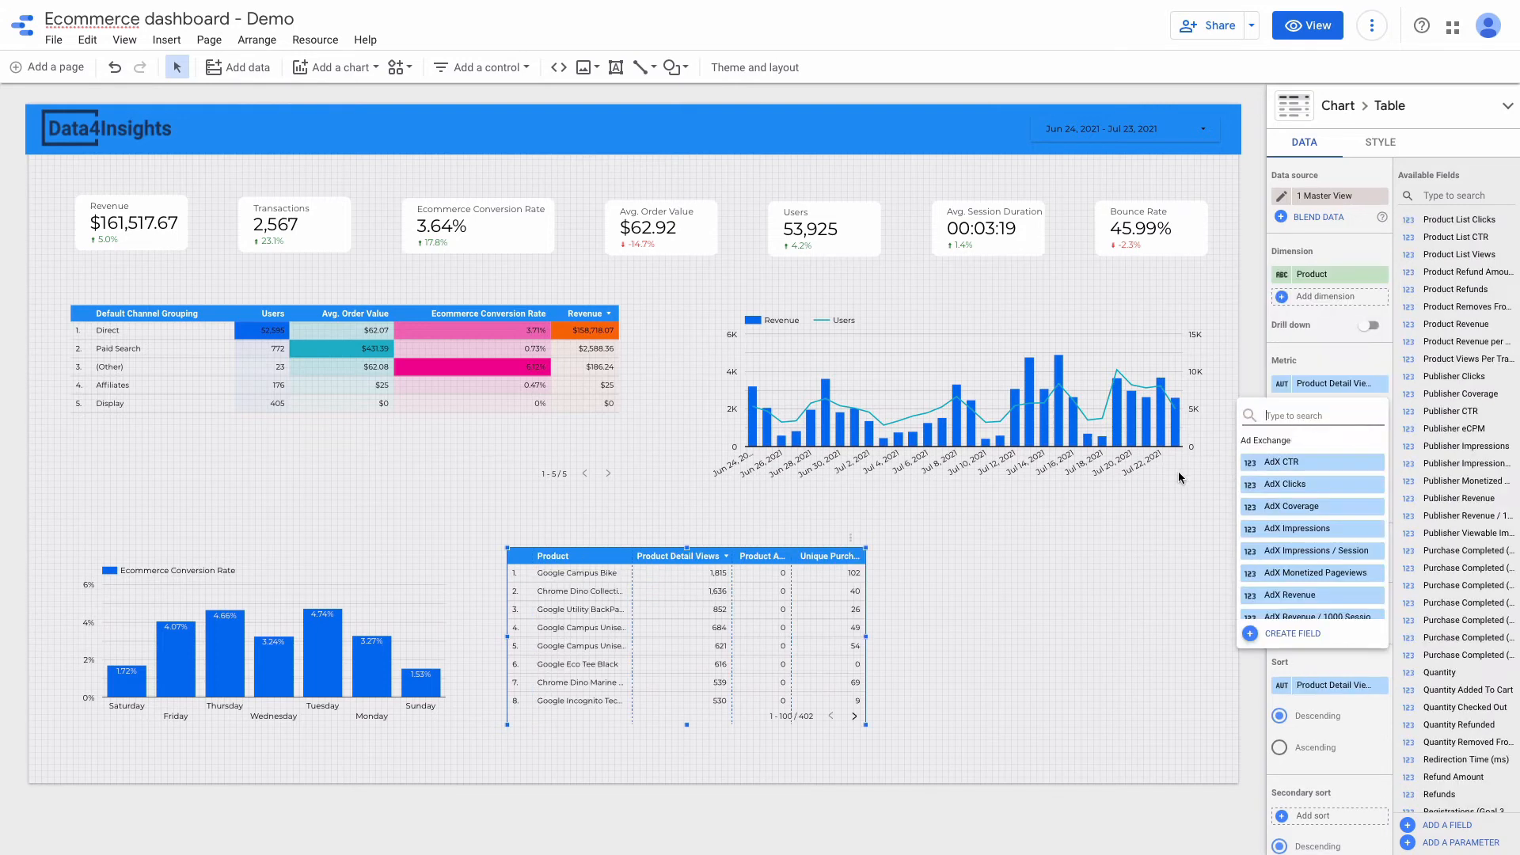
left_click(1178, 472)
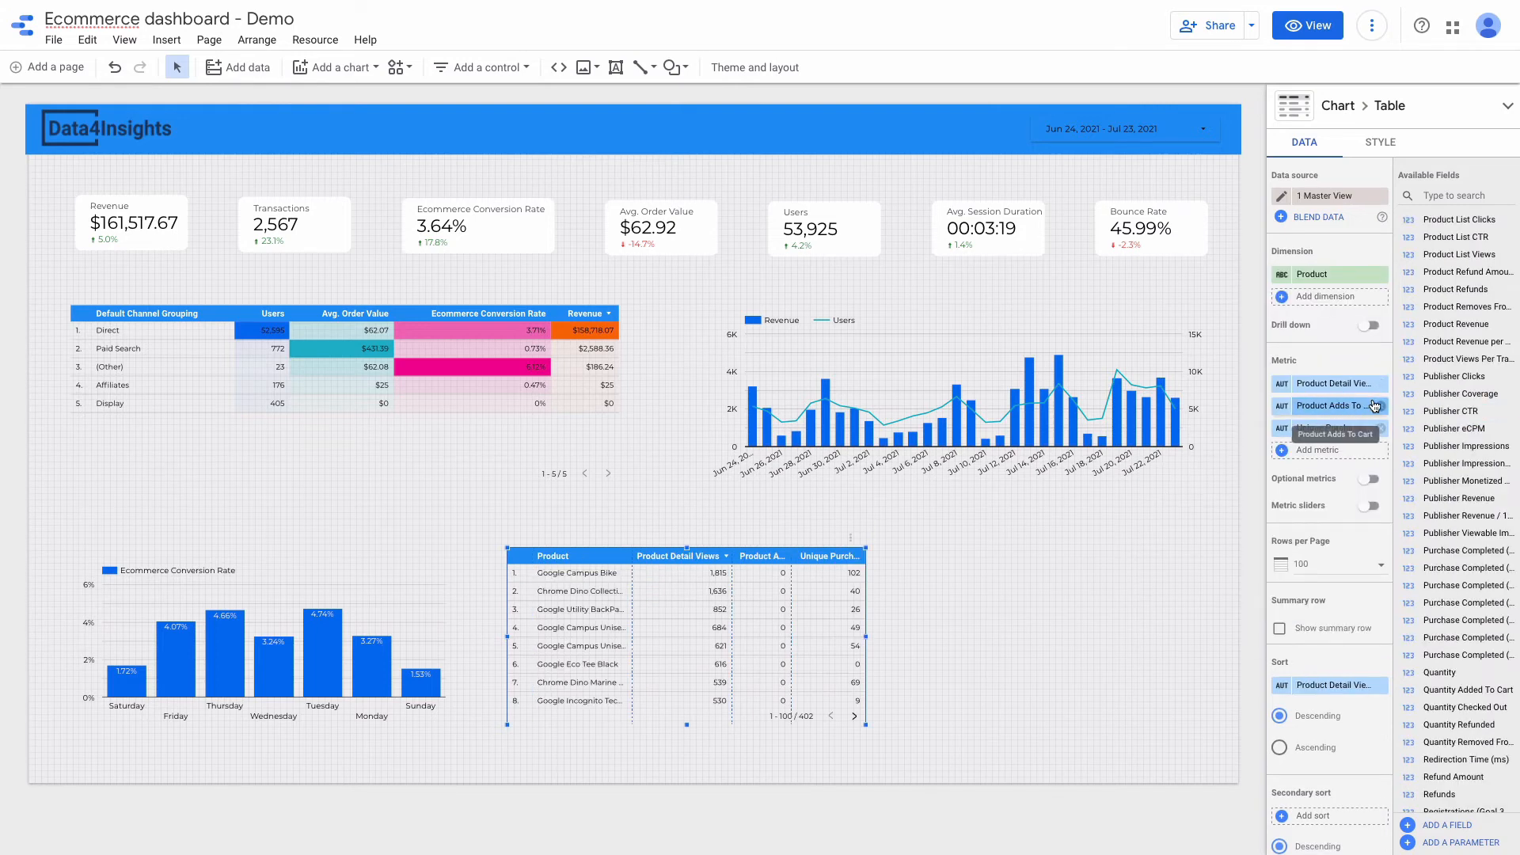
left_click(1330, 409)
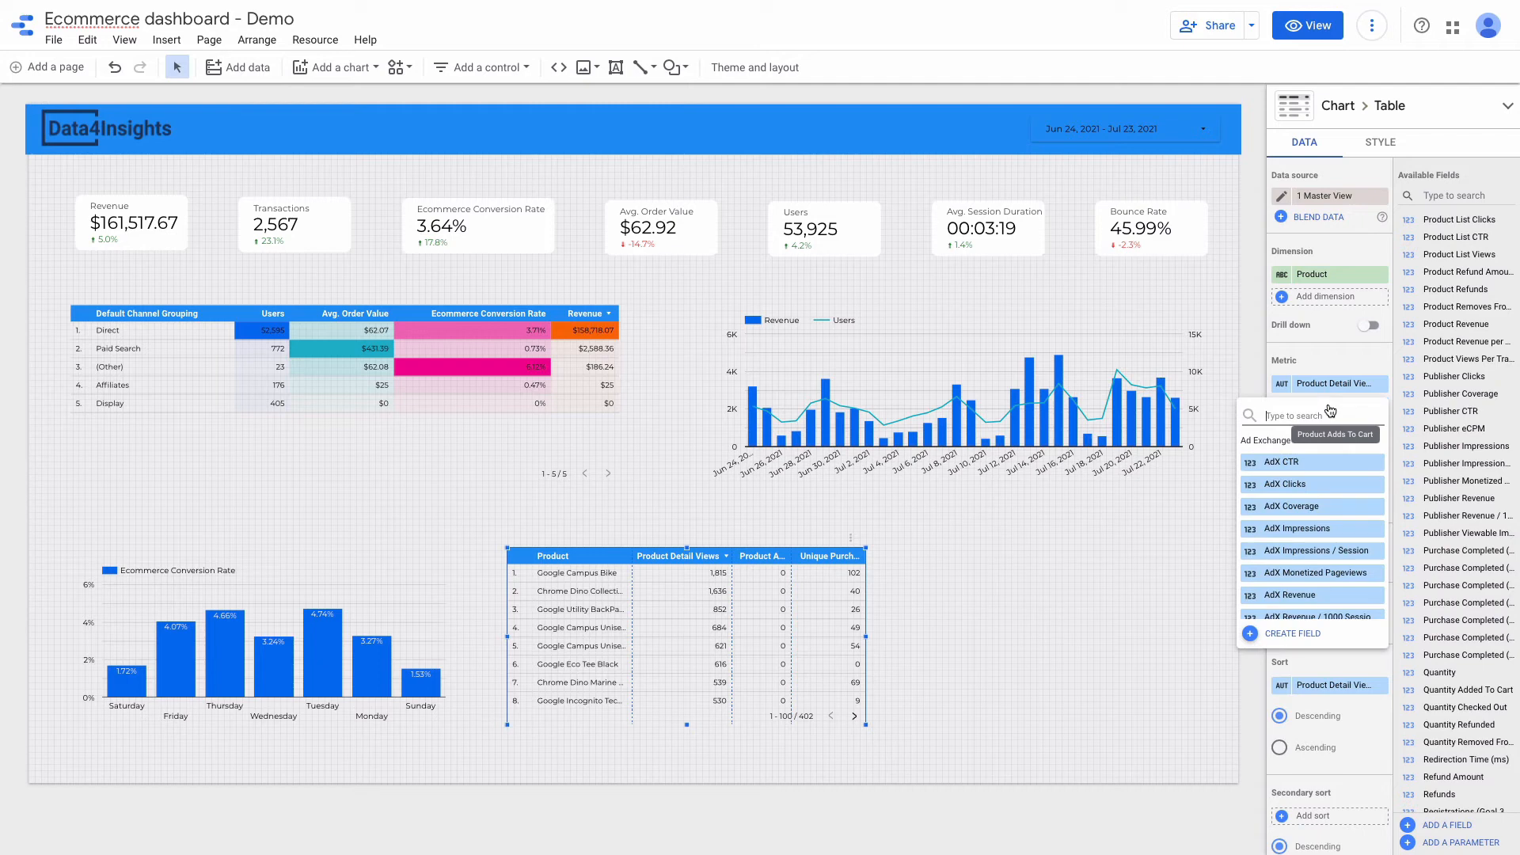
type("buy")
left_click(1317, 465)
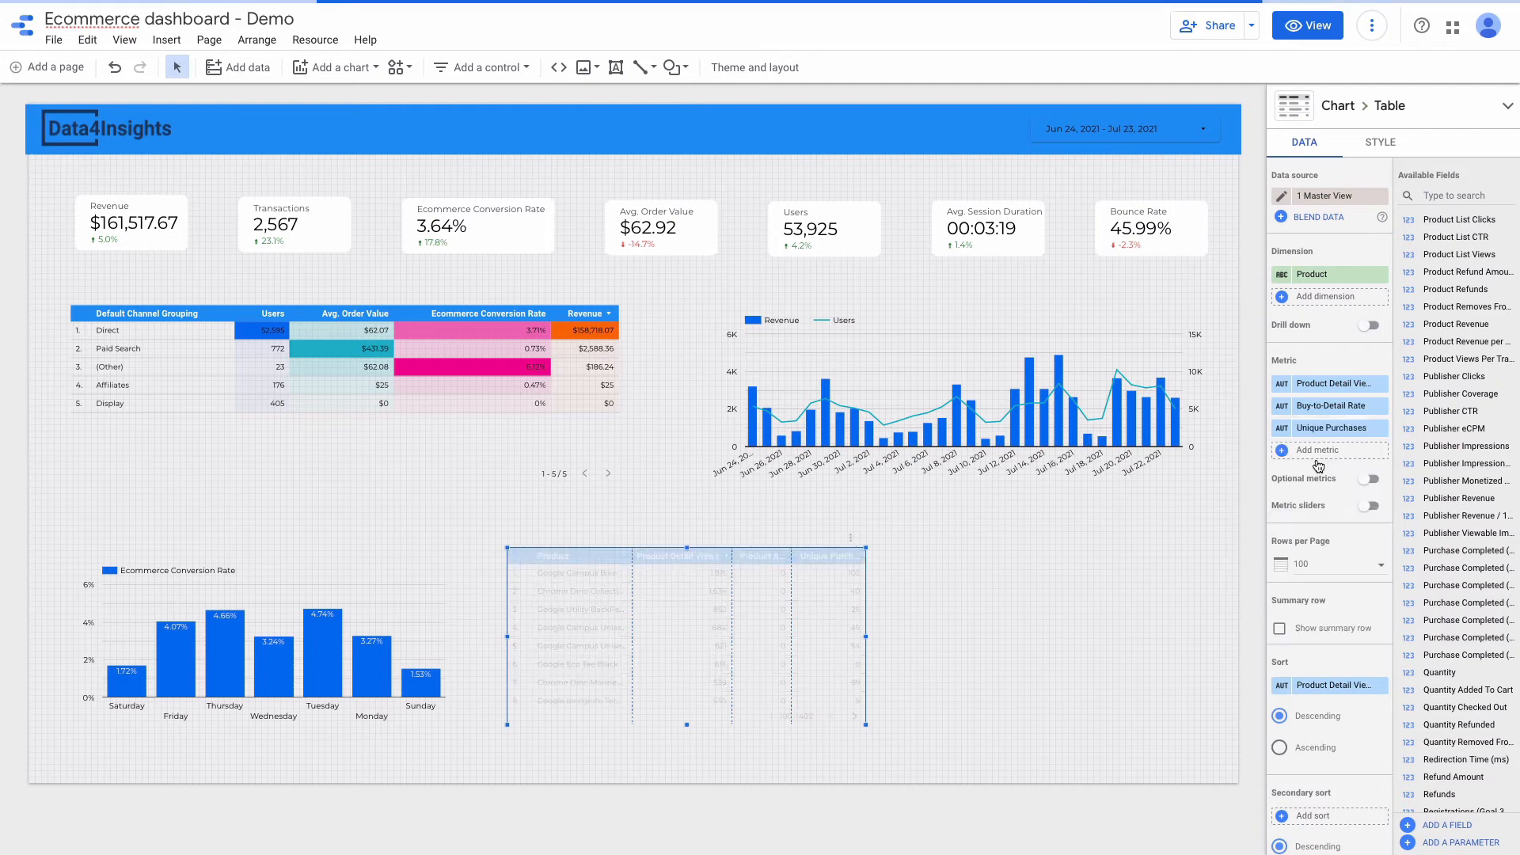
Resize the product table's columns to fit the data.
right_click(767, 612)
mouse_move(816, 548)
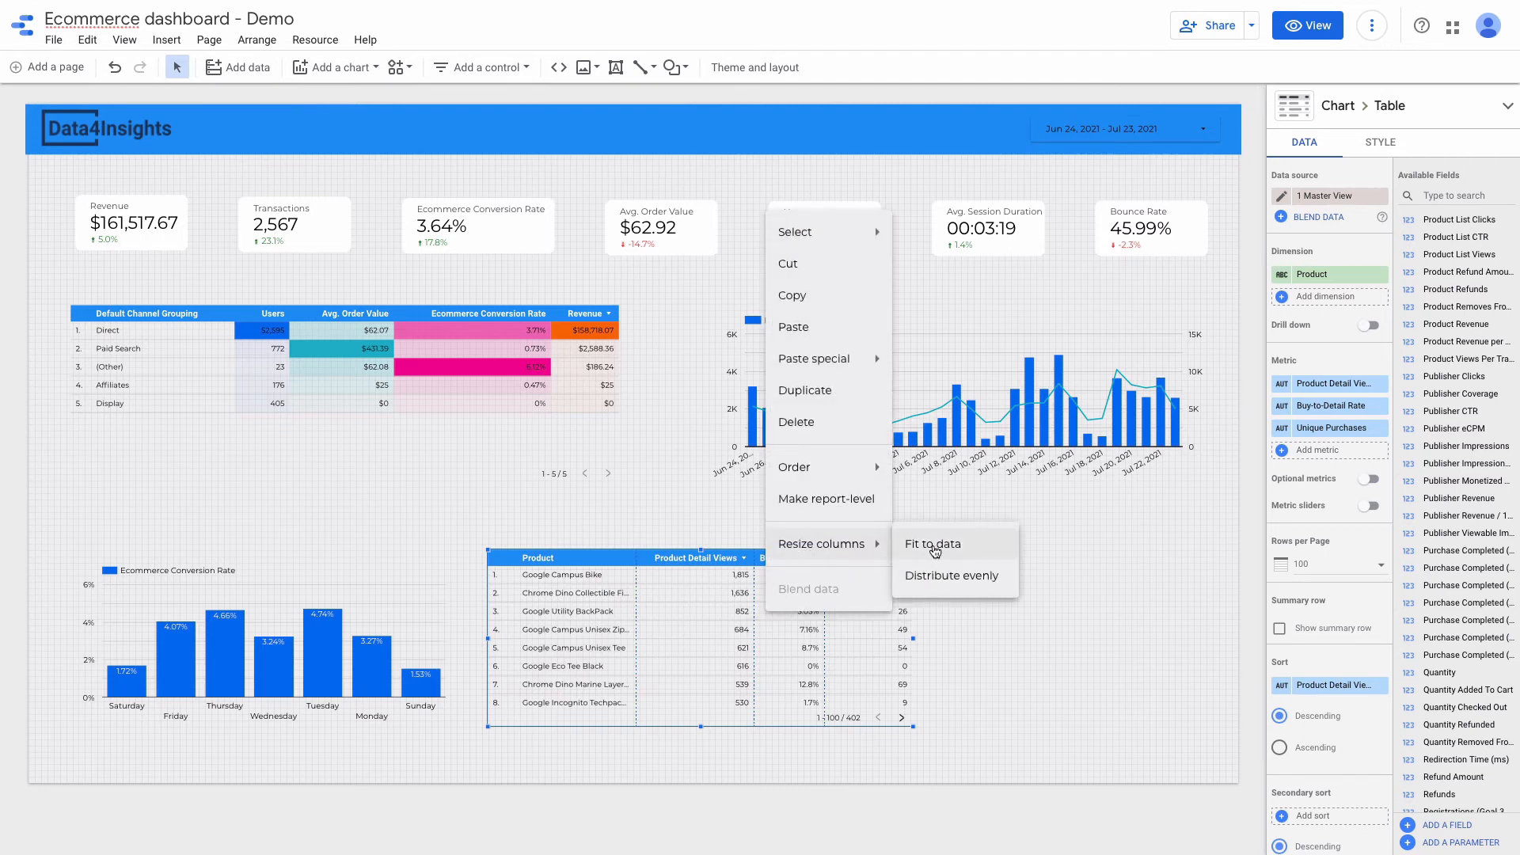
left_click(935, 551)
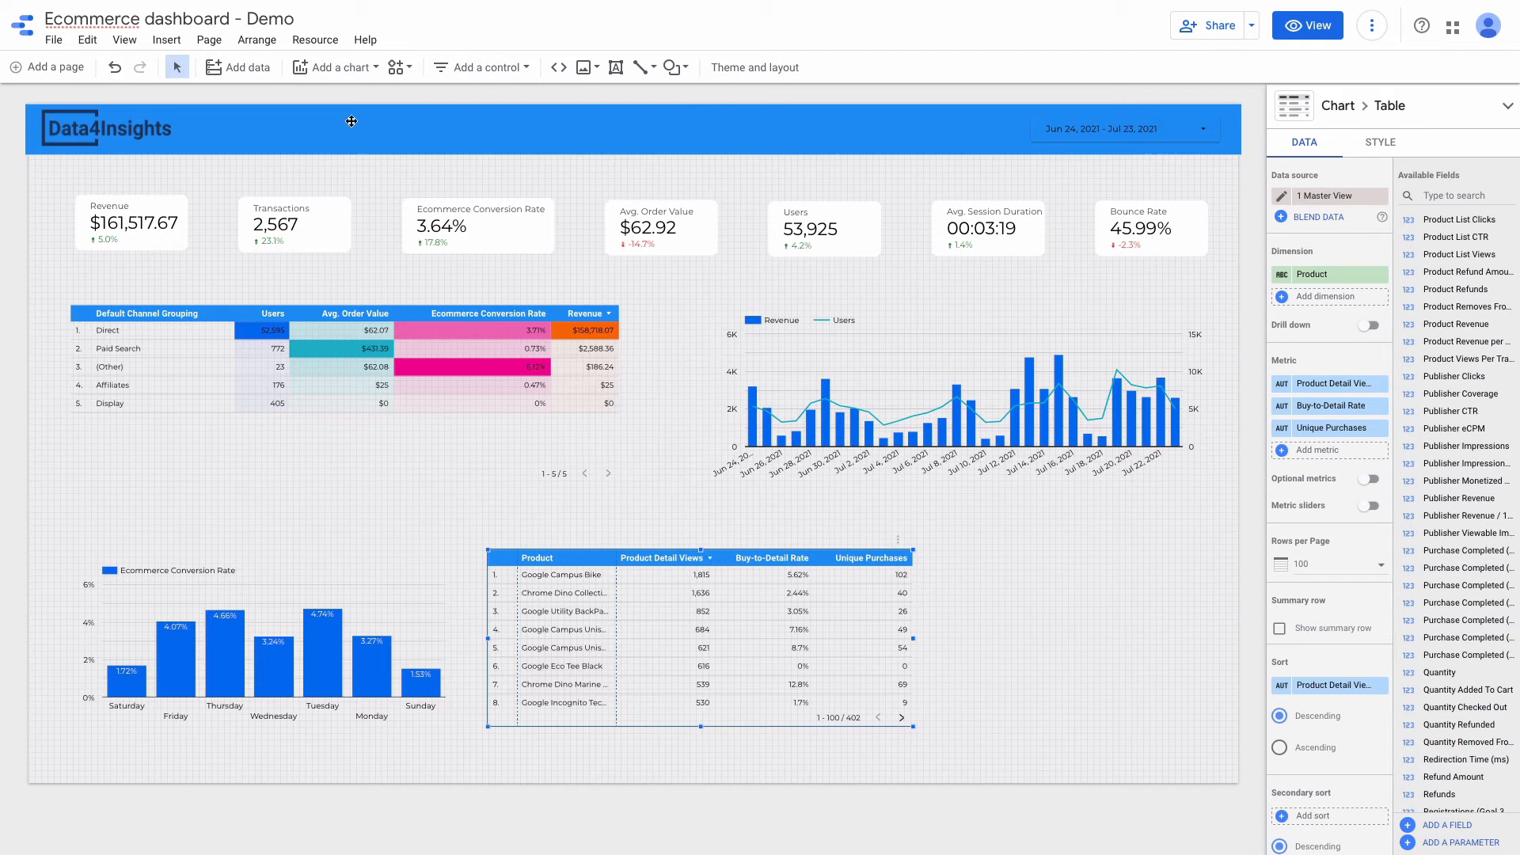
Add a pie chart beside the product table showing Revenue by Gender.
left_click(341, 68)
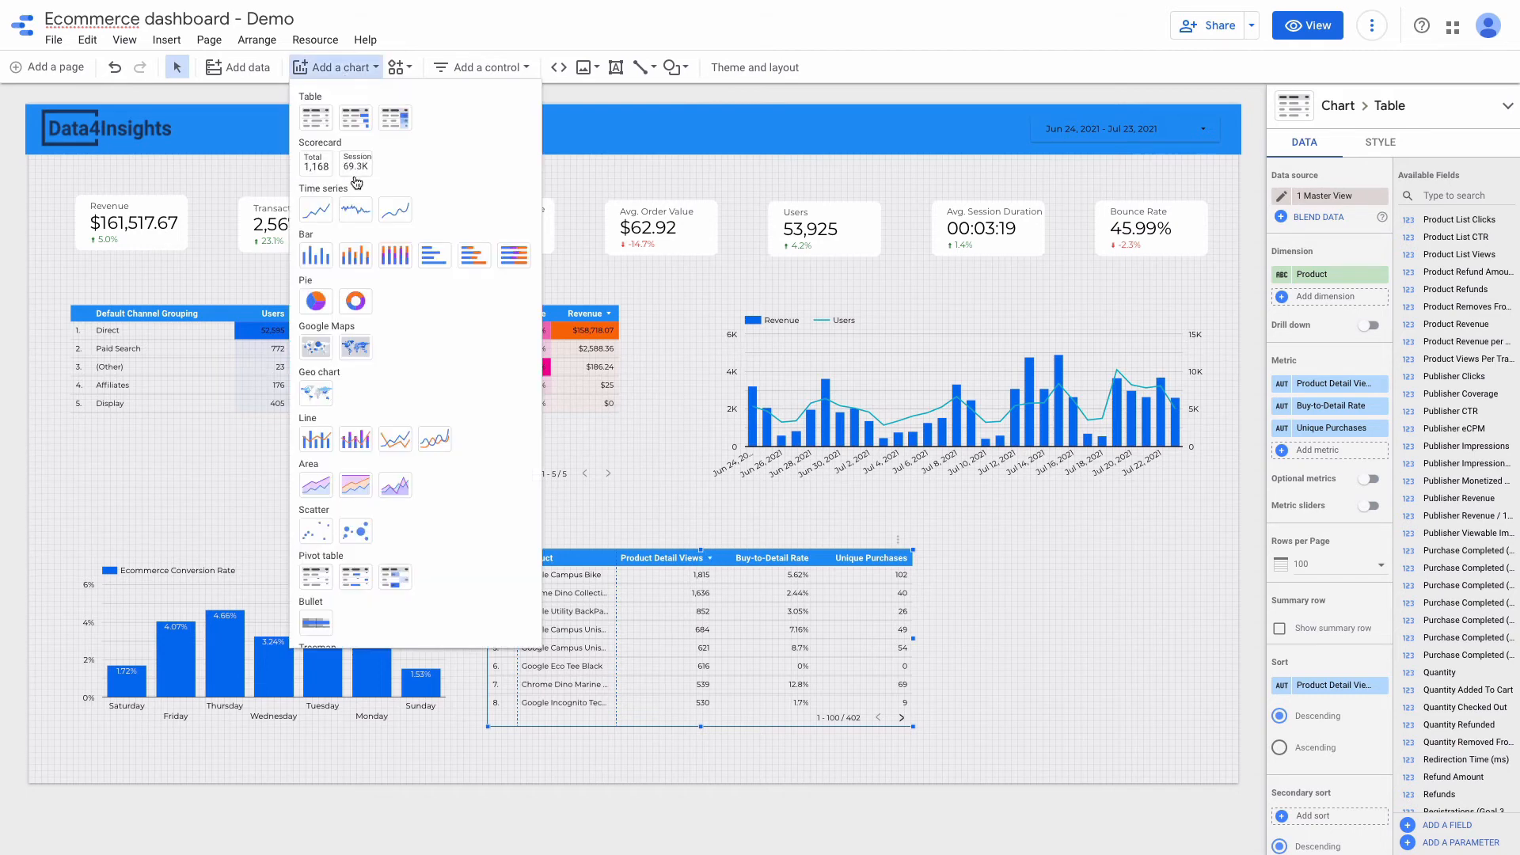
left_click(316, 303)
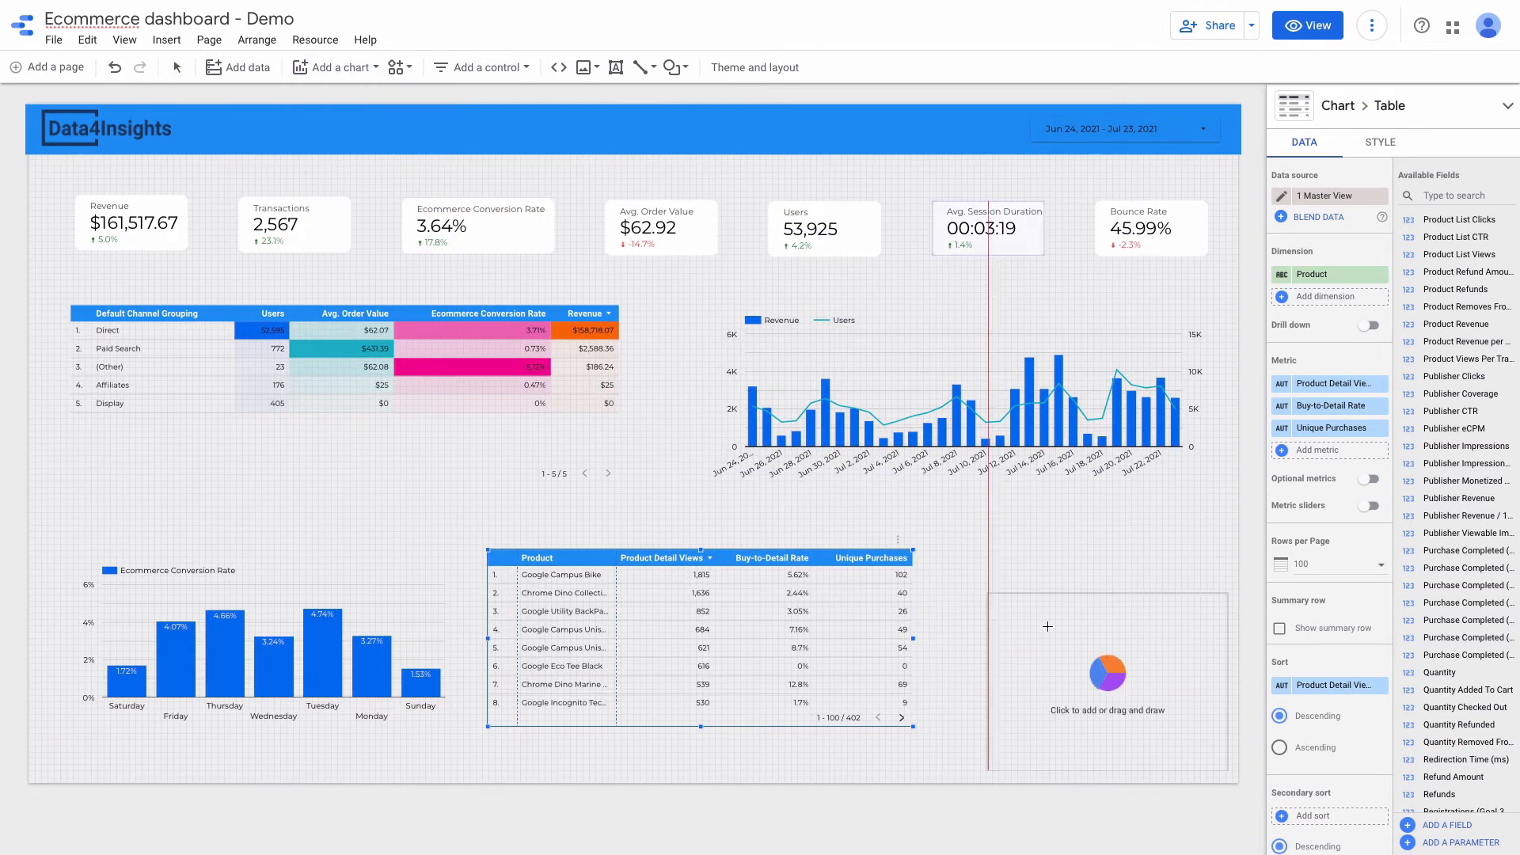
left_click(971, 548)
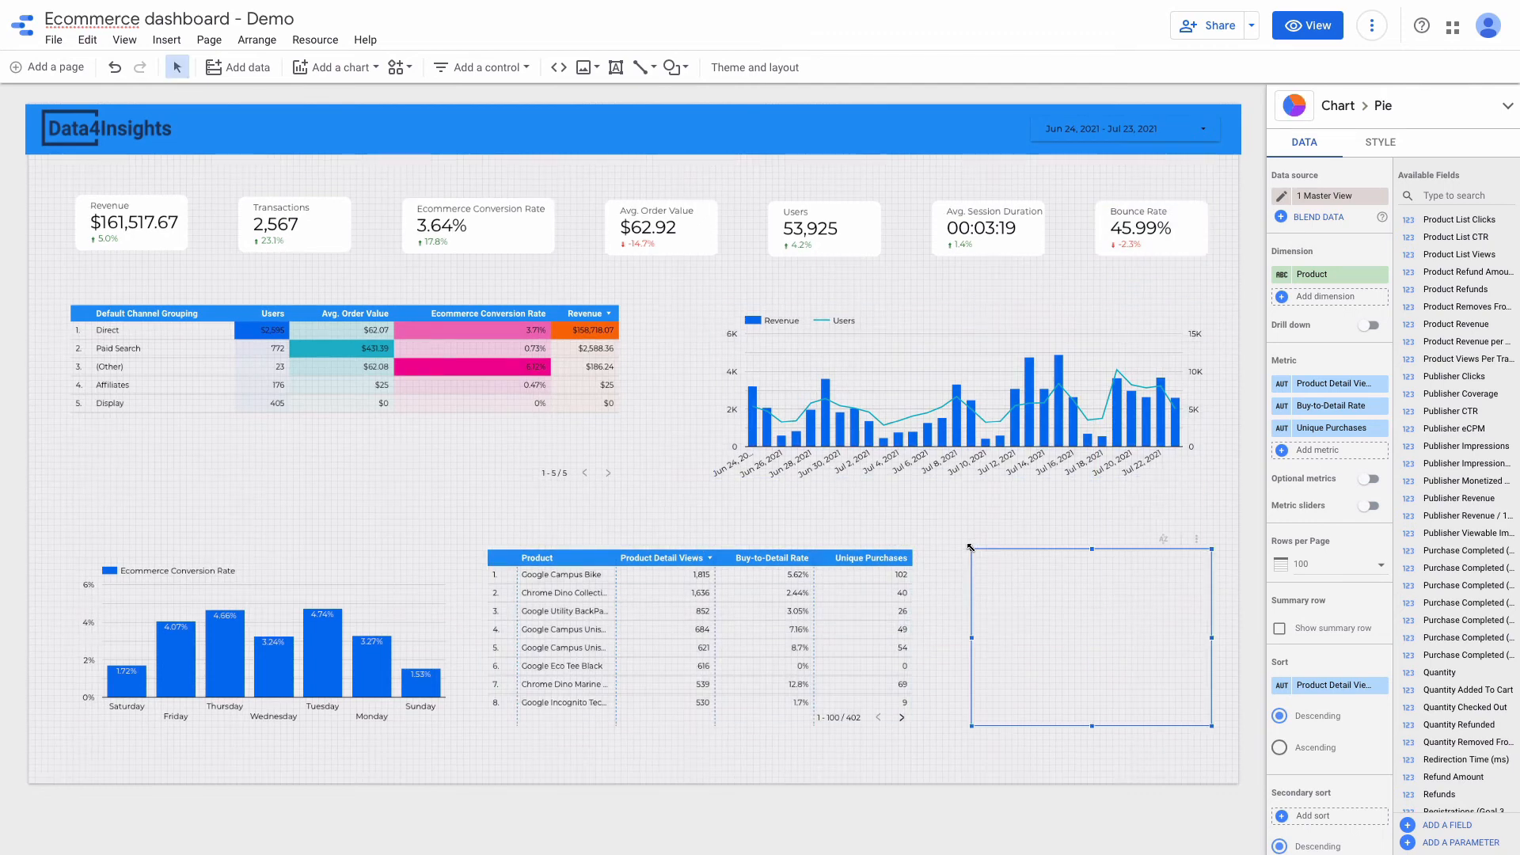
left_click(1314, 275)
type("g")
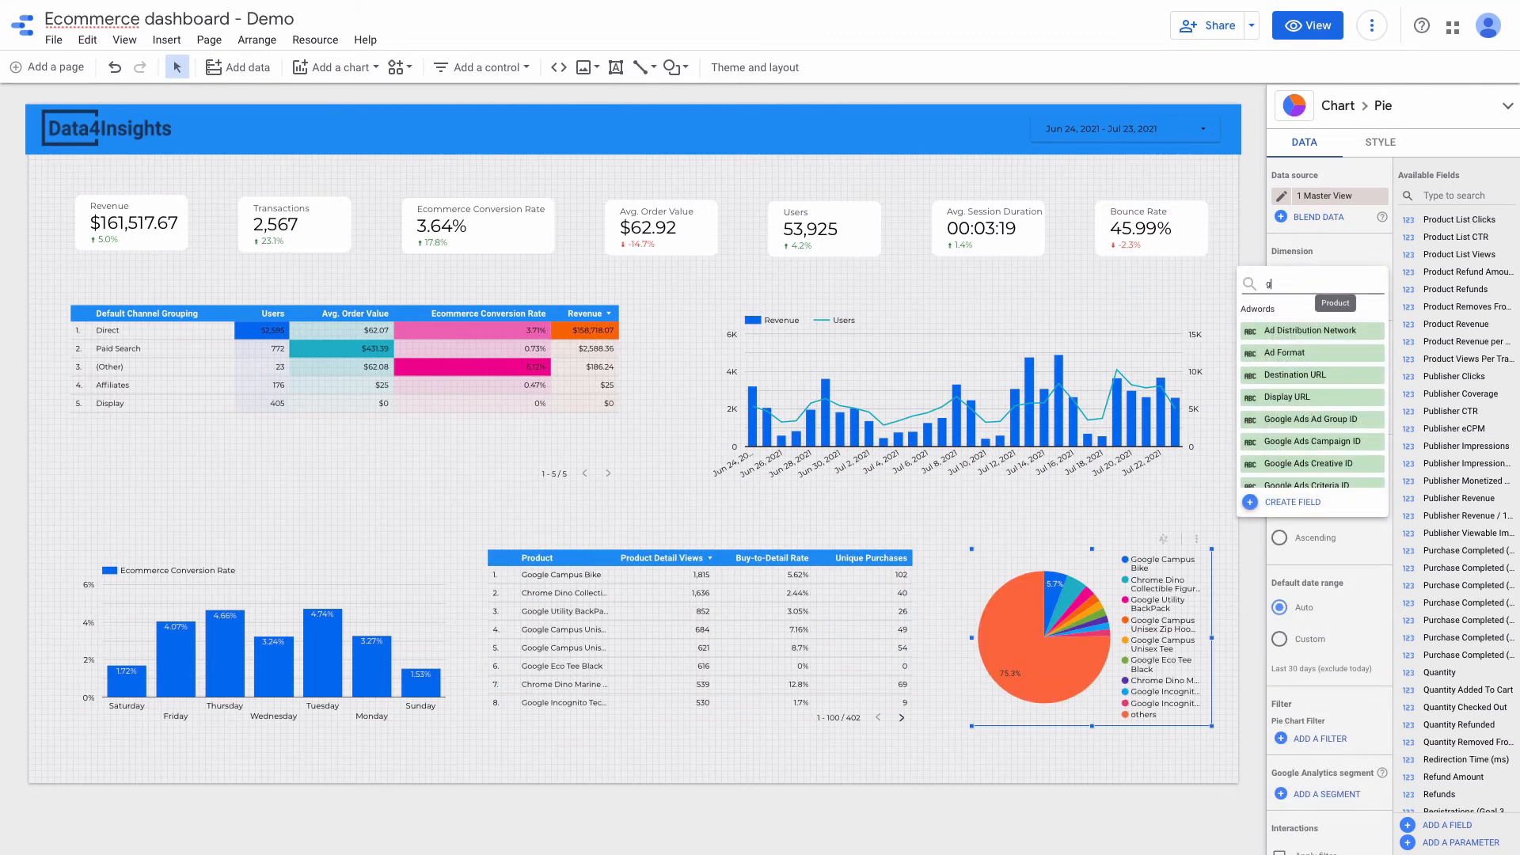
left_click(1330, 367)
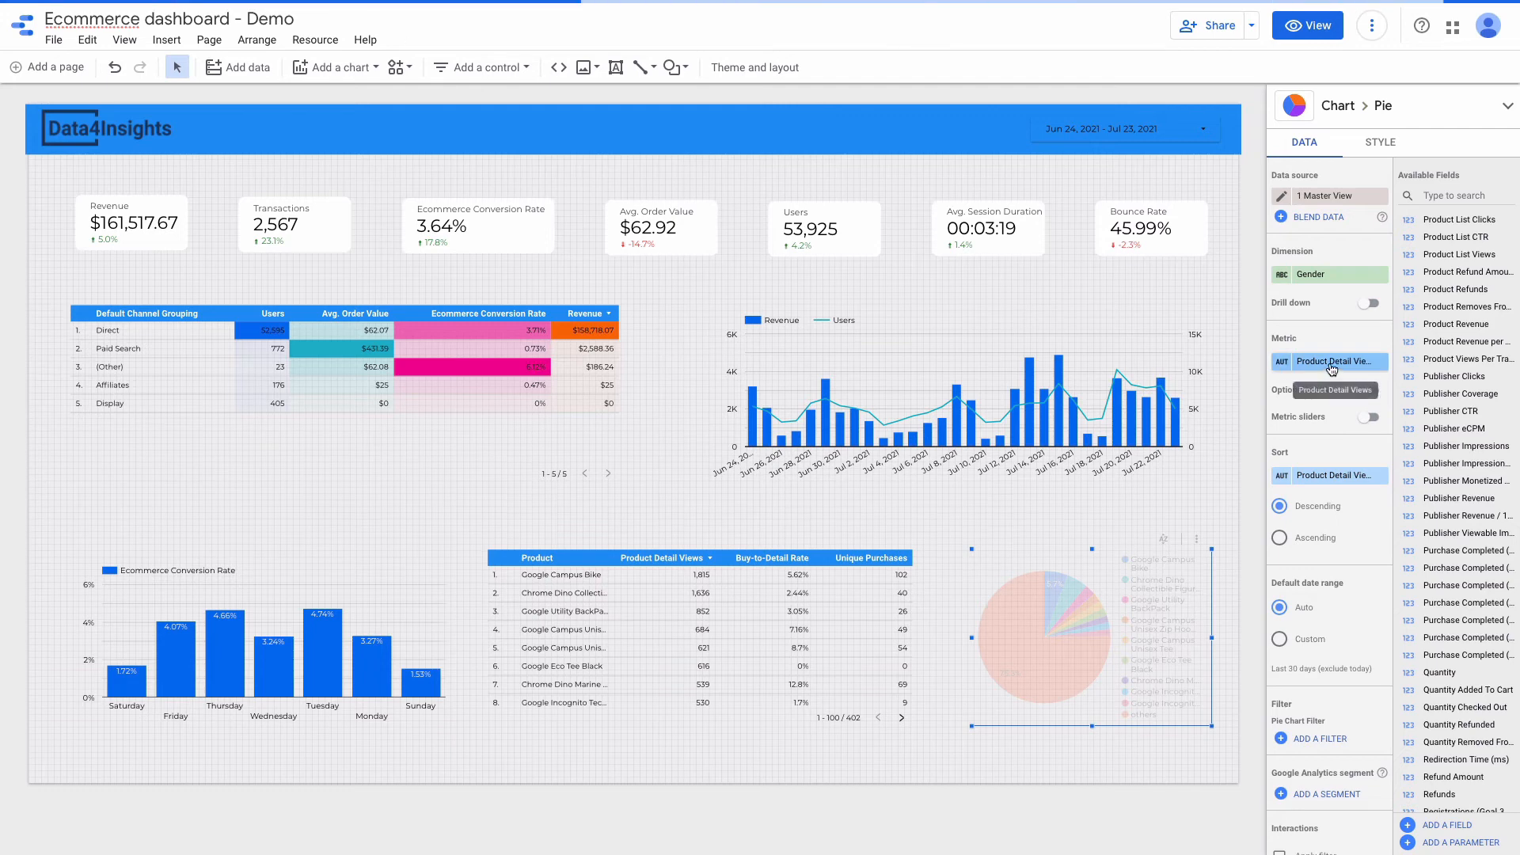
left_click(1331, 364)
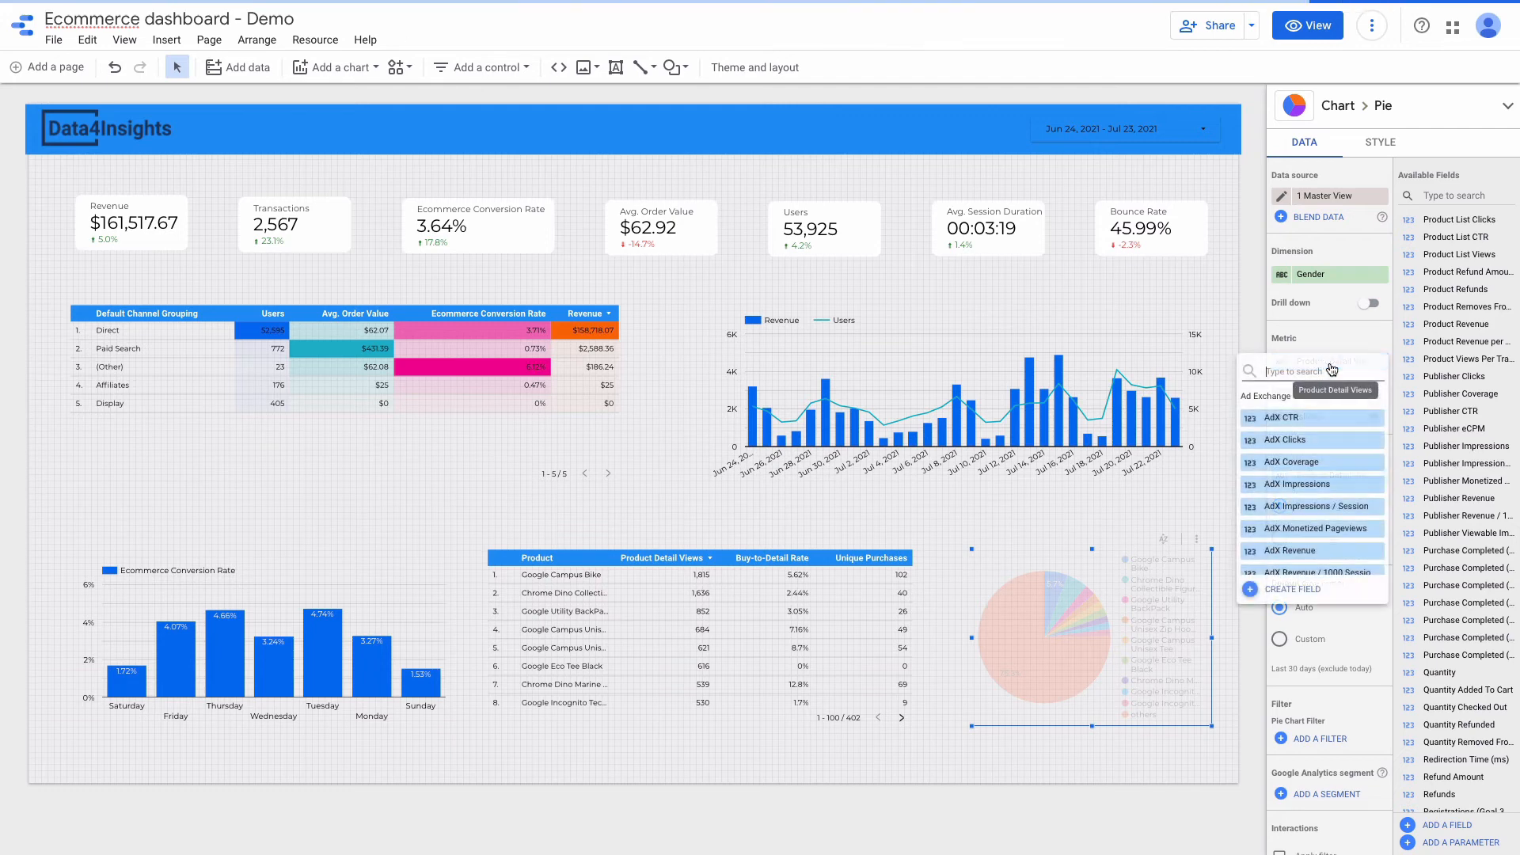
type("revenu")
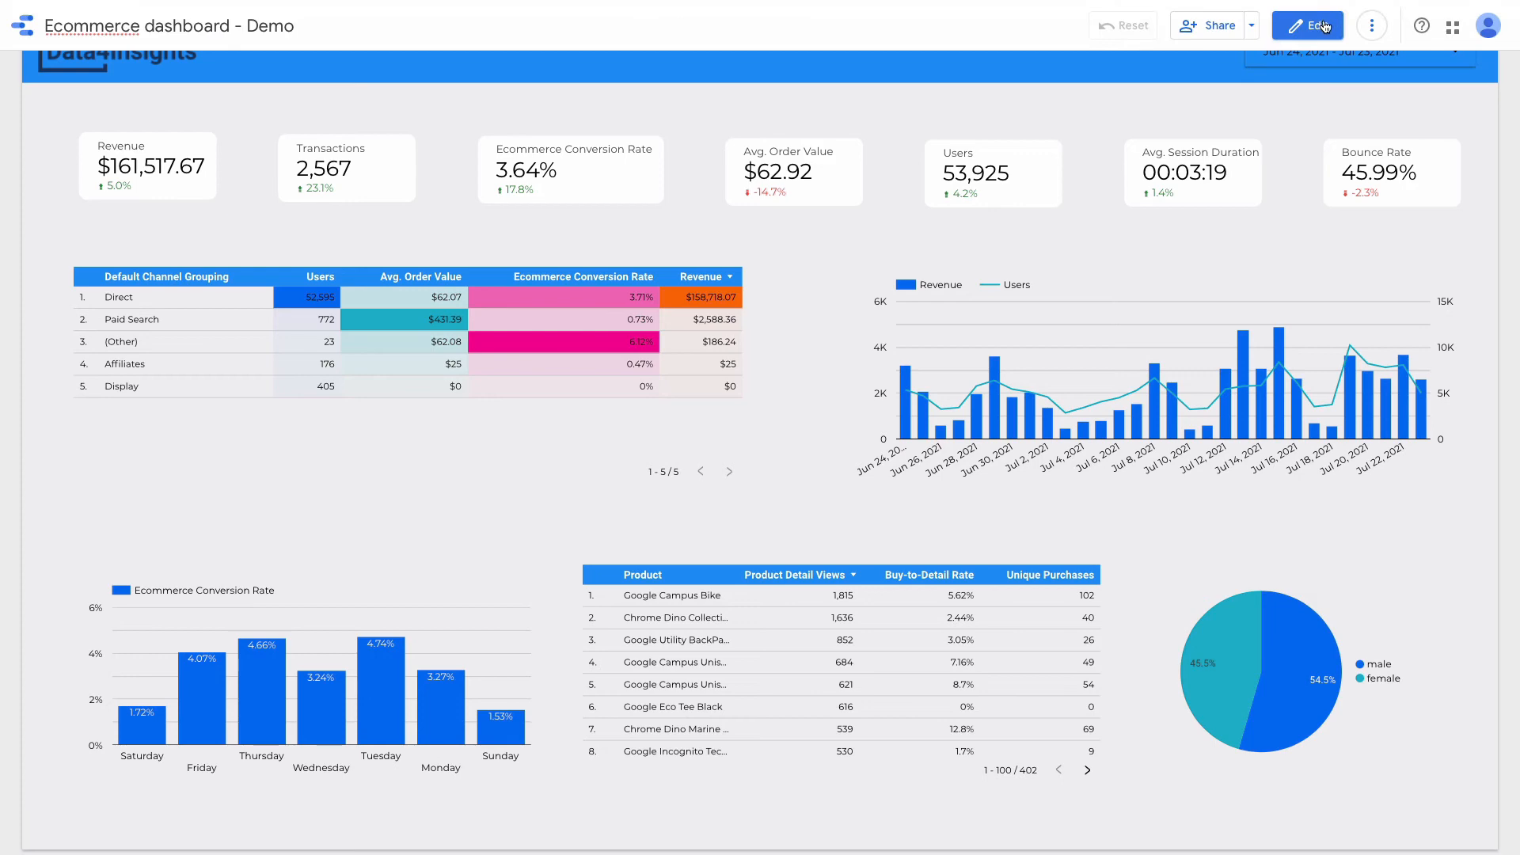
Return to editing the report and add a drop-down list control for User Type in the header, beside the date range control.
left_click(1325, 26)
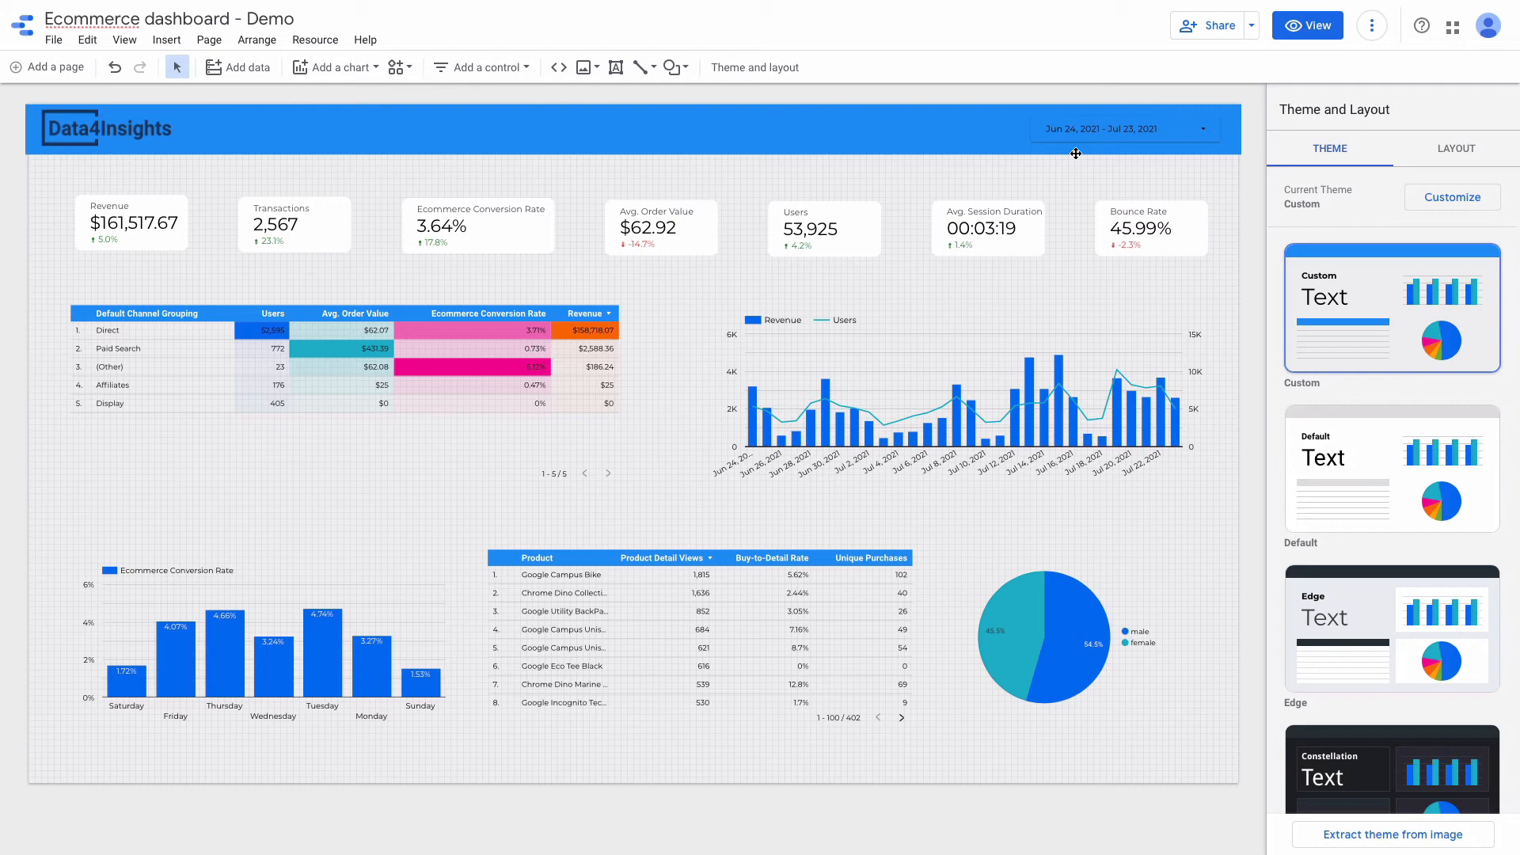
left_click(463, 72)
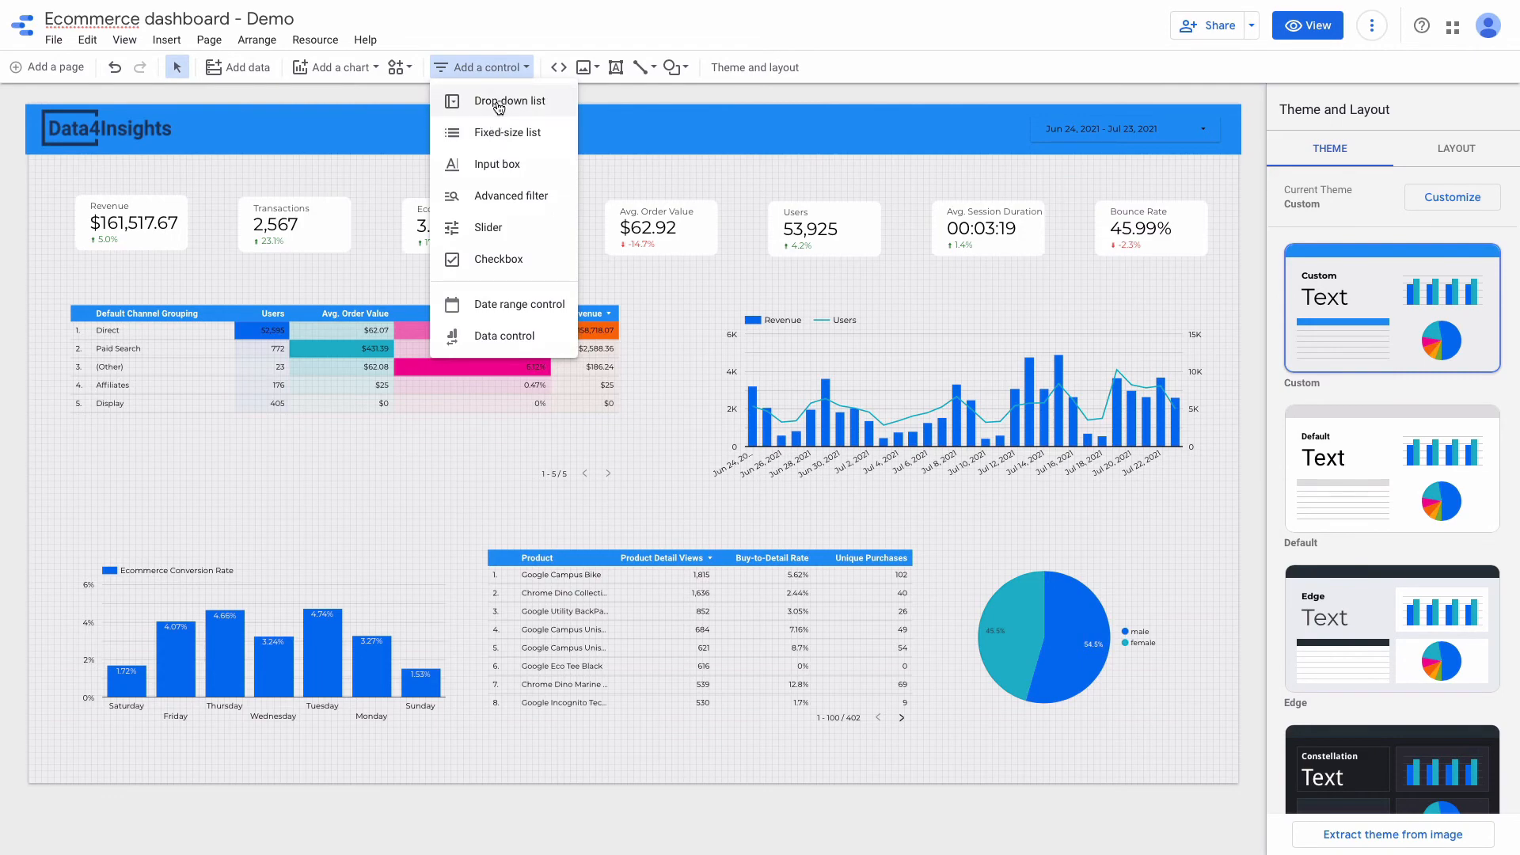
left_click(491, 101)
left_click(778, 119)
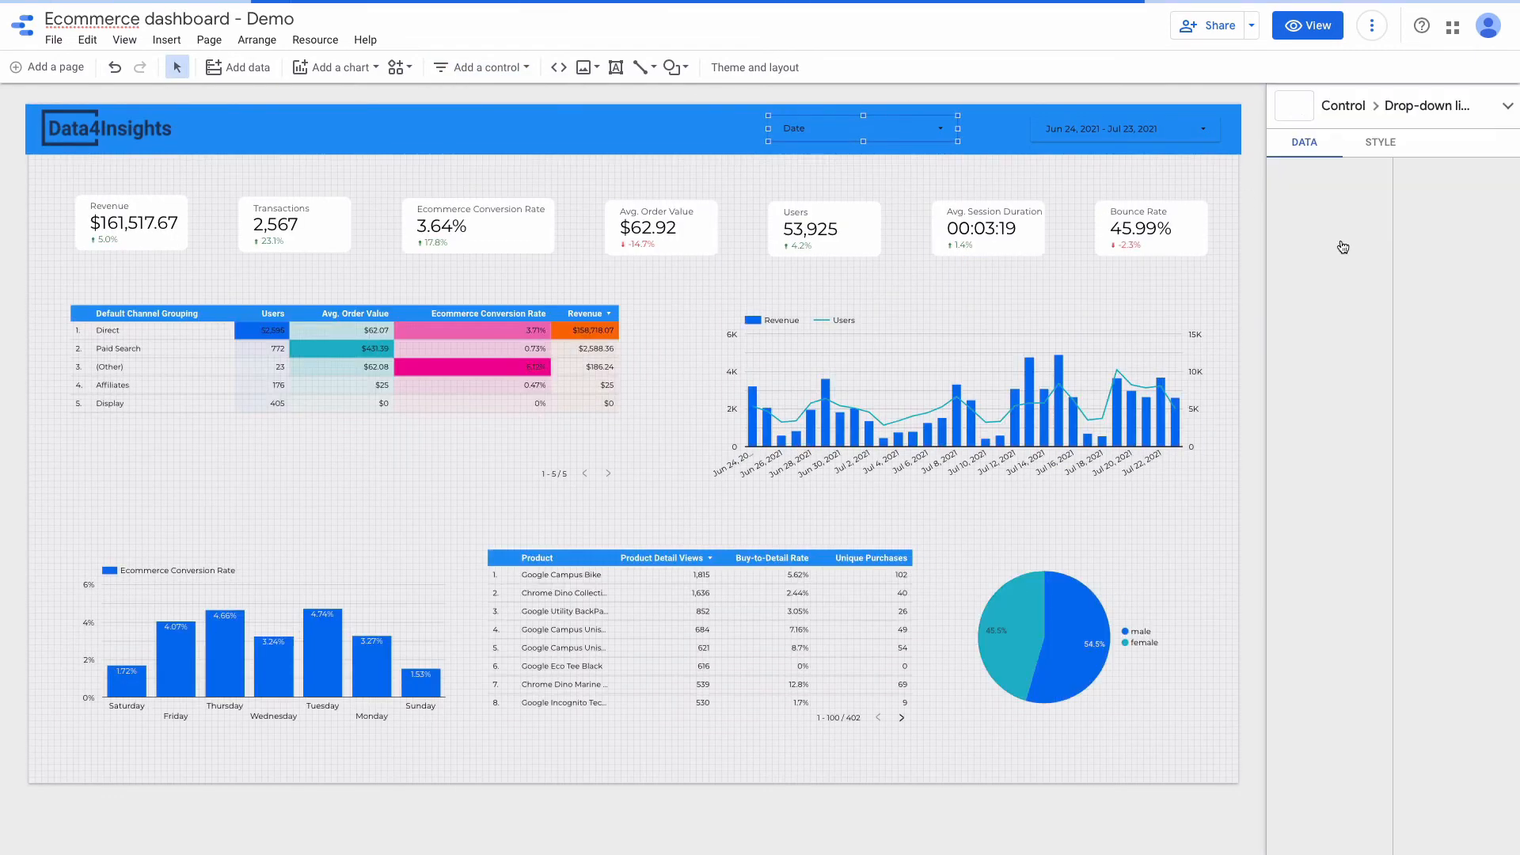
left_click(1317, 273)
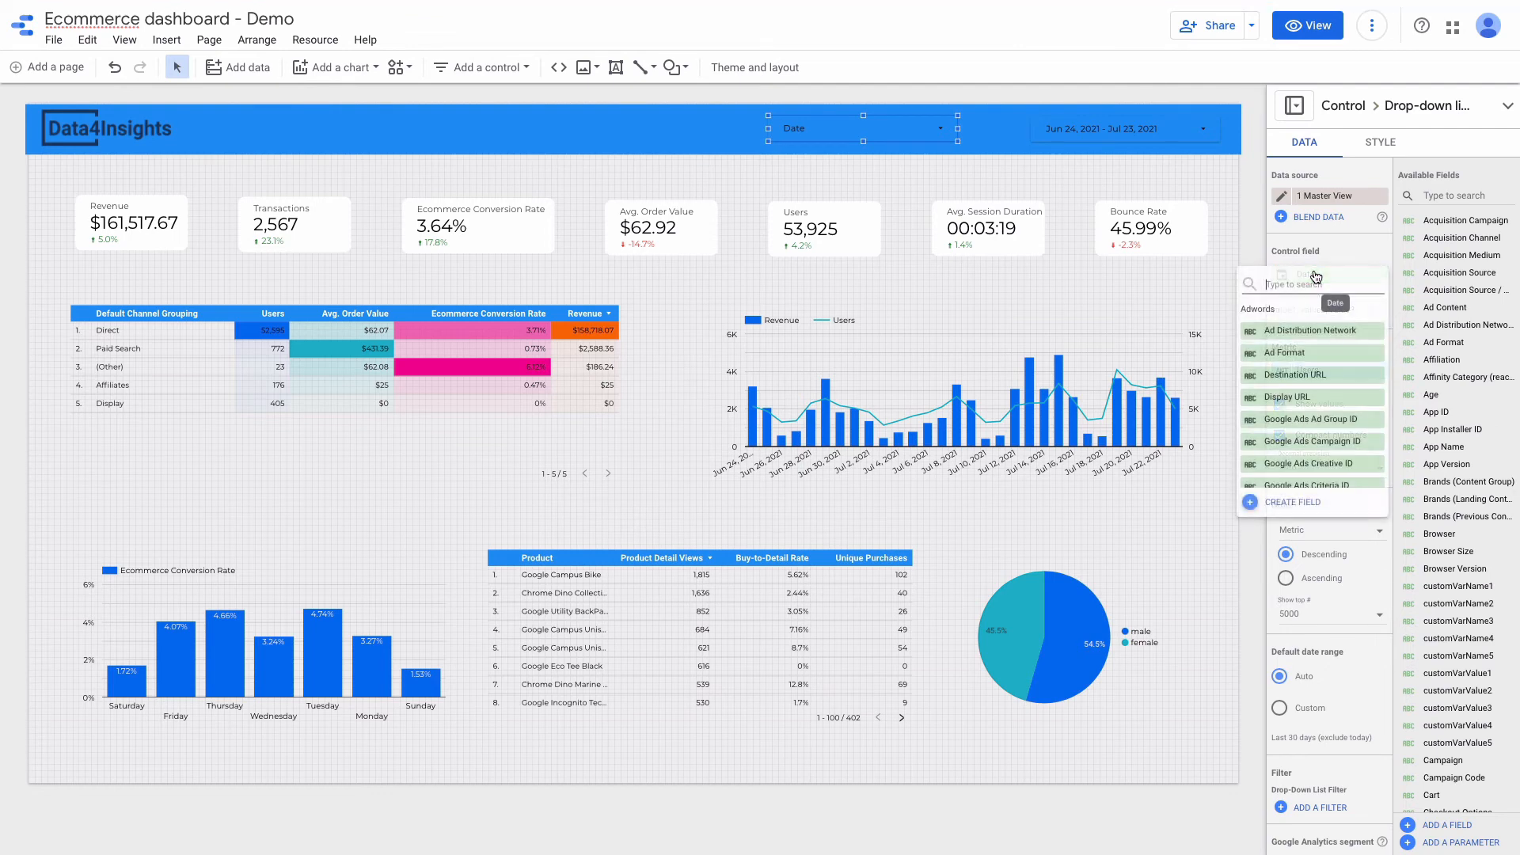
type("us")
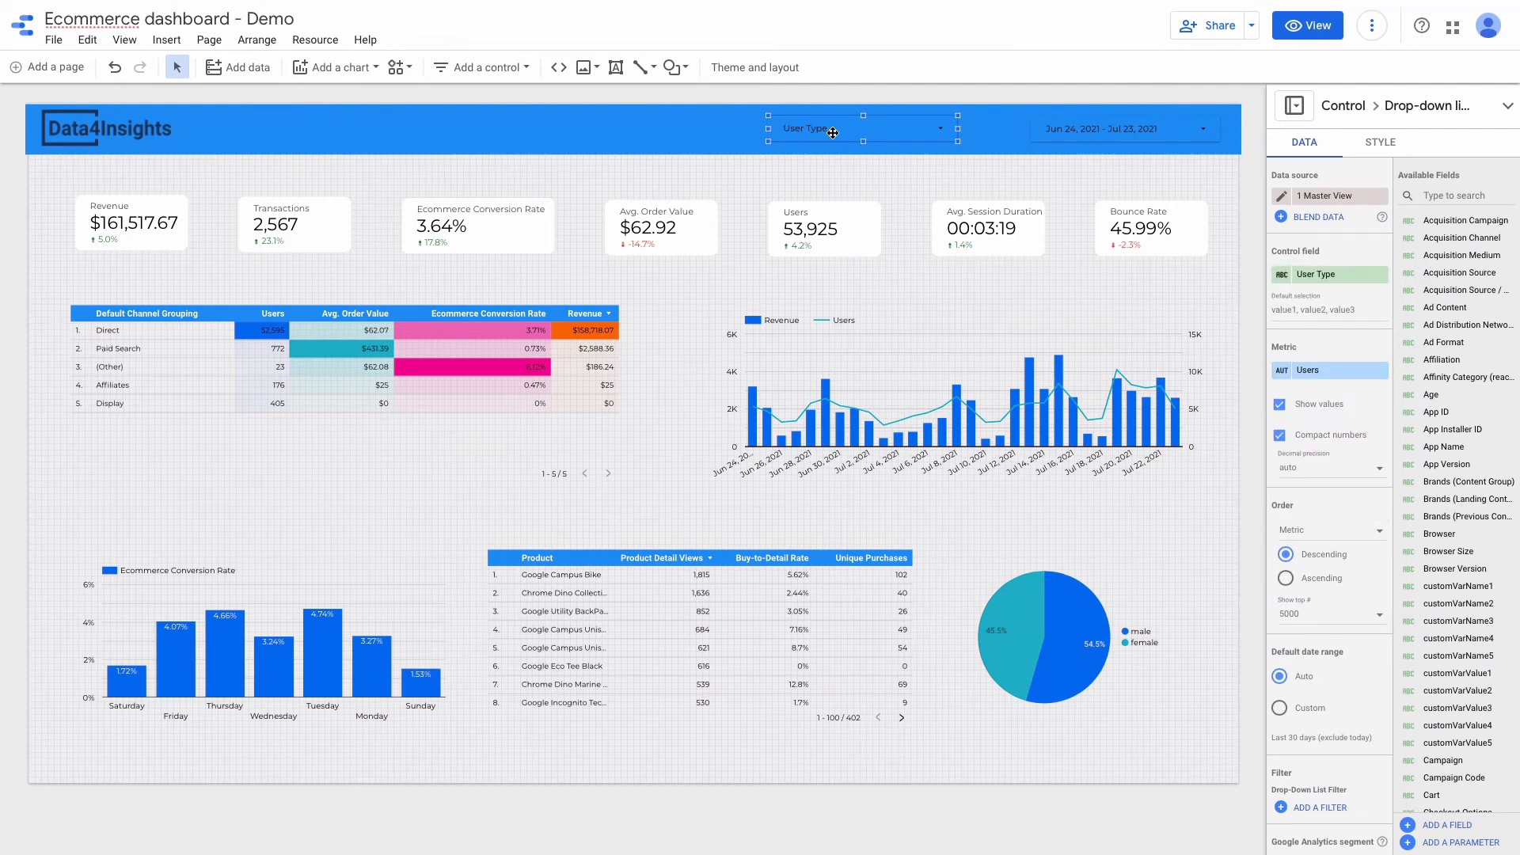
Duplicate the User Type control, place the copy beside it in the header, and set the copy's control field to Device Category.
right_click(833, 132)
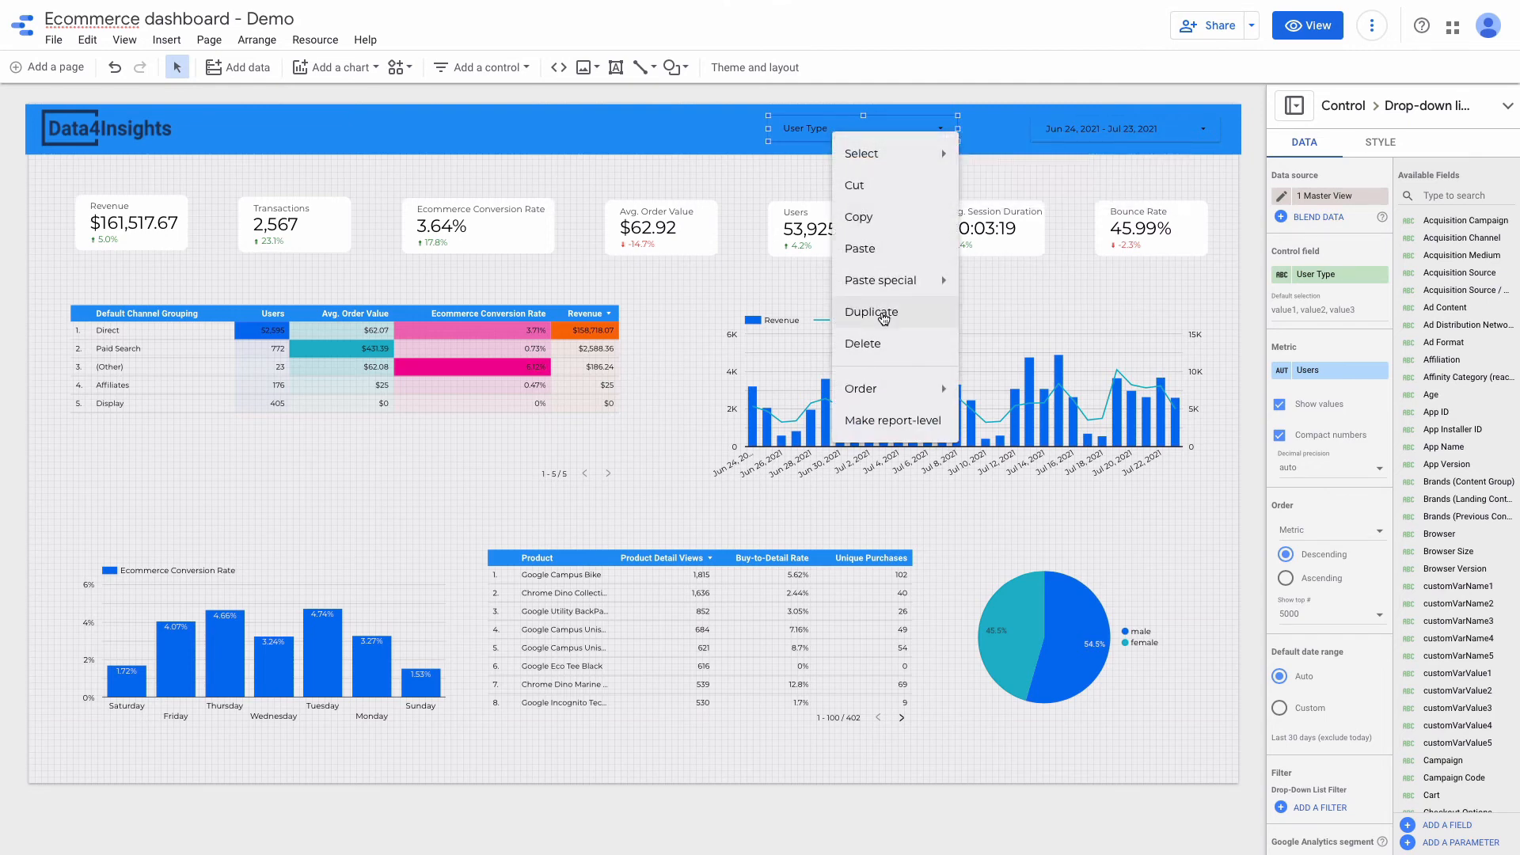
left_click(884, 313)
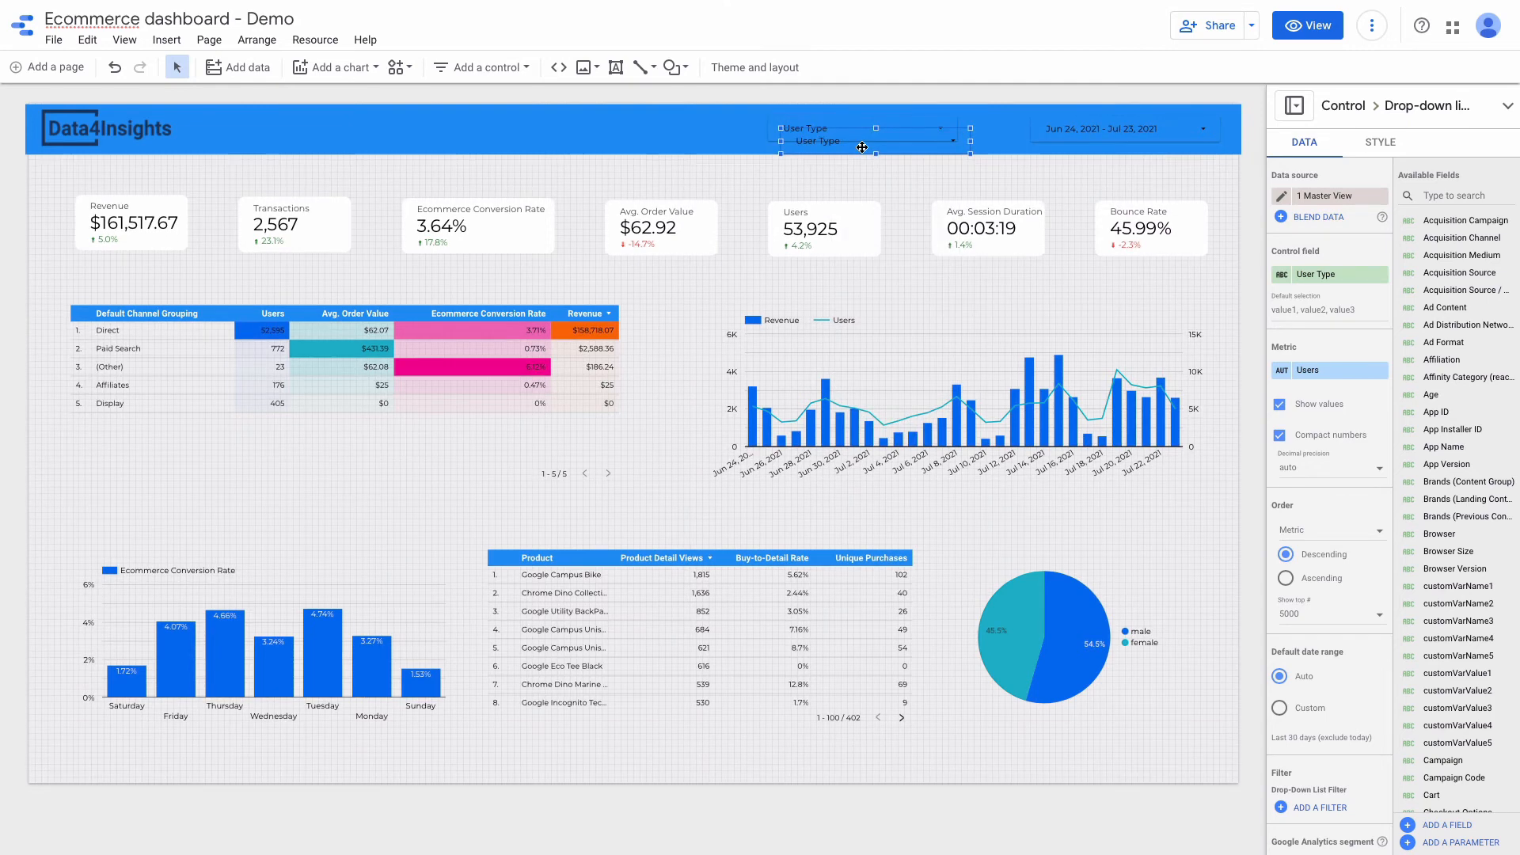
left_click_drag(861, 146, 643, 135)
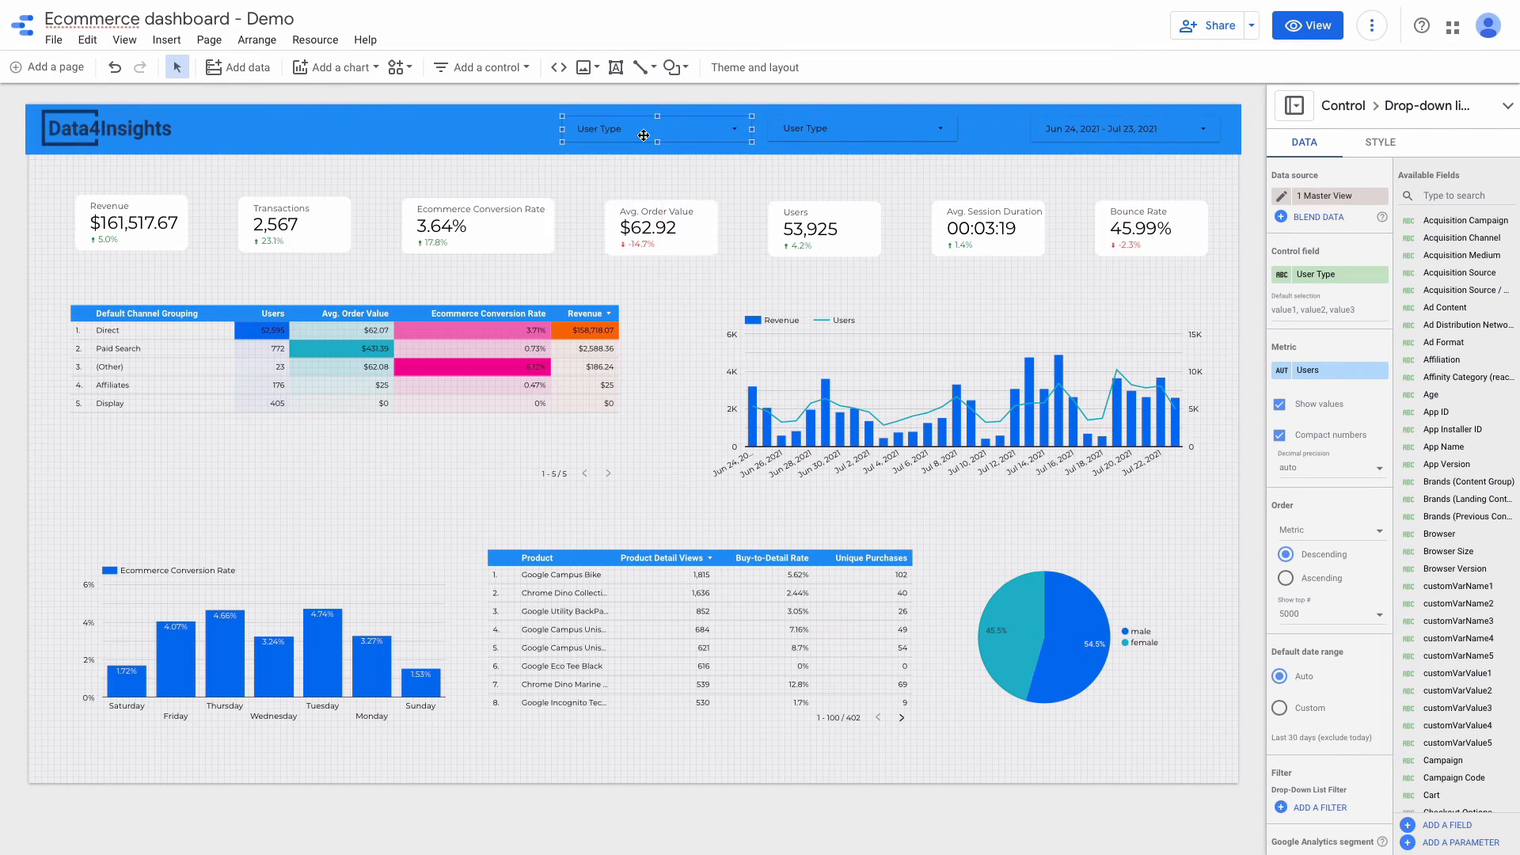
left_click(1330, 273)
type("devi")
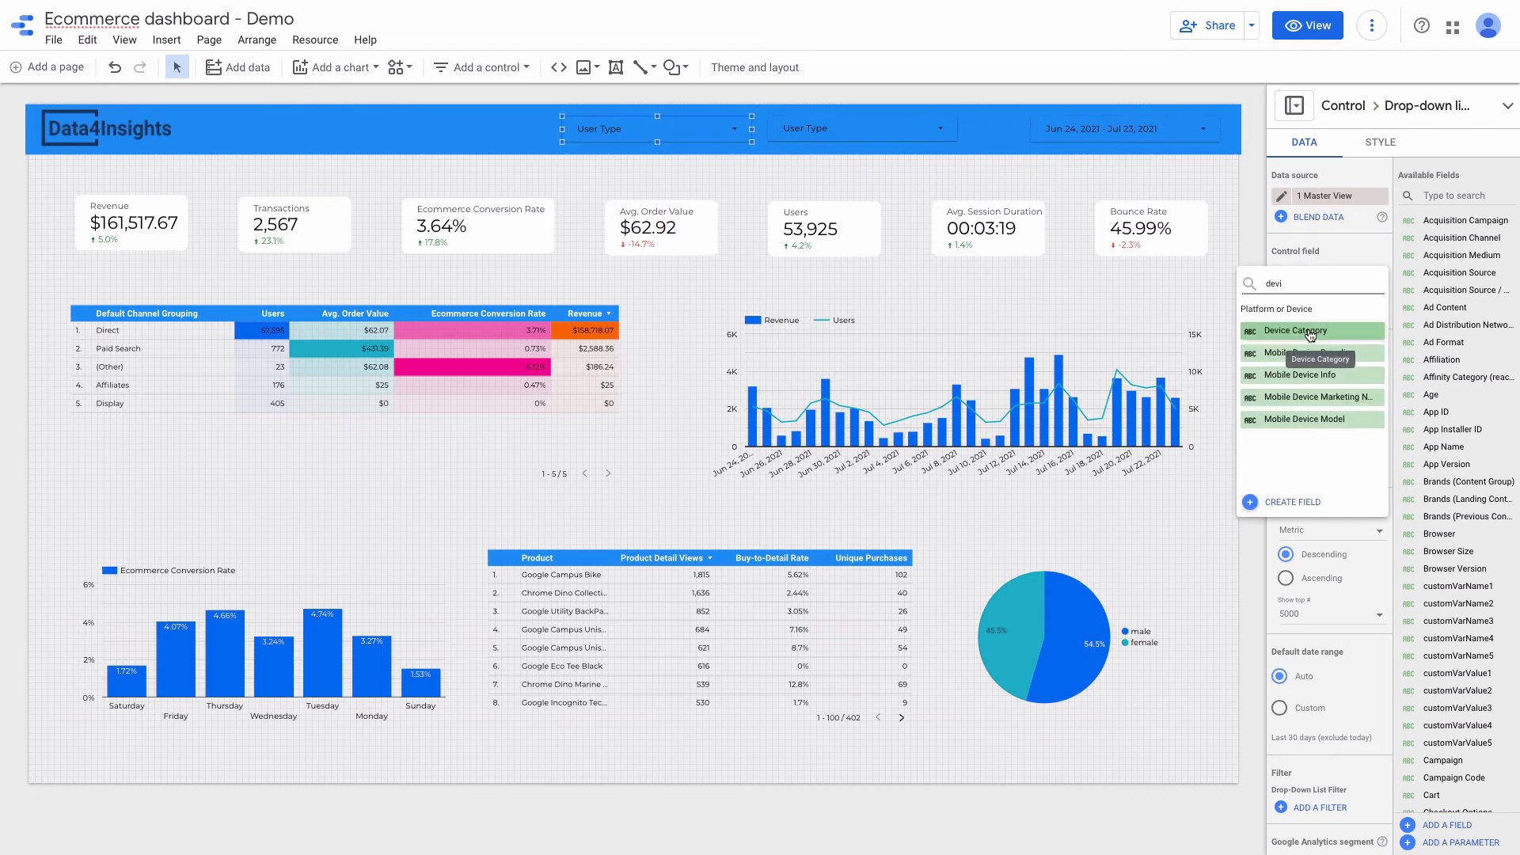
left_click(1310, 333)
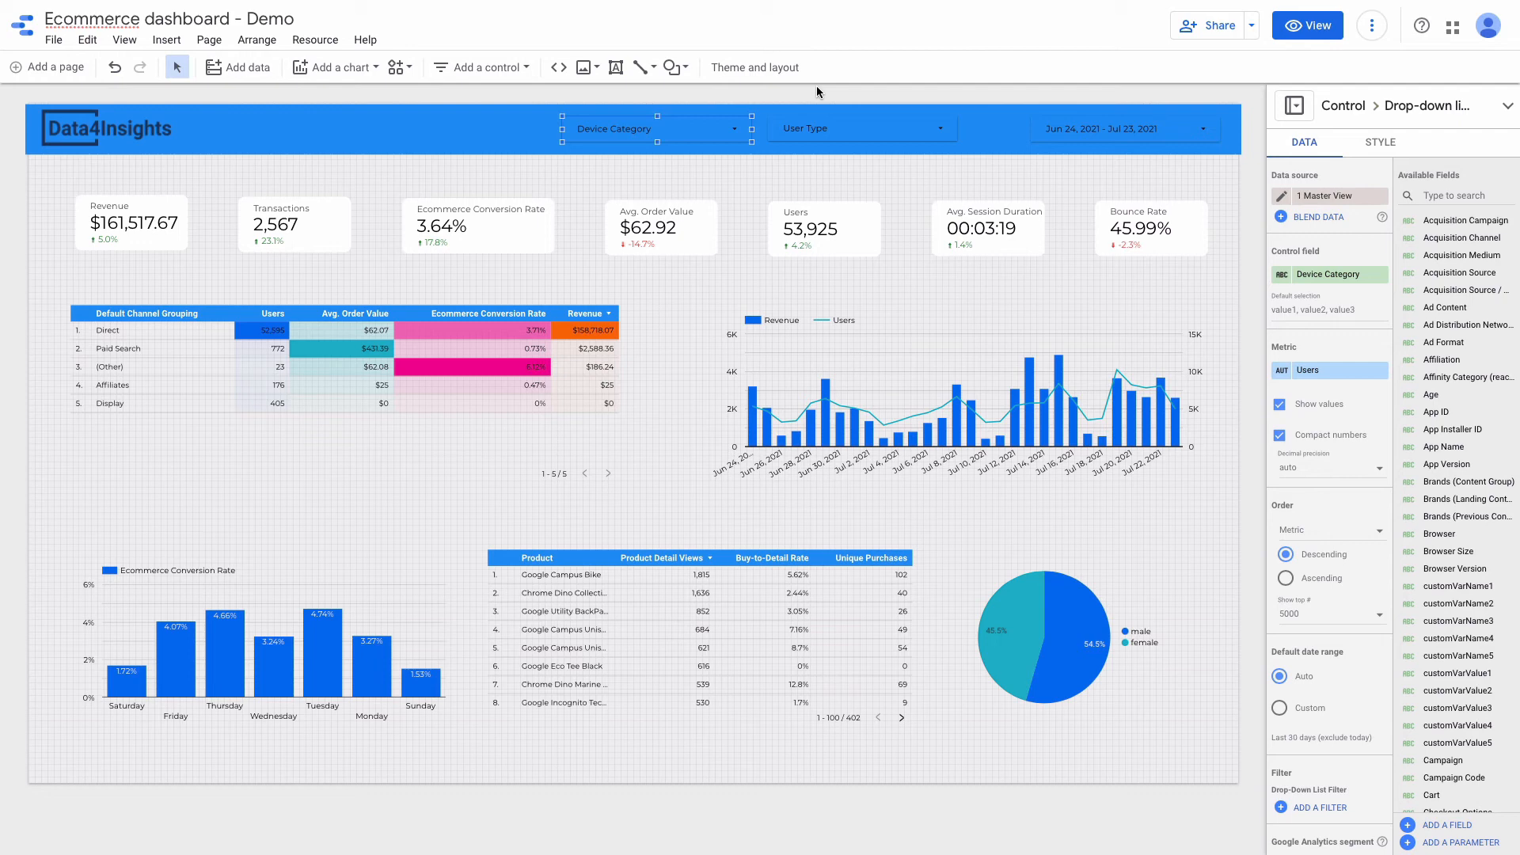
Add a bullet chart in the header beside the logo and reduce its height to fit within the banner.
left_click(353, 68)
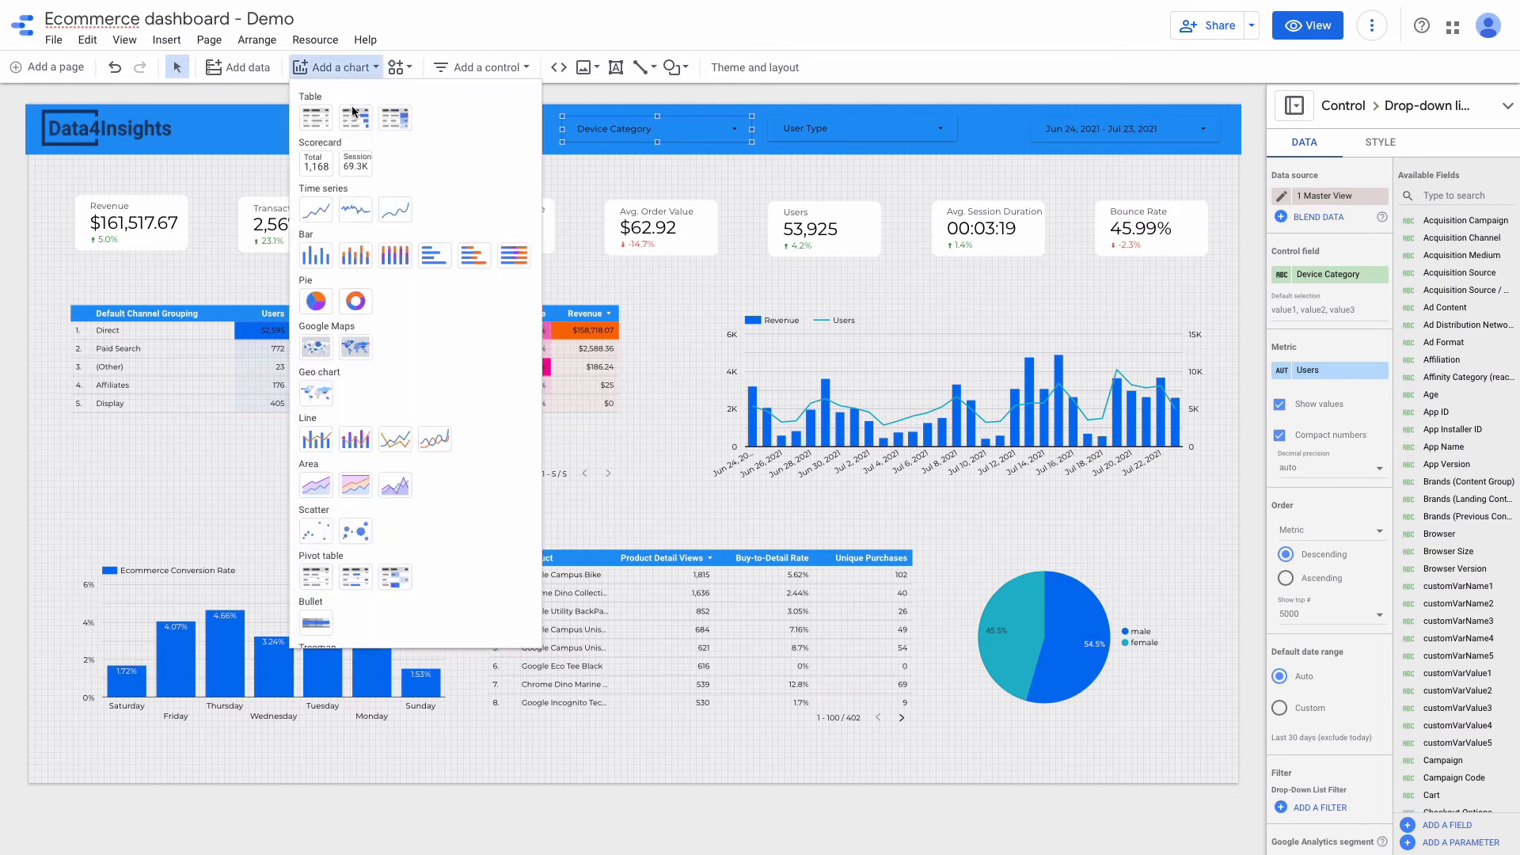
left_click(316, 623)
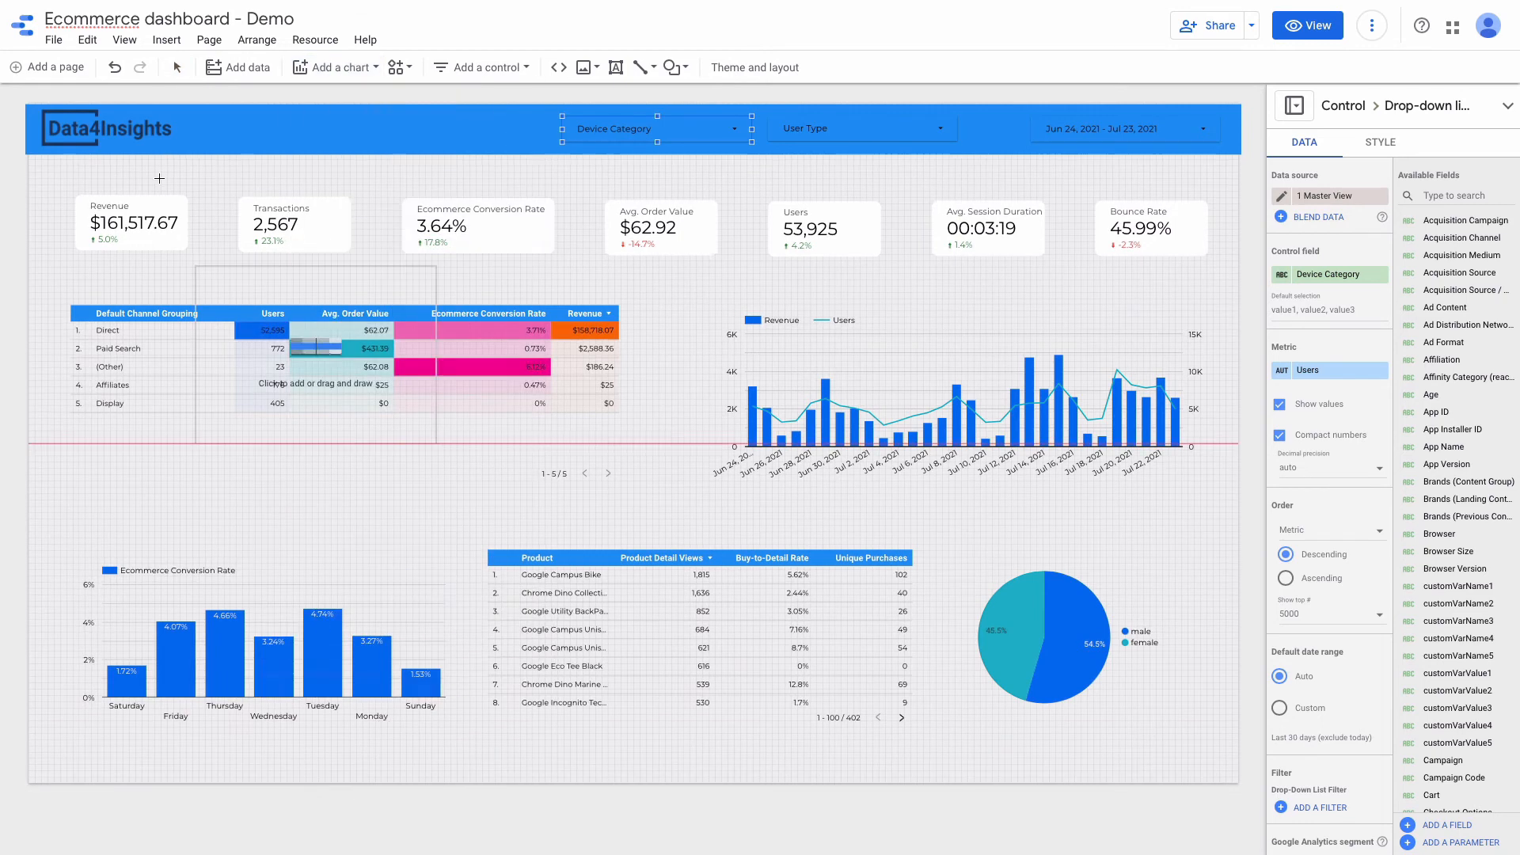
left_click(239, 106)
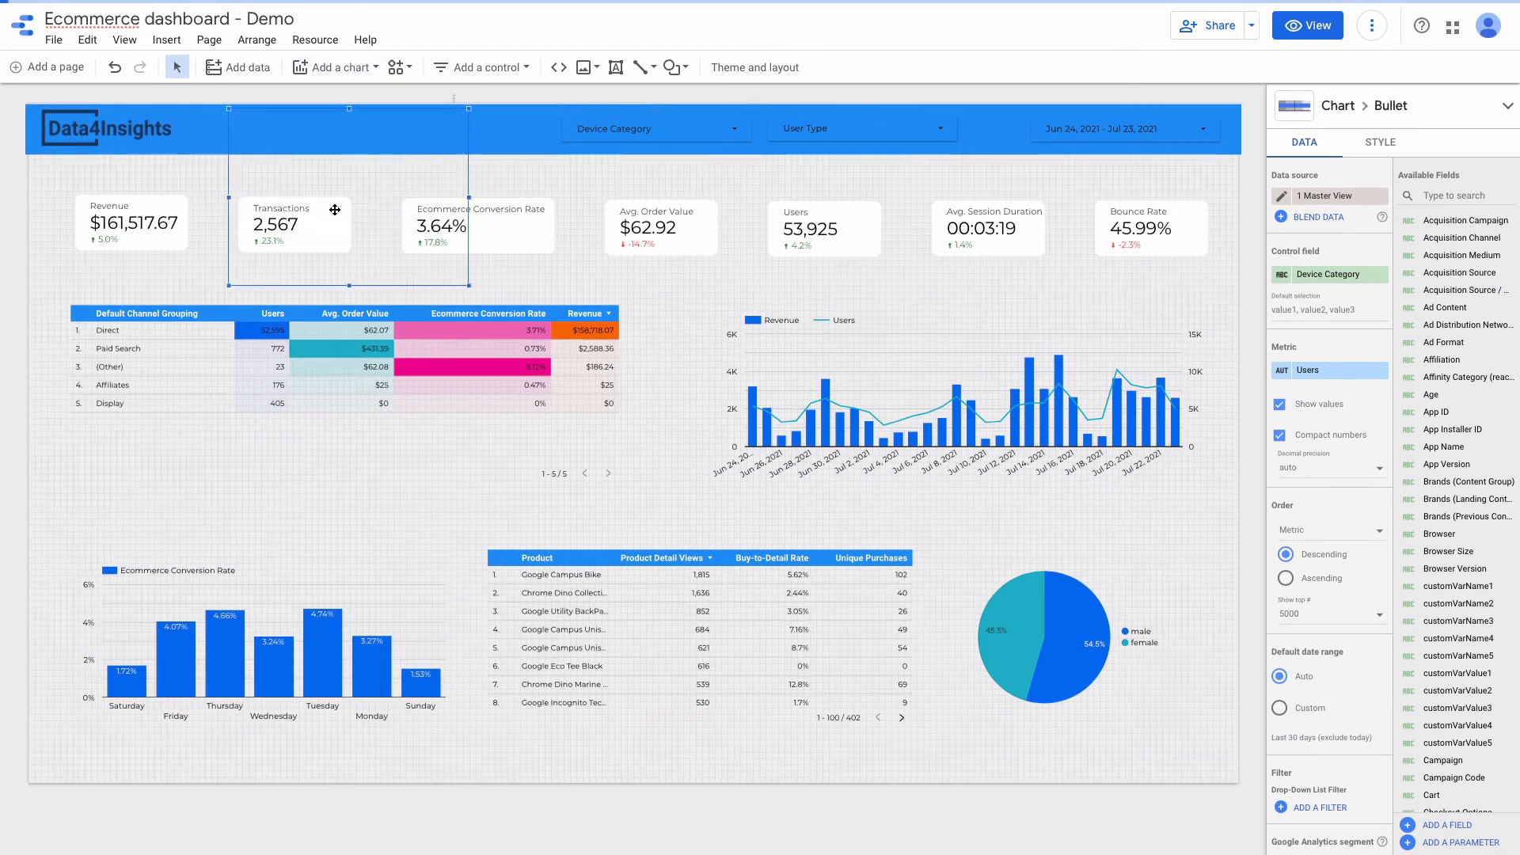
left_click_drag(348, 285, 349, 148)
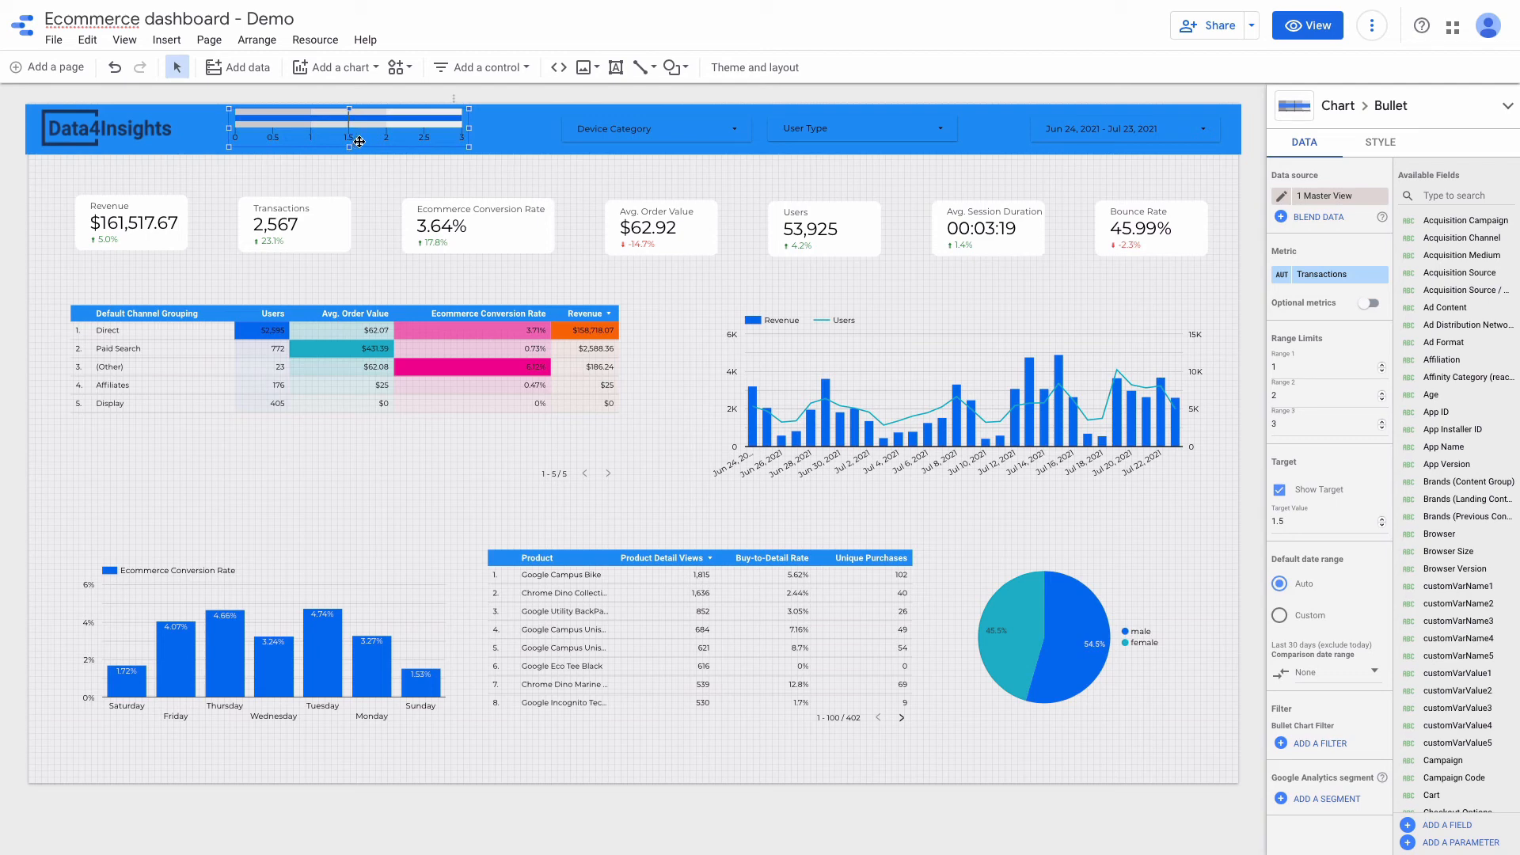
Set the bullet chart's target value to 170000 and its Range 3 limit to 200000.
left_click(1296, 369)
left_click(1294, 412)
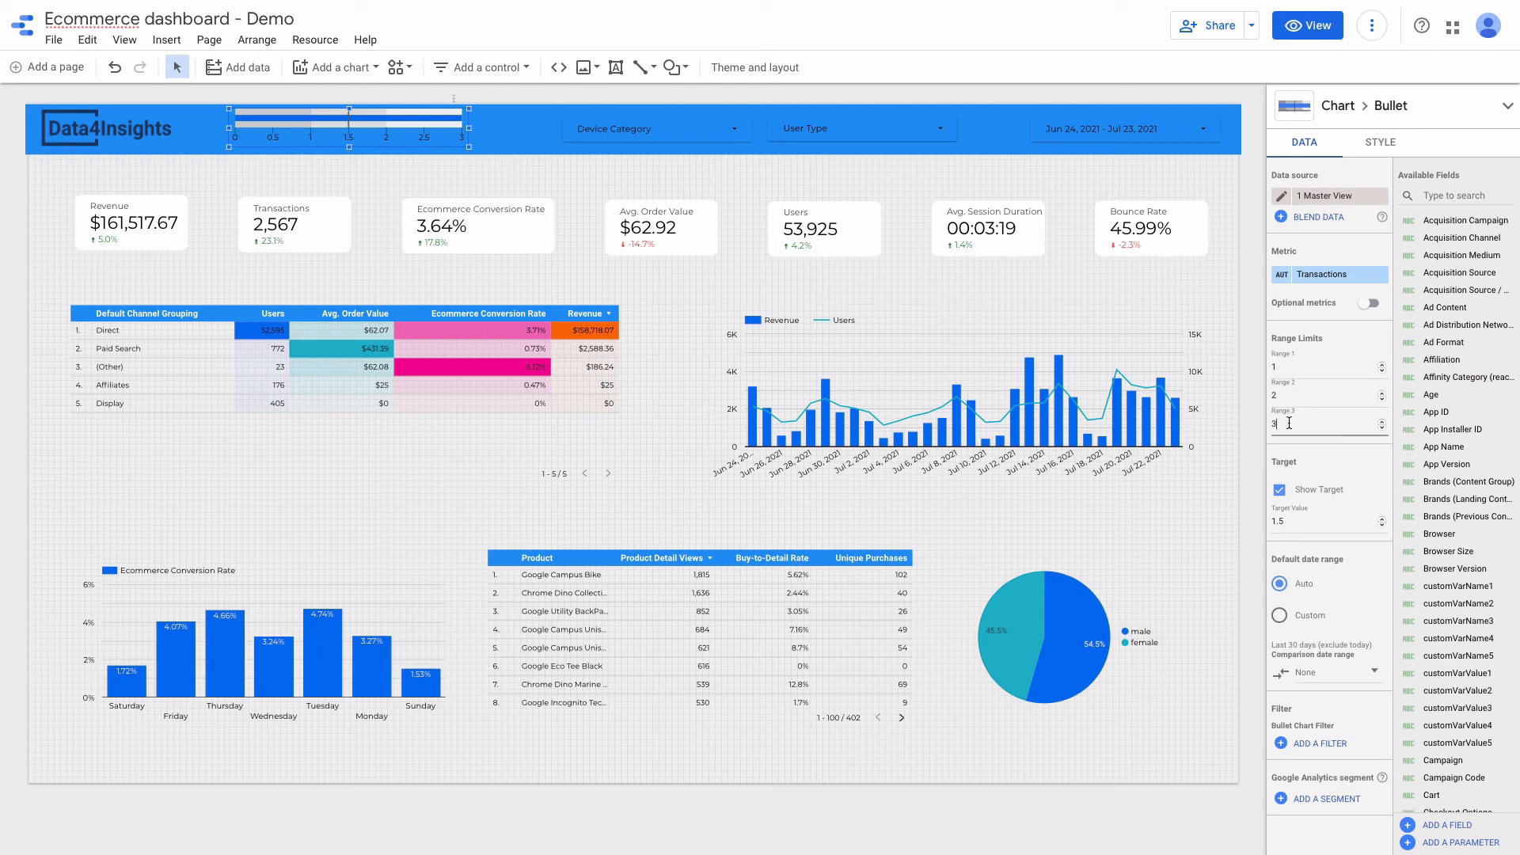
left_click(1289, 520)
left_click_drag(1289, 519, 1266, 521)
type("170000")
left_click(1284, 423)
type("200000")
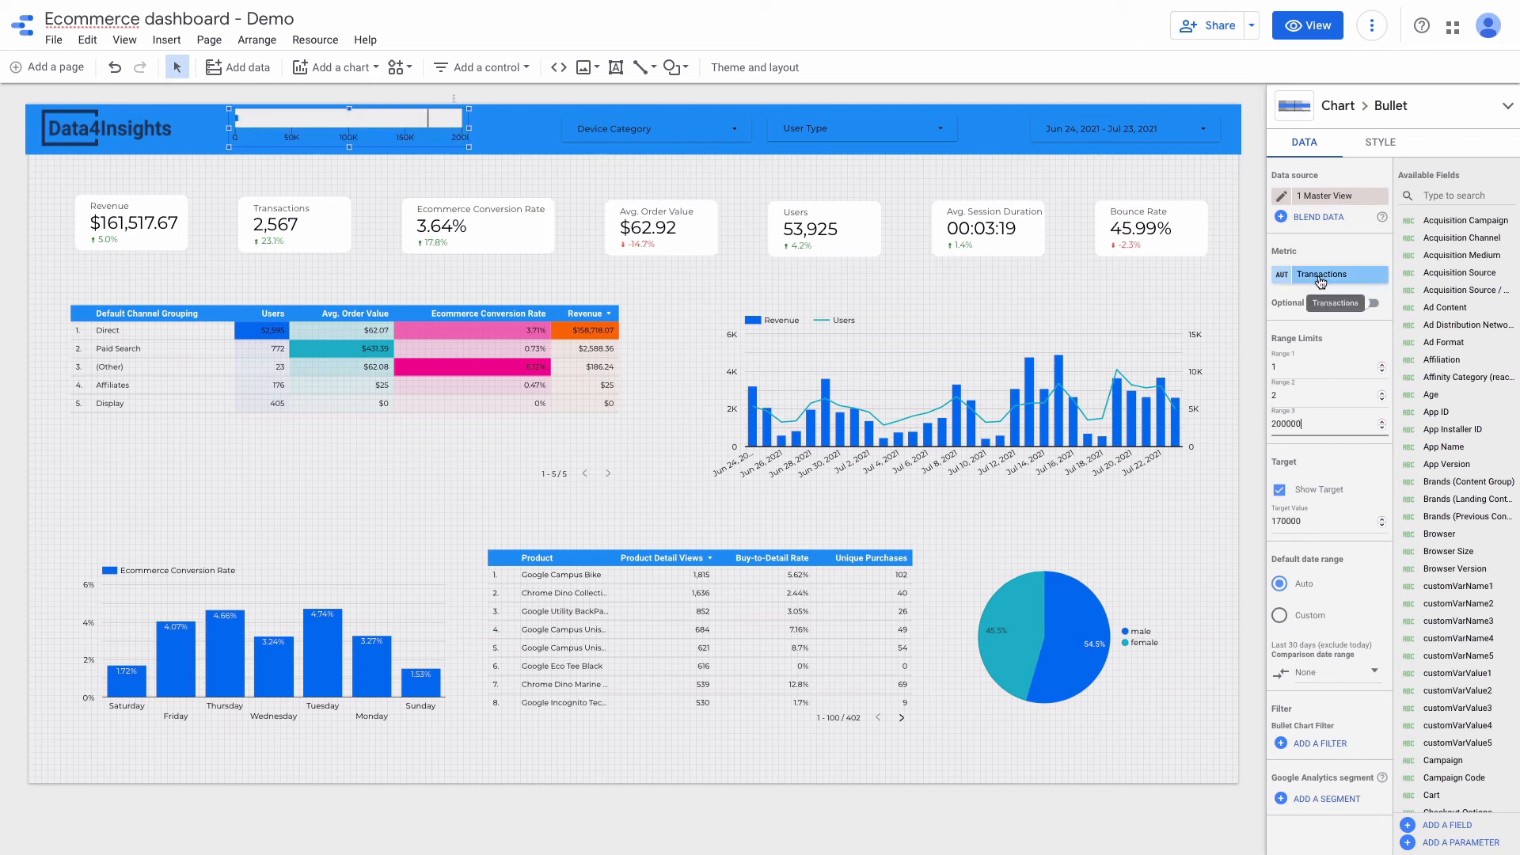
Change the bullet chart's metric to Revenue.
left_click(1320, 275)
type("re")
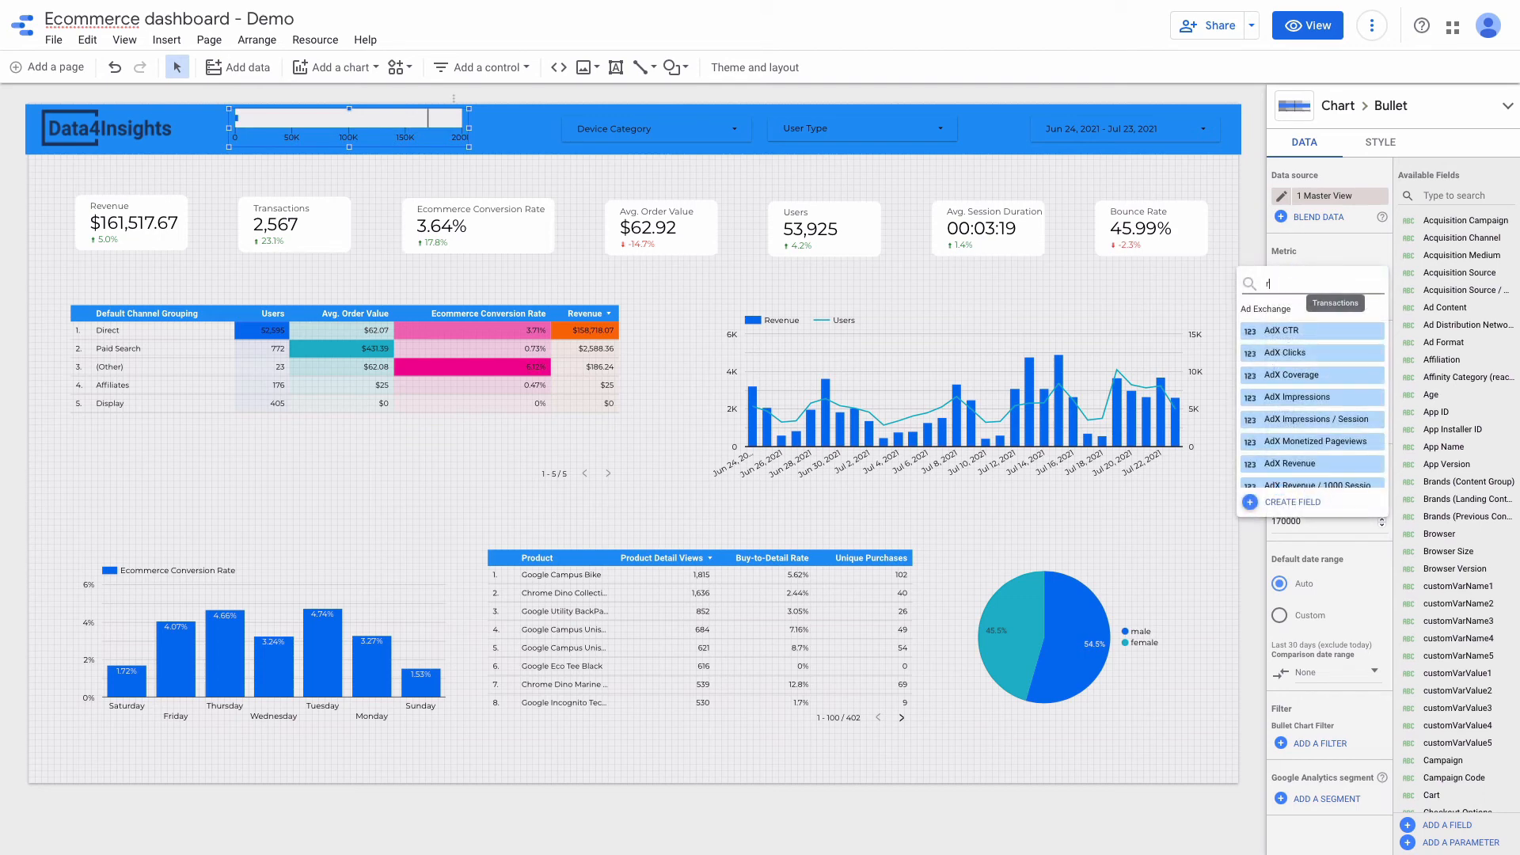
type("v")
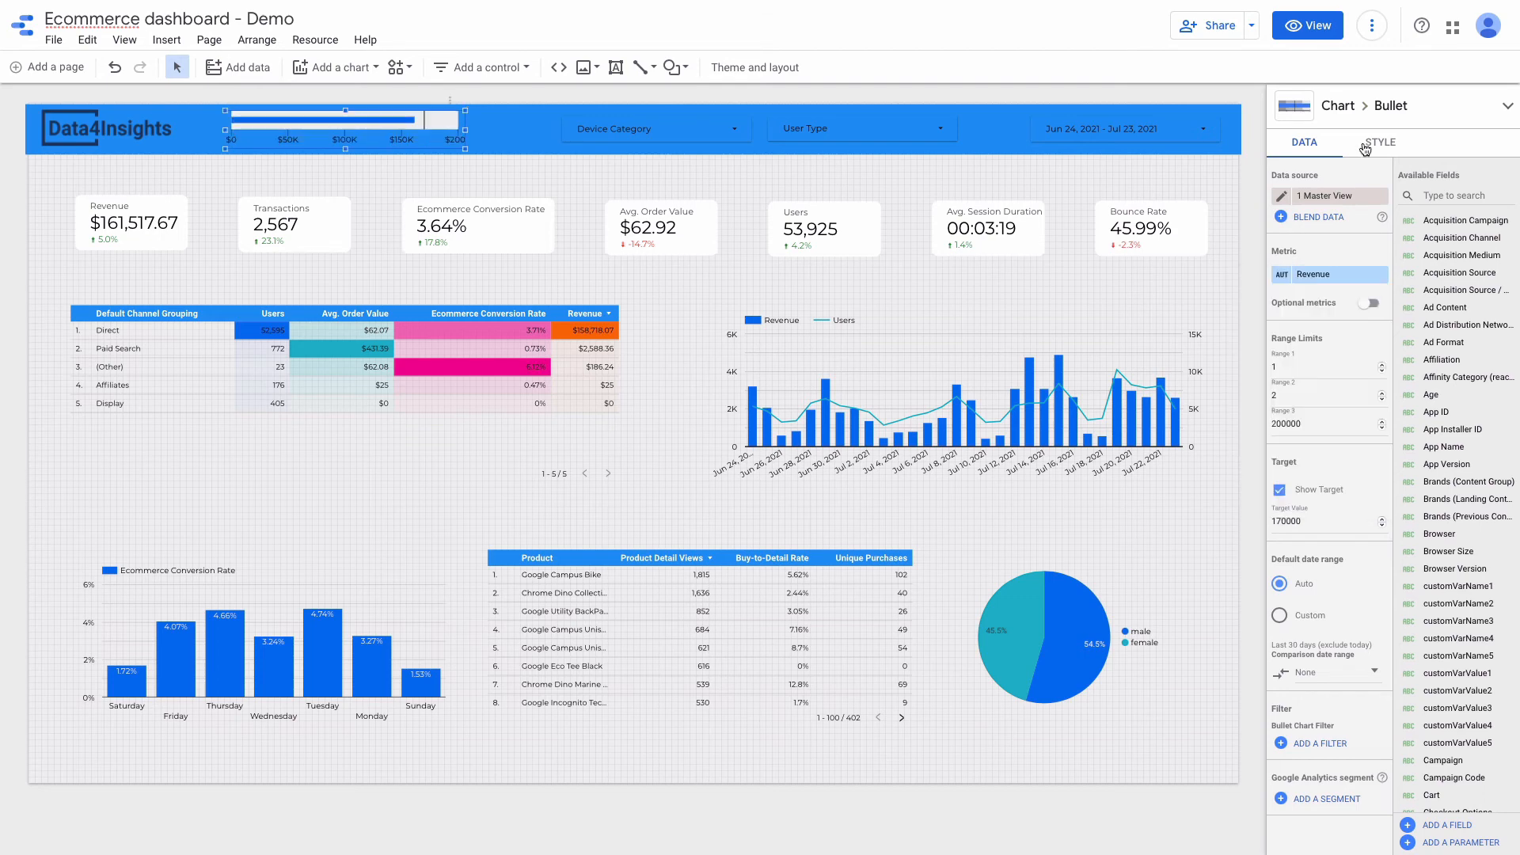
Change the bullet chart's value bar color to red.
left_click(1365, 146)
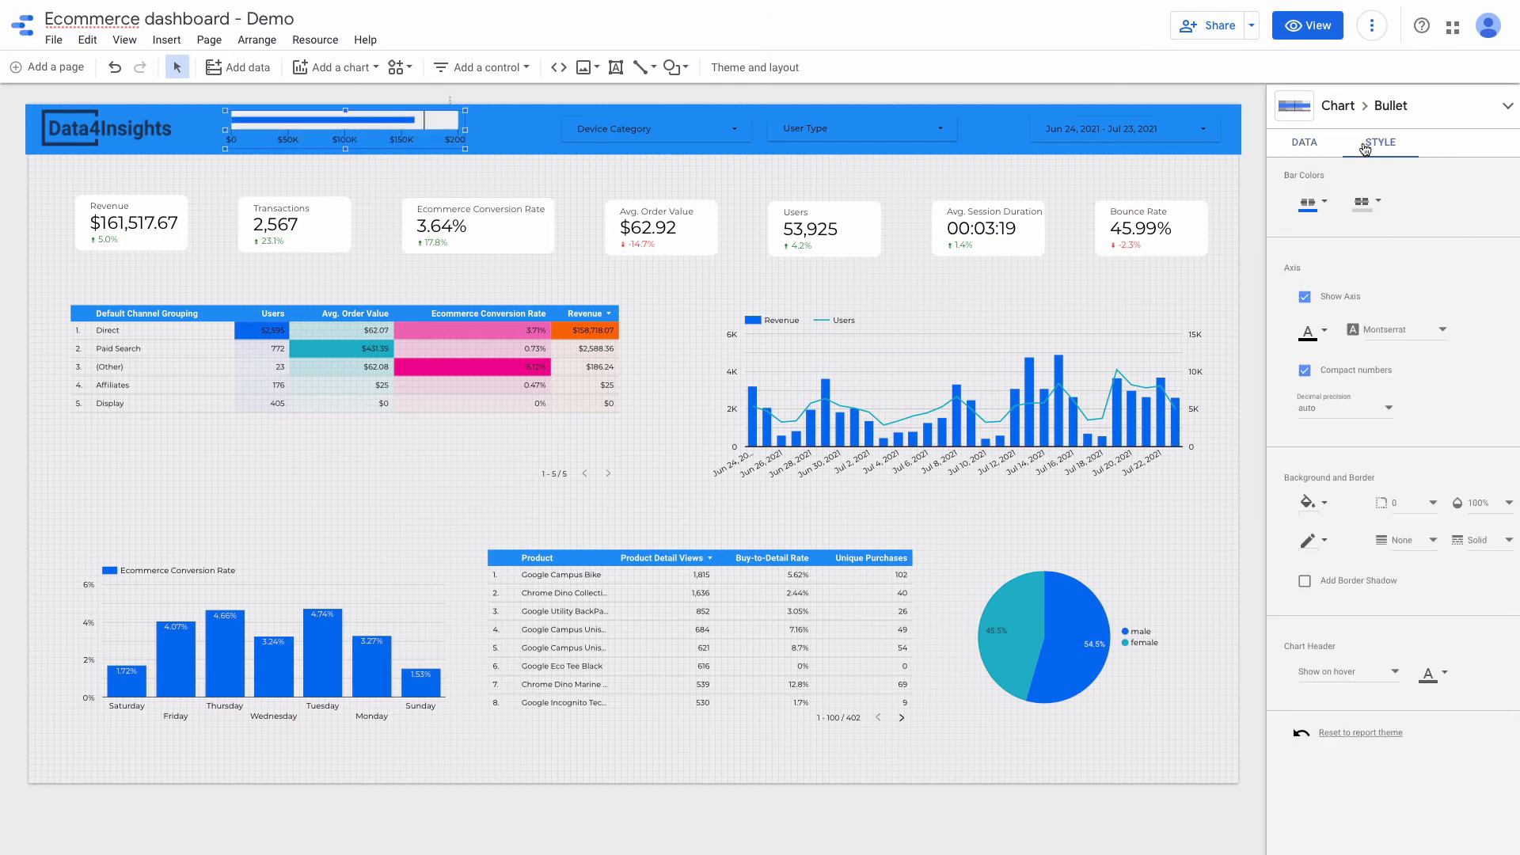
left_click(1324, 204)
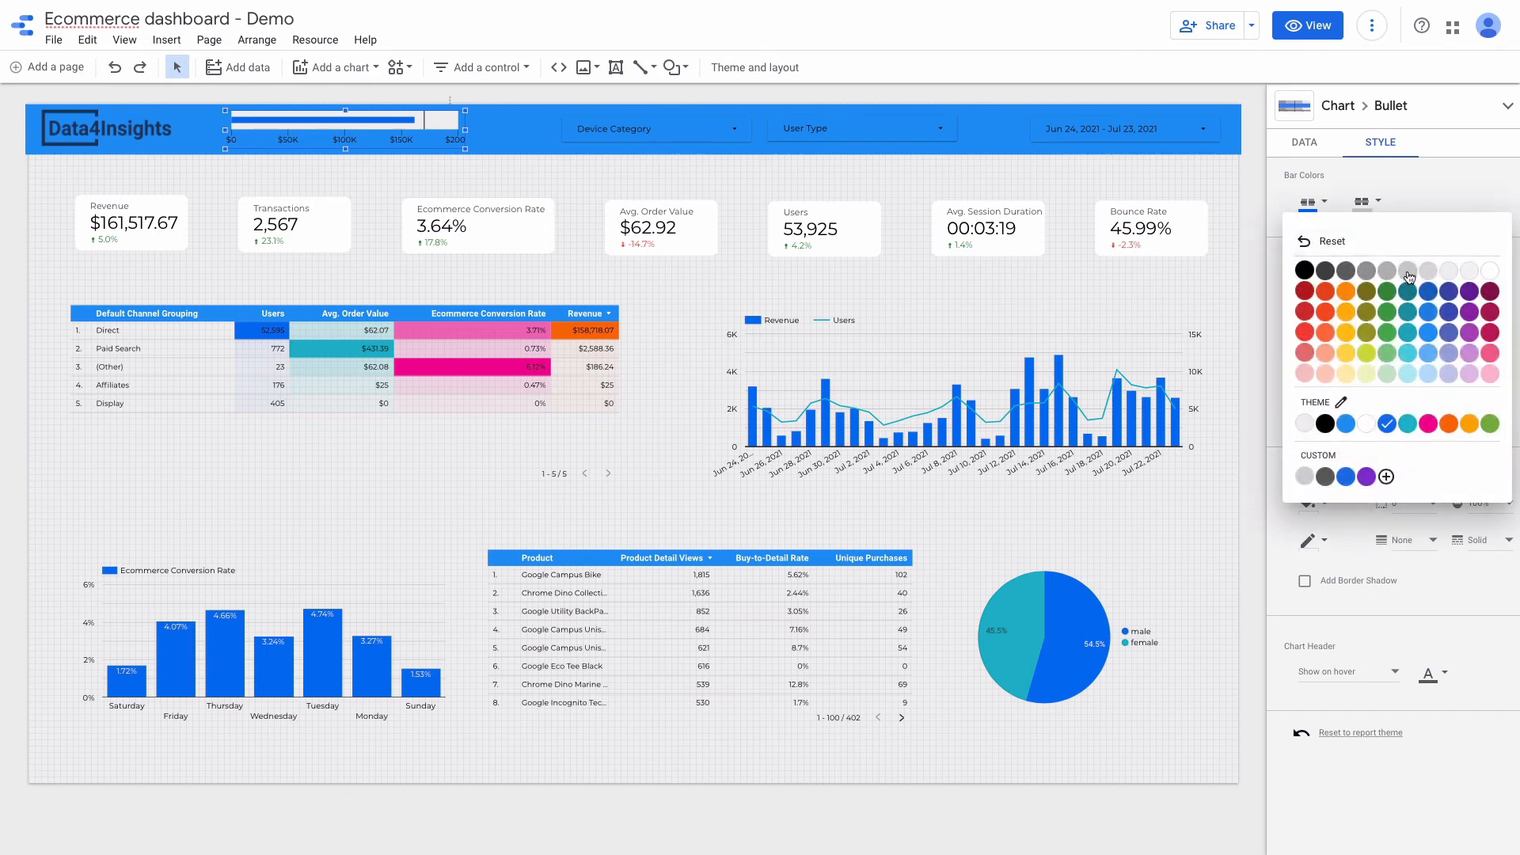
left_click(1305, 334)
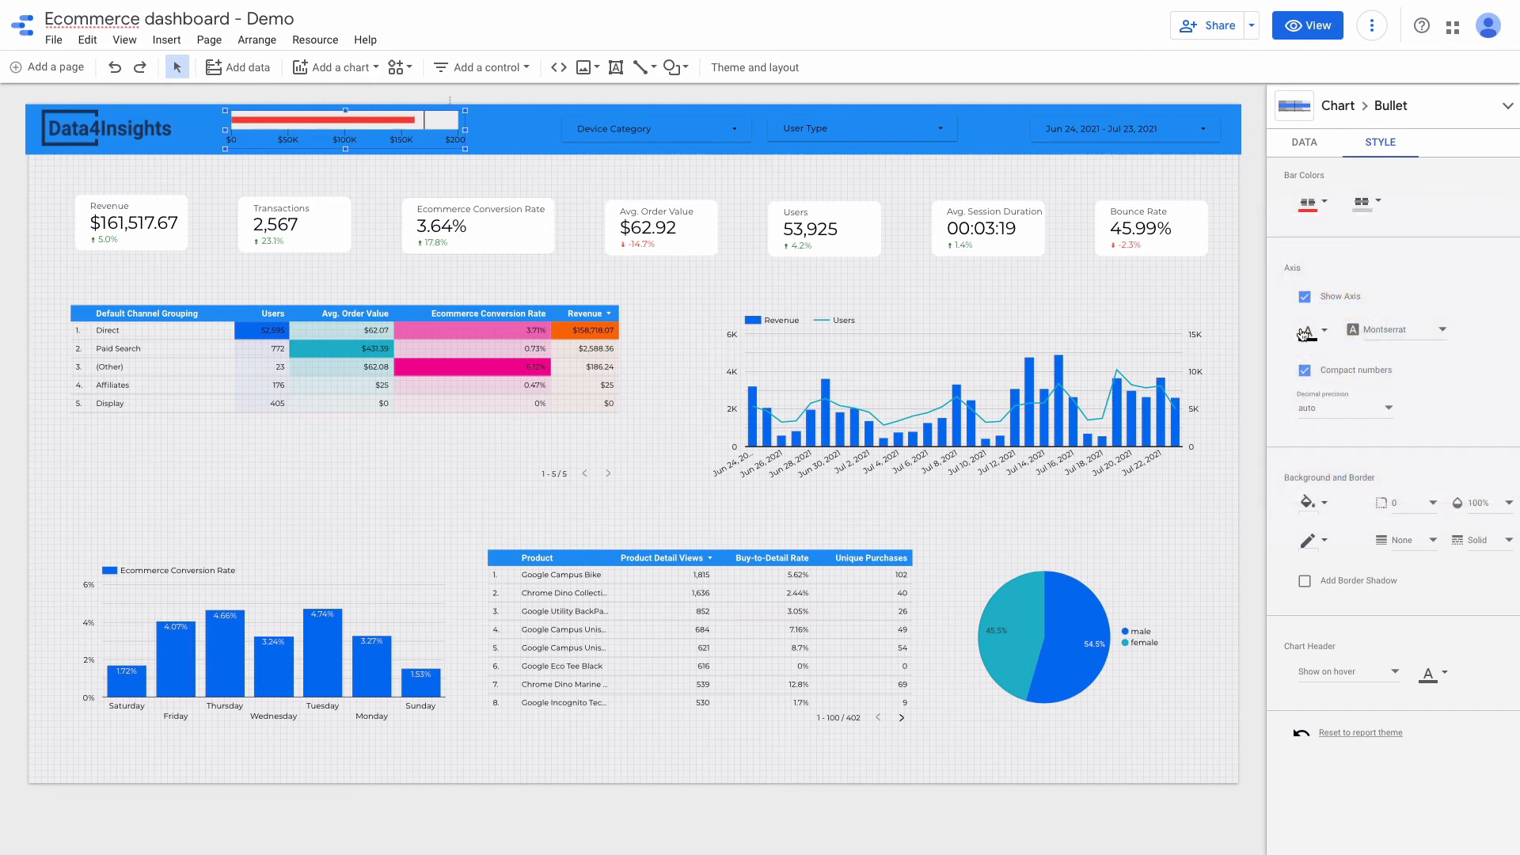
Give the bullet chart a white background with a corner radius of 10.
left_click(1325, 505)
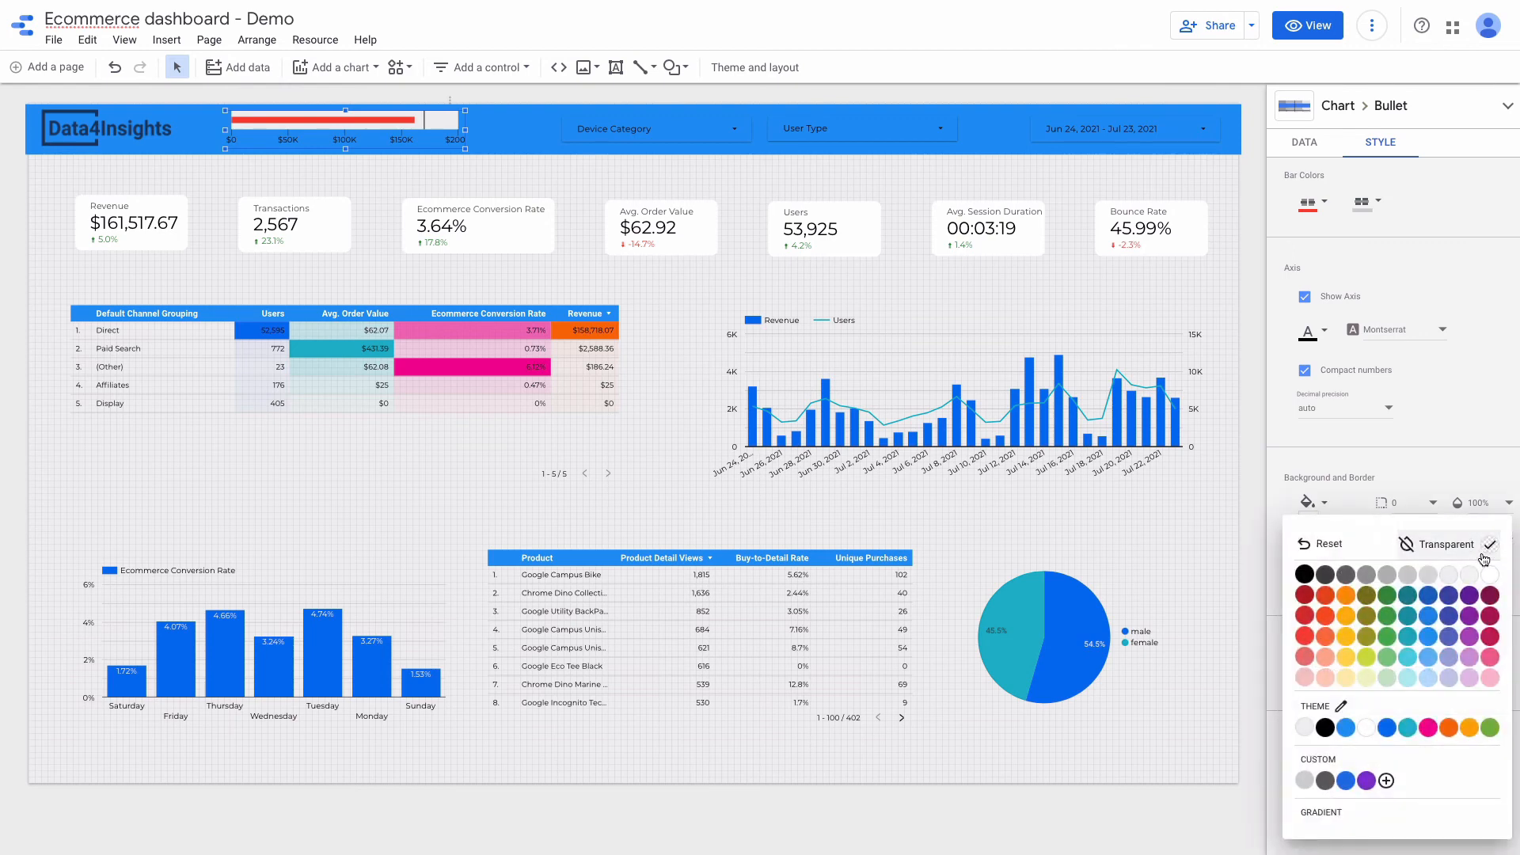
left_click(1494, 582)
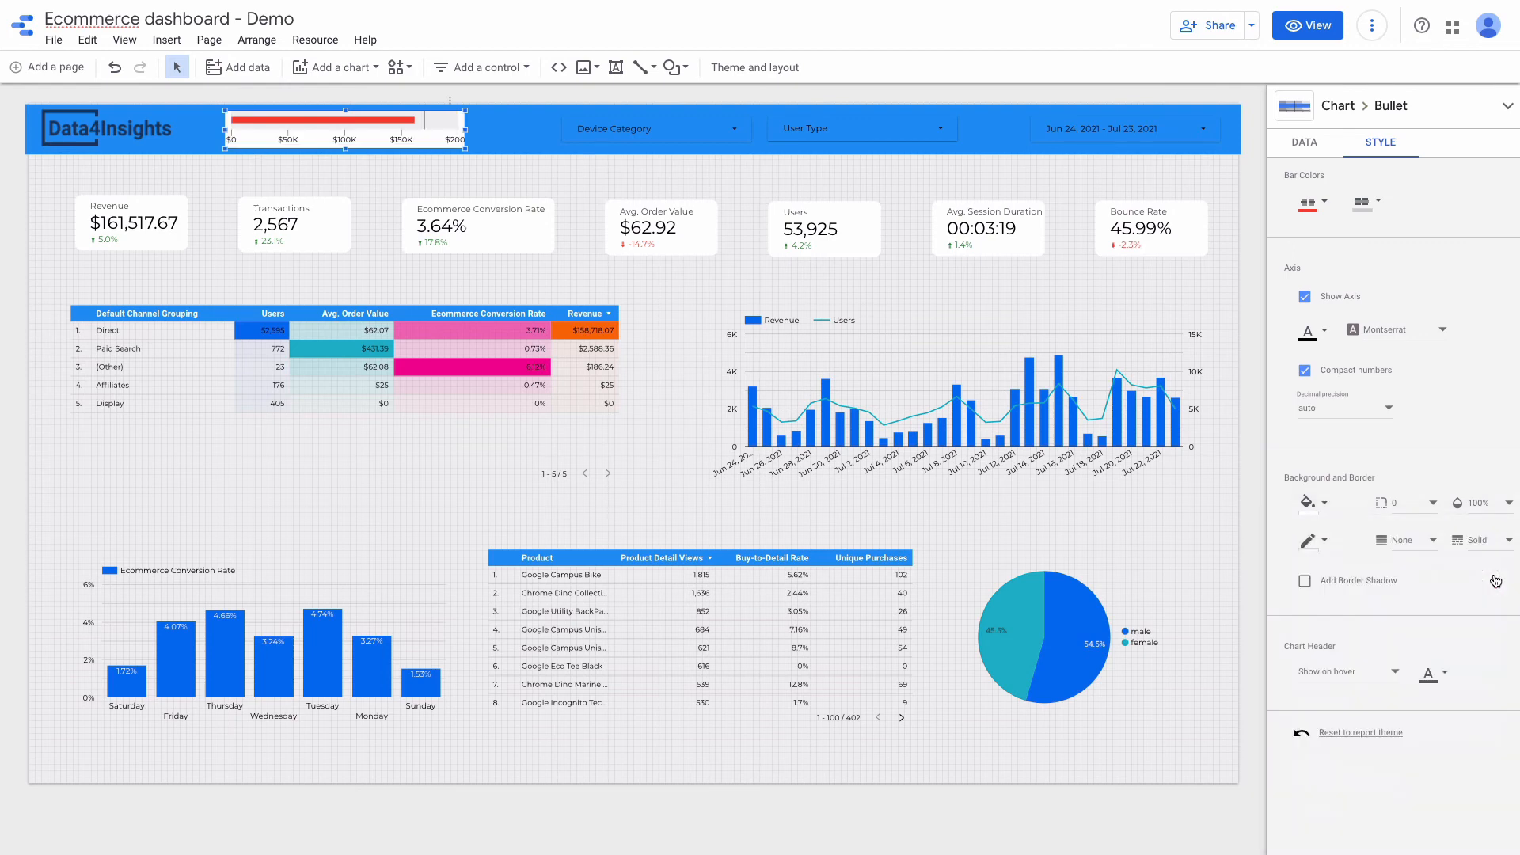
left_click(1398, 504)
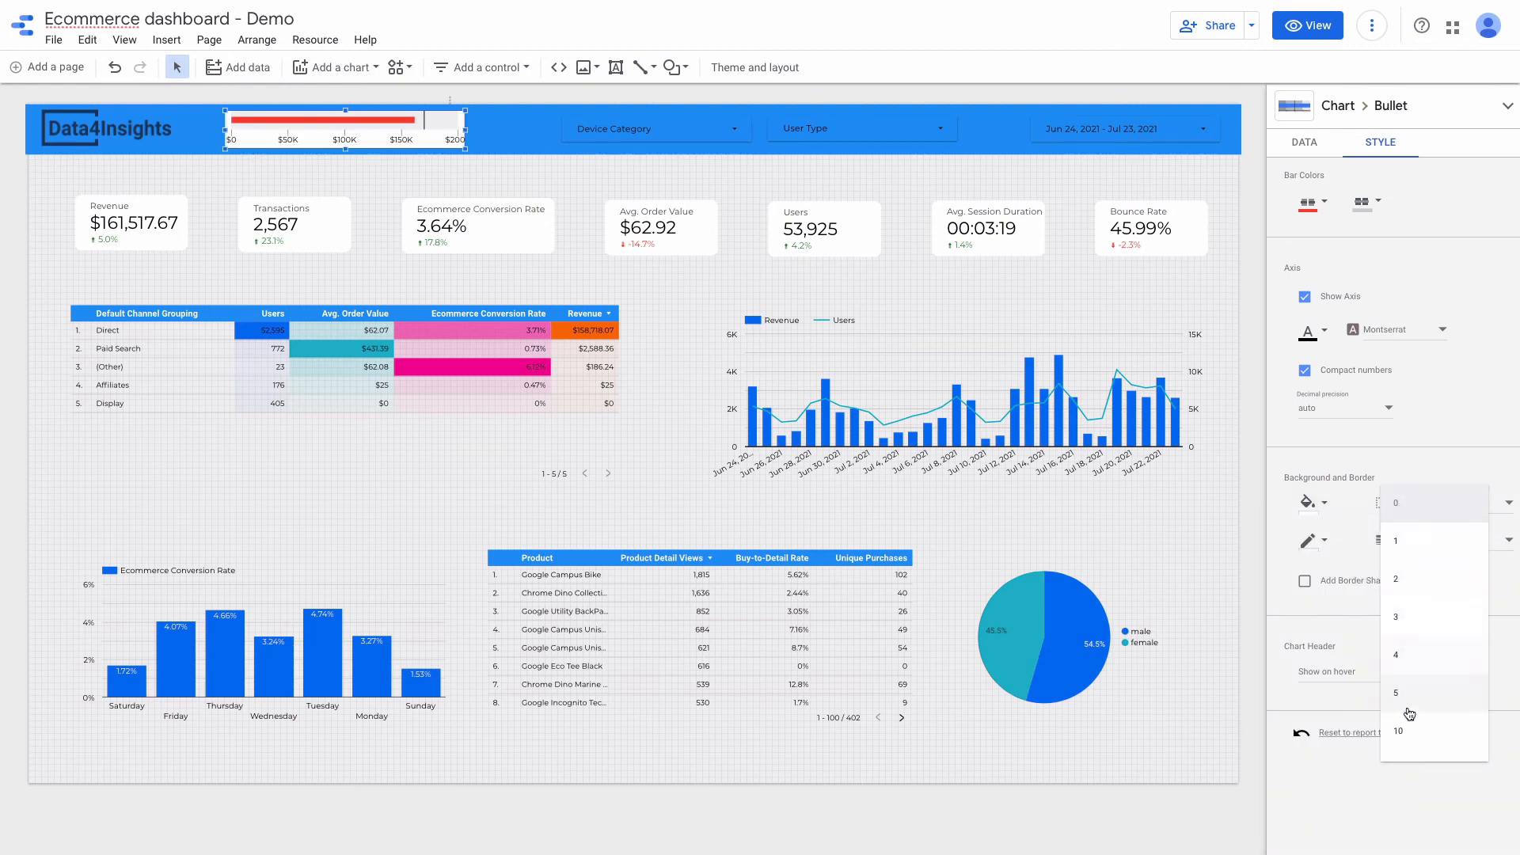
left_click(1400, 730)
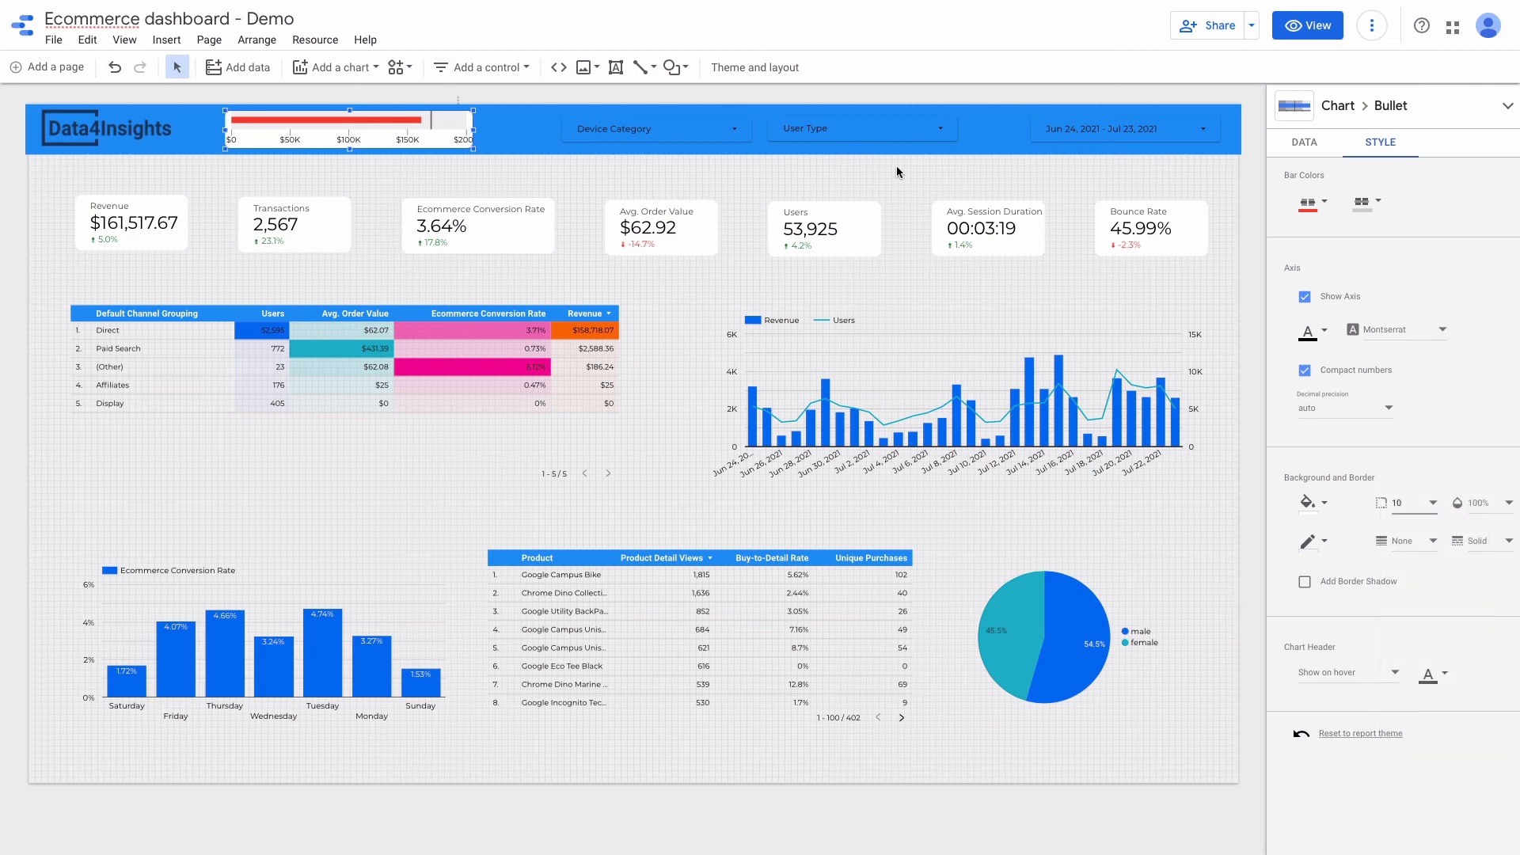
Select all list controls on the page and give the Device Category and User Type filters a white background.
left_click(700, 132)
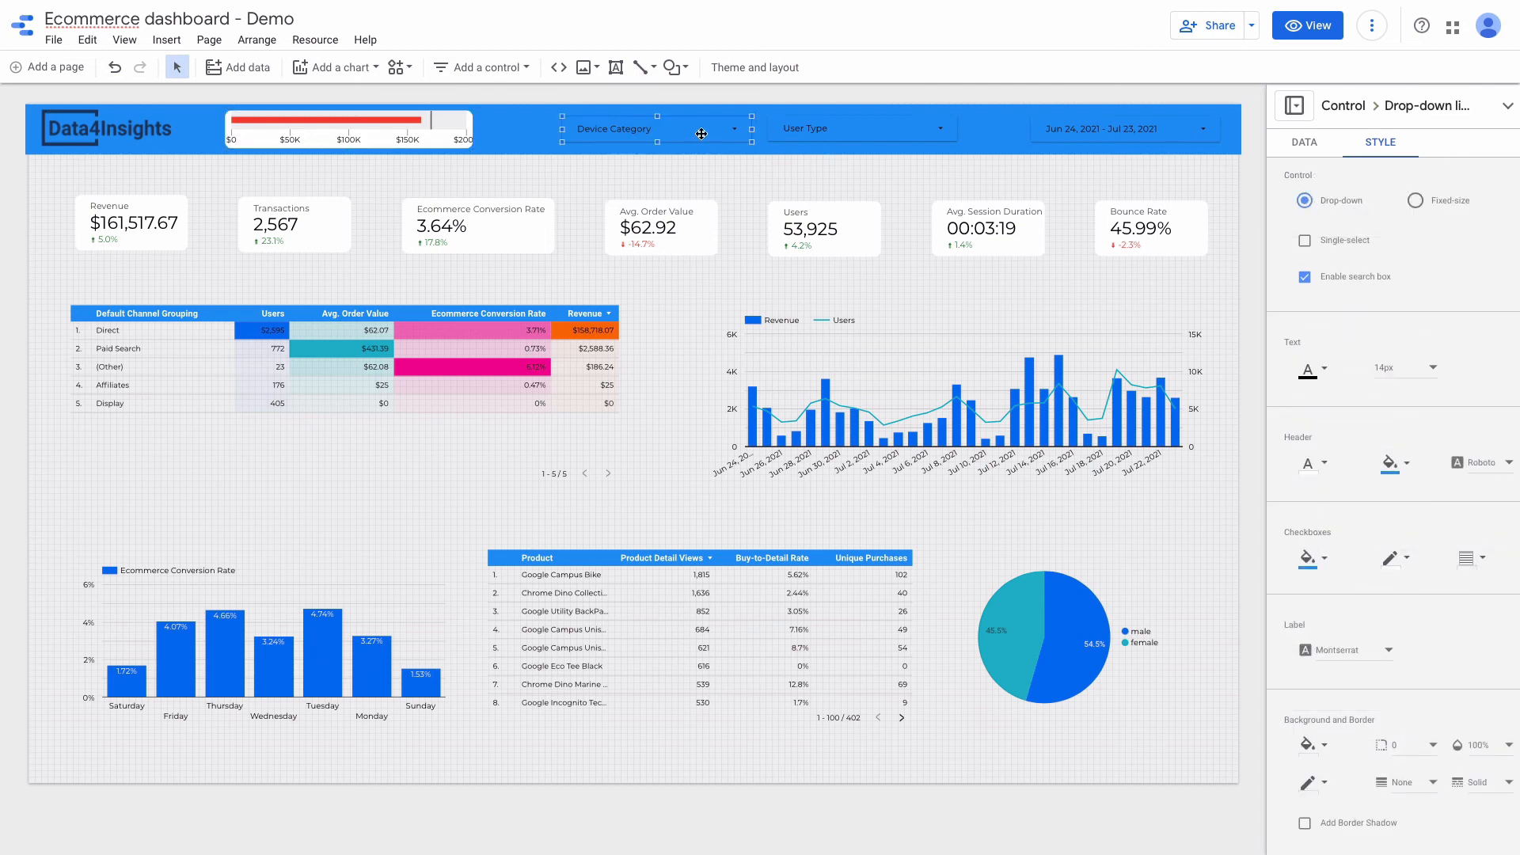
right_click(701, 134)
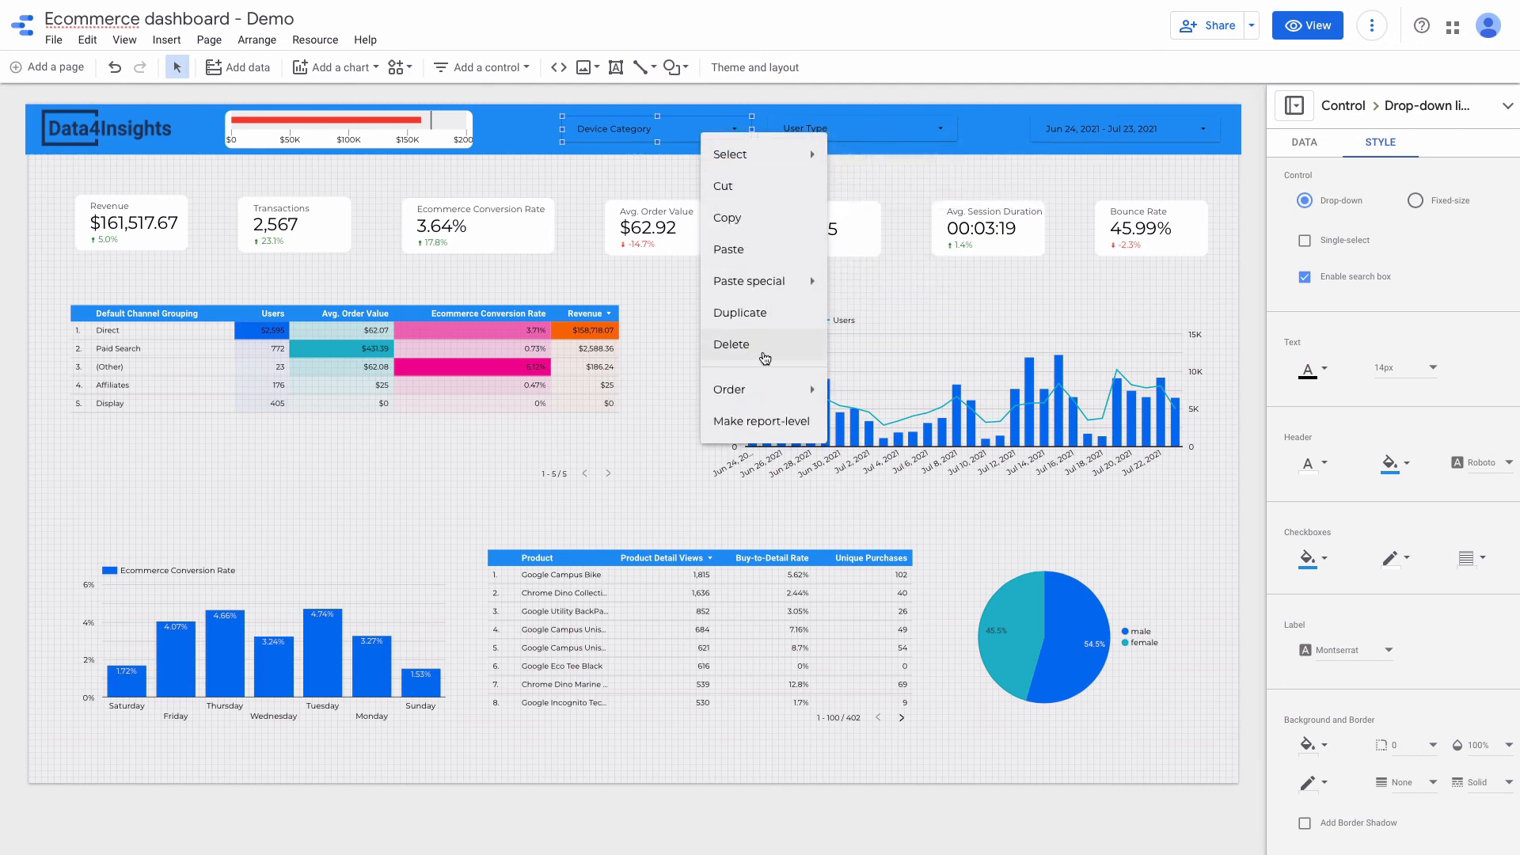
mouse_move(781, 145)
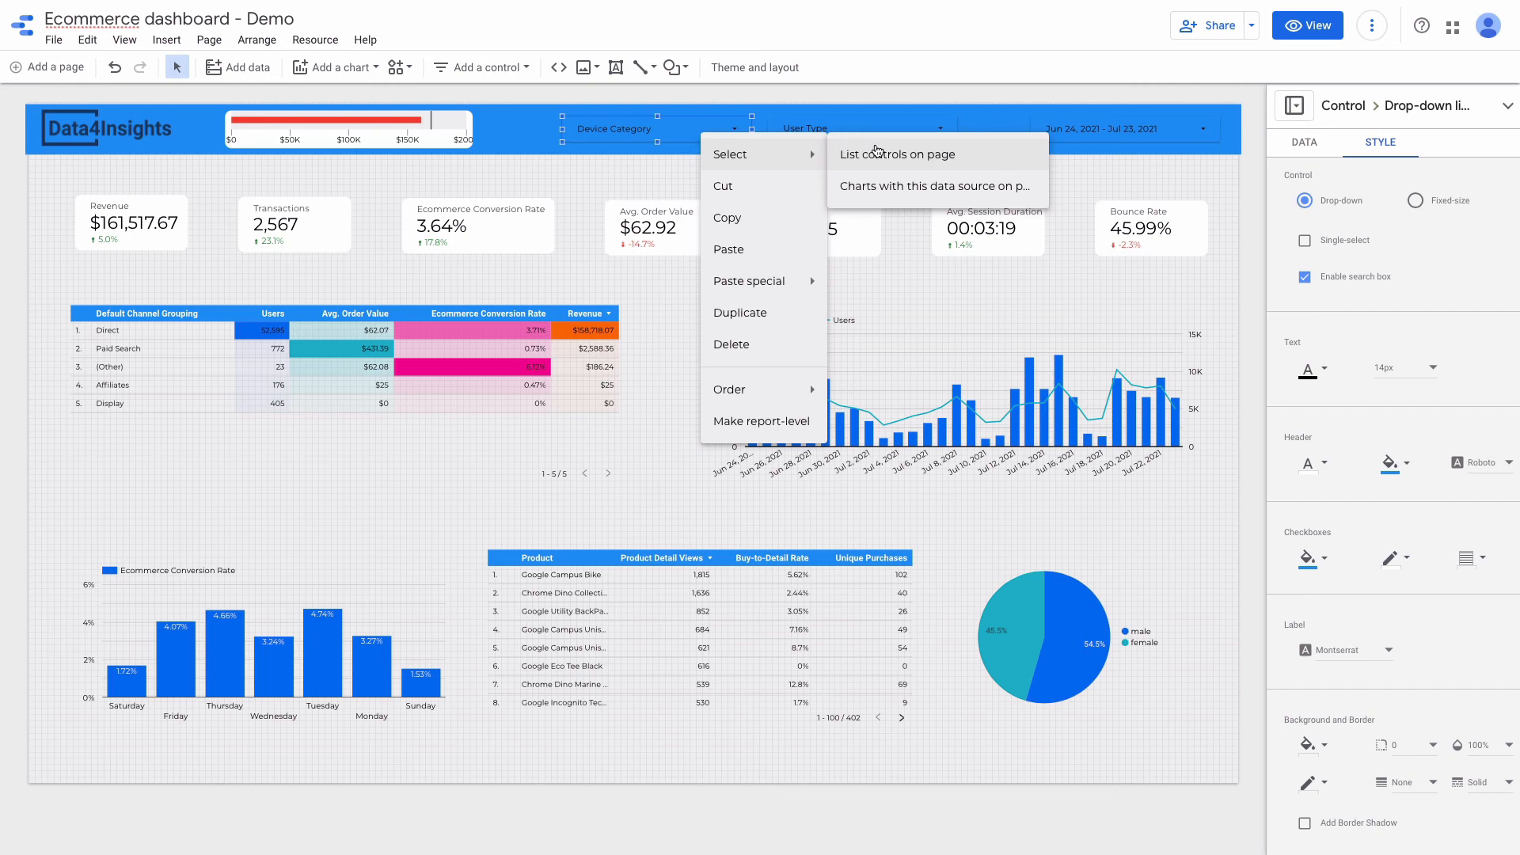
left_click(877, 152)
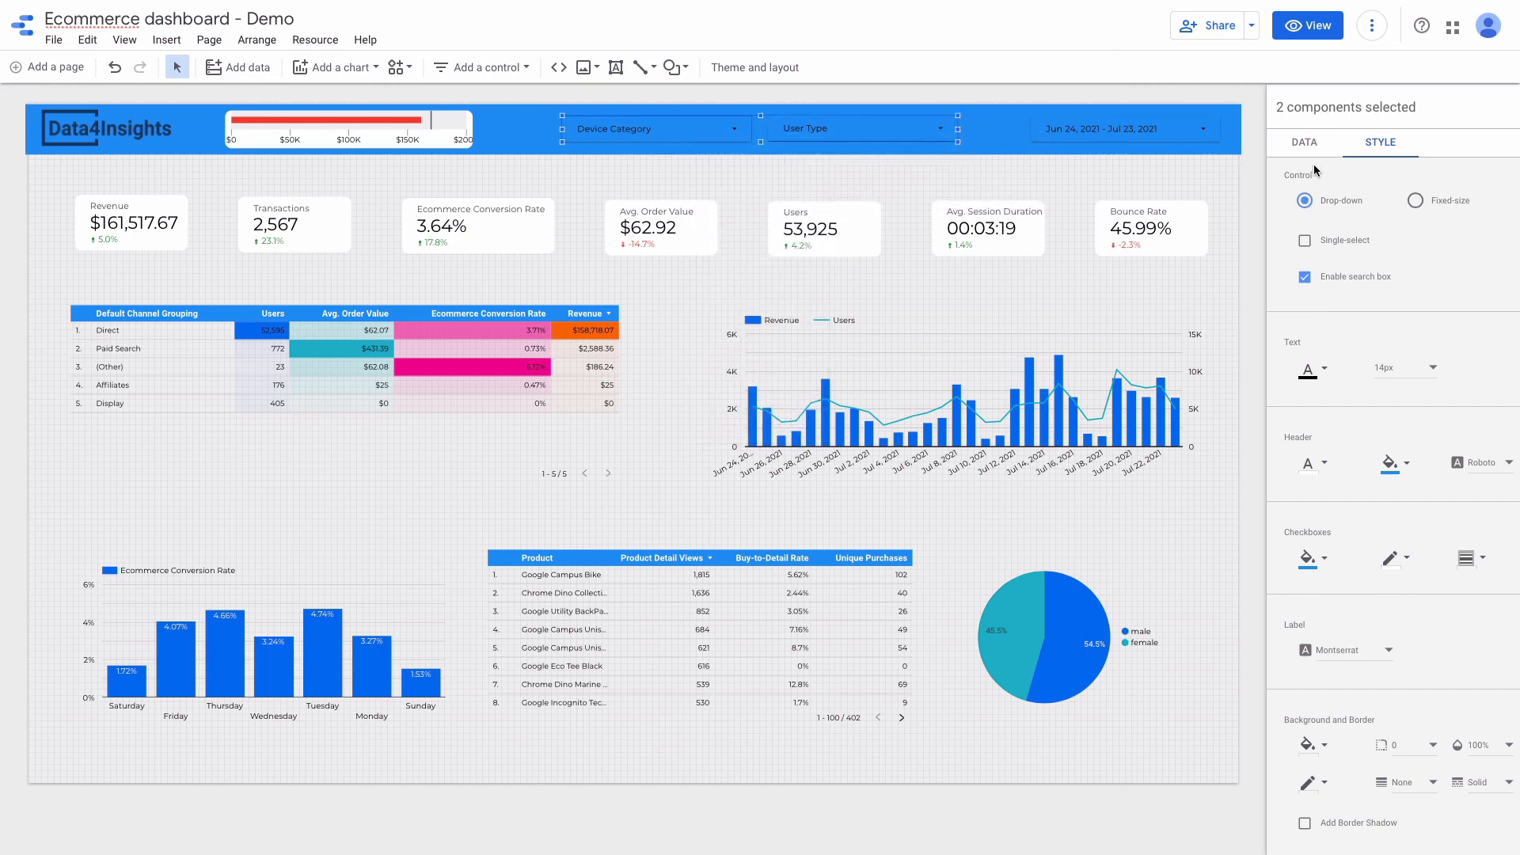
left_click(1326, 754)
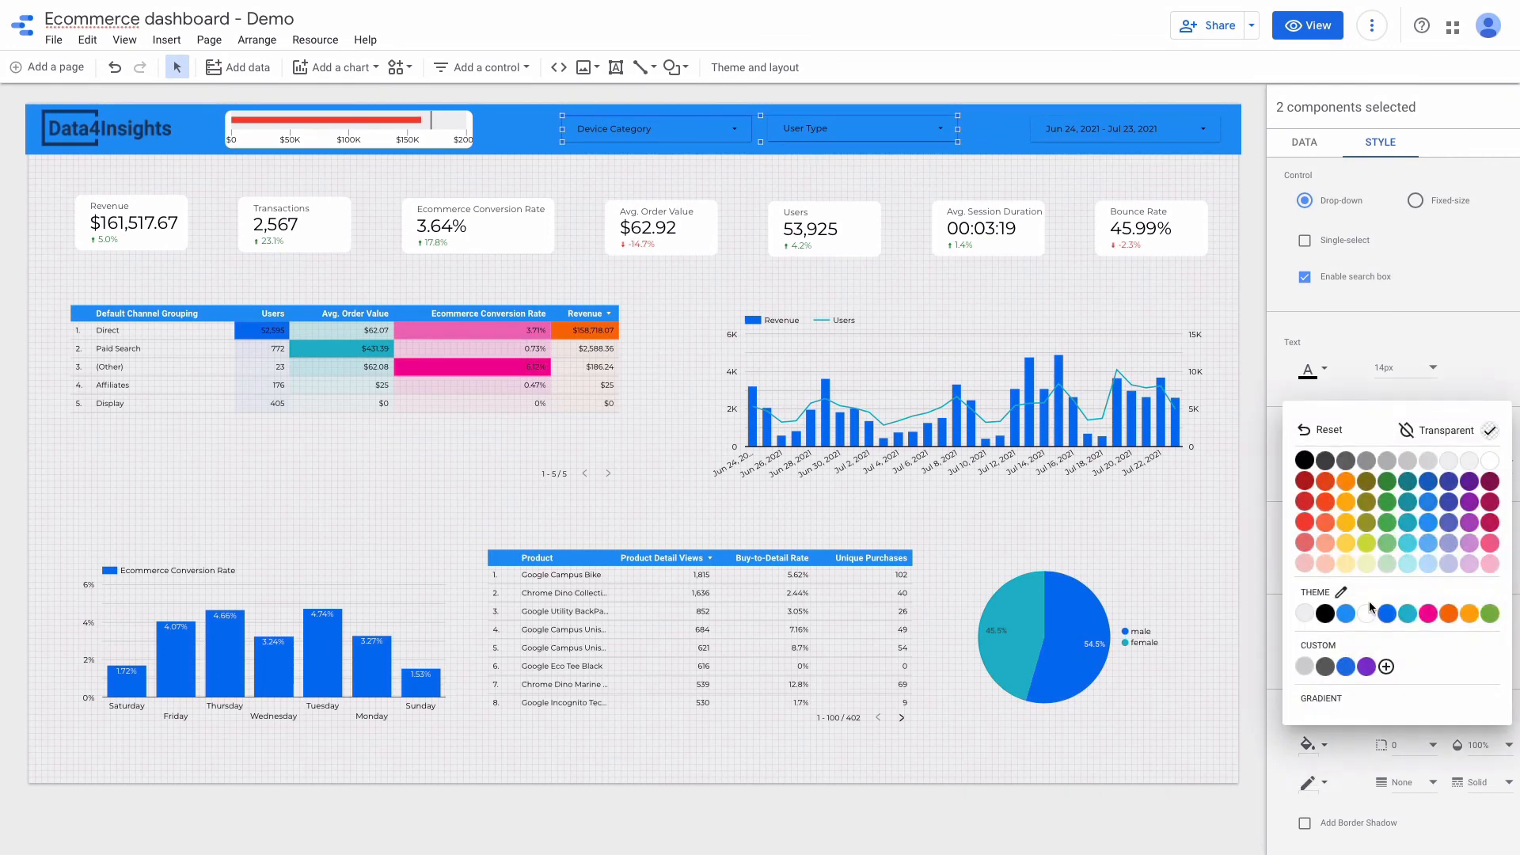
left_click(1492, 471)
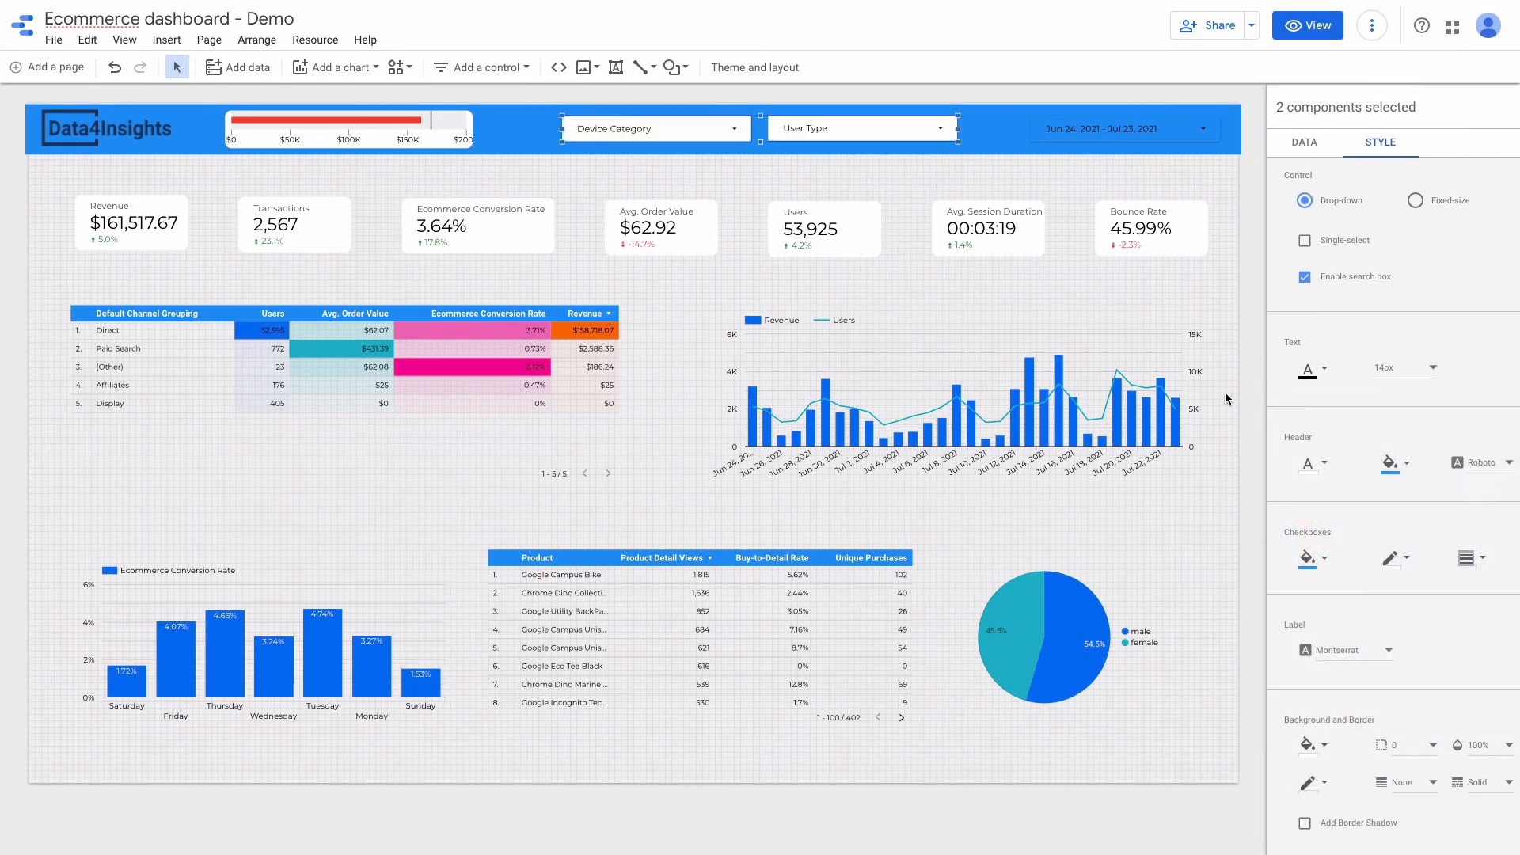
Give the date range control in the header a white background.
left_click(1175, 122)
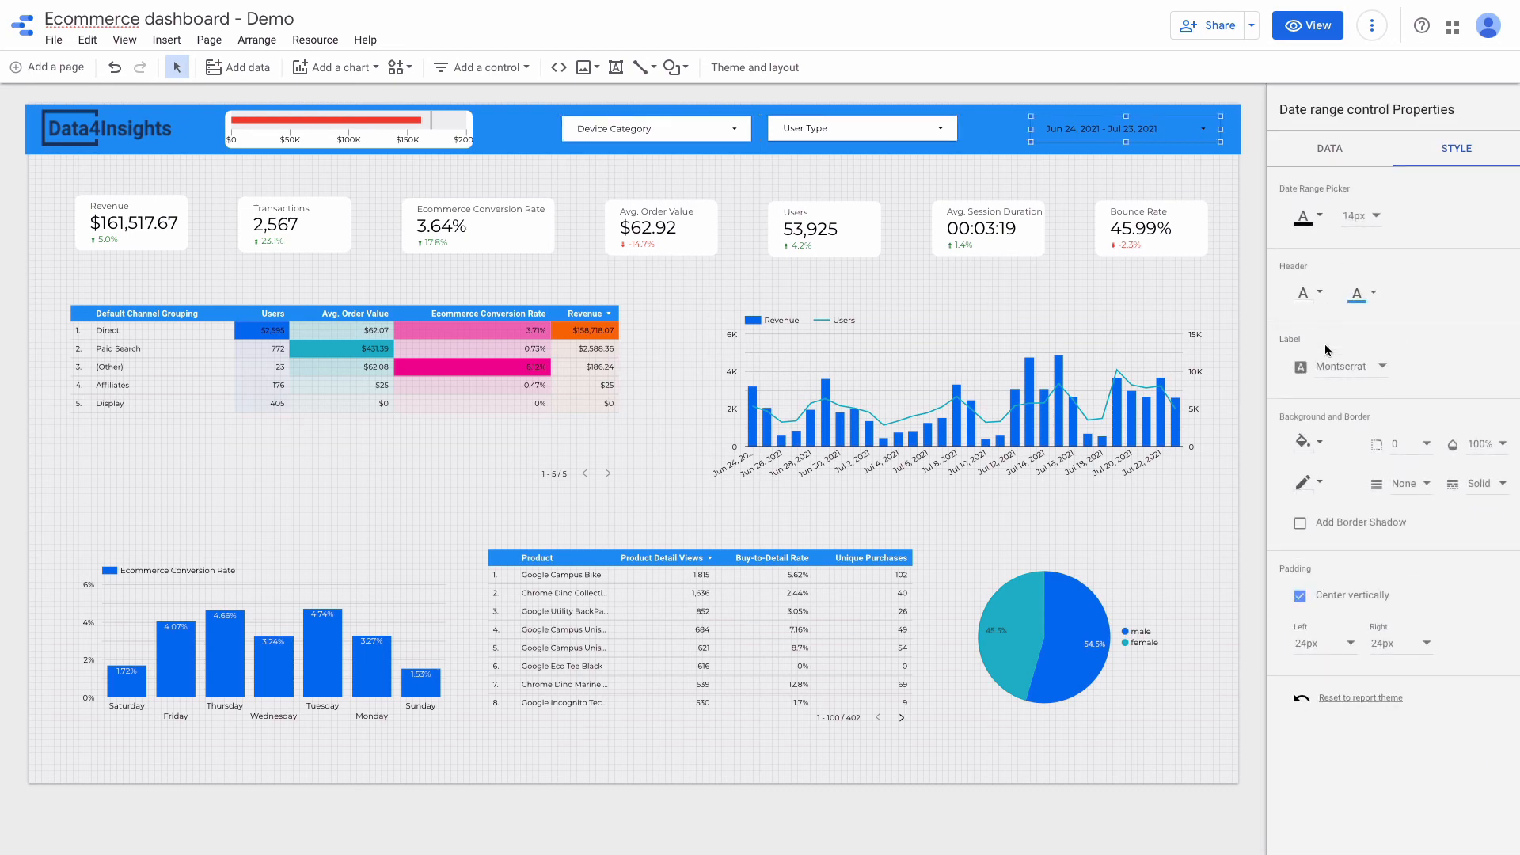
scroll(1334, 490, "down", 1)
left_click(1316, 438)
left_click(1485, 499)
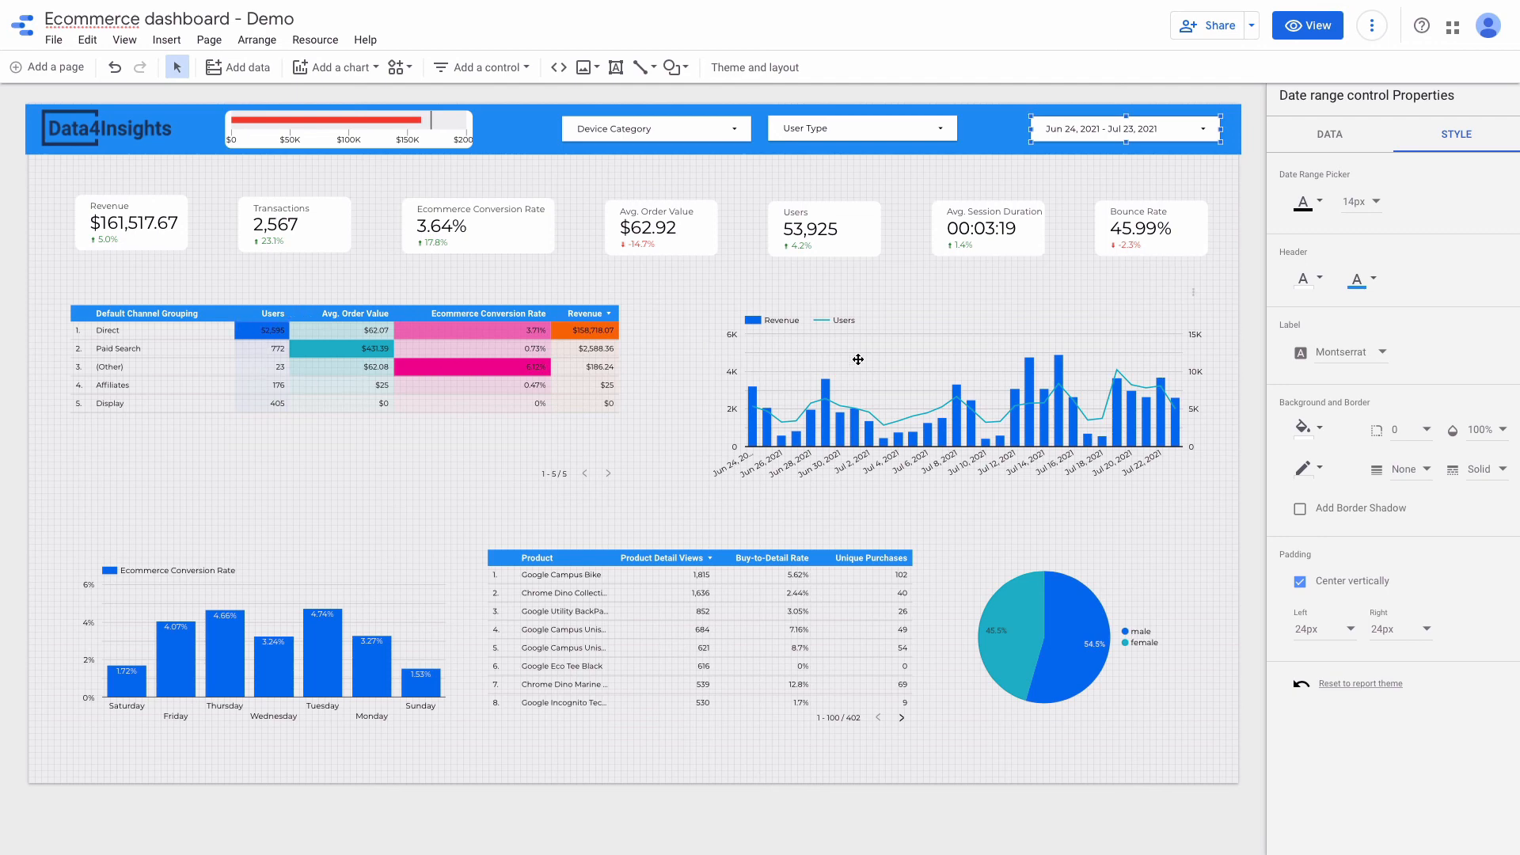
Give the tables and charts below the scorecards white backgrounds with rounded corners.
left_click(751, 354)
left_click(656, 346)
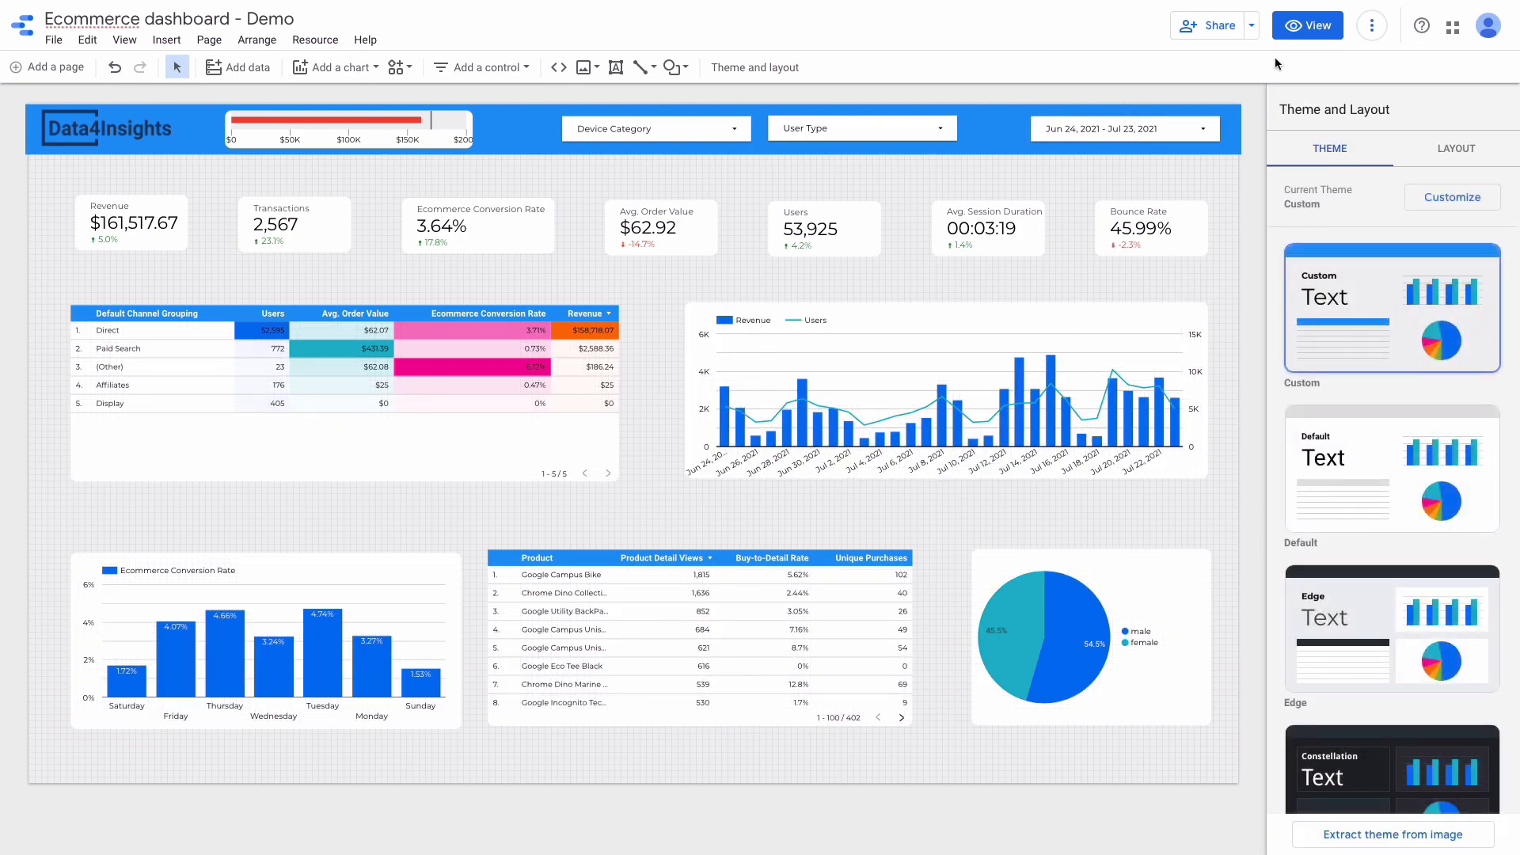
Switch the report to view mode and examine the link sharing options for managing access, leaving the settings as they are.
left_click(1307, 25)
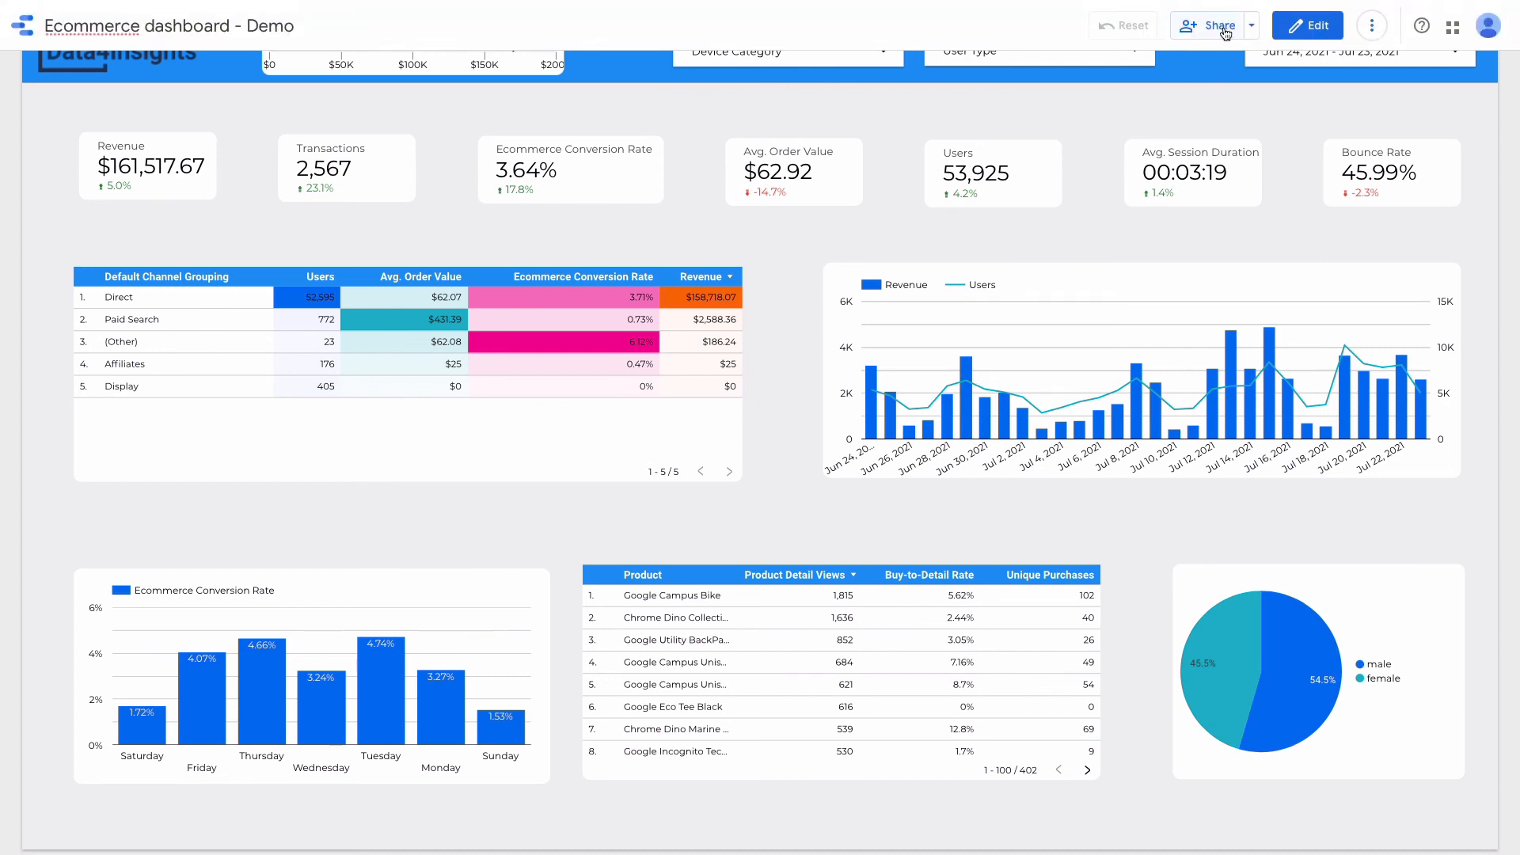
left_click(1220, 26)
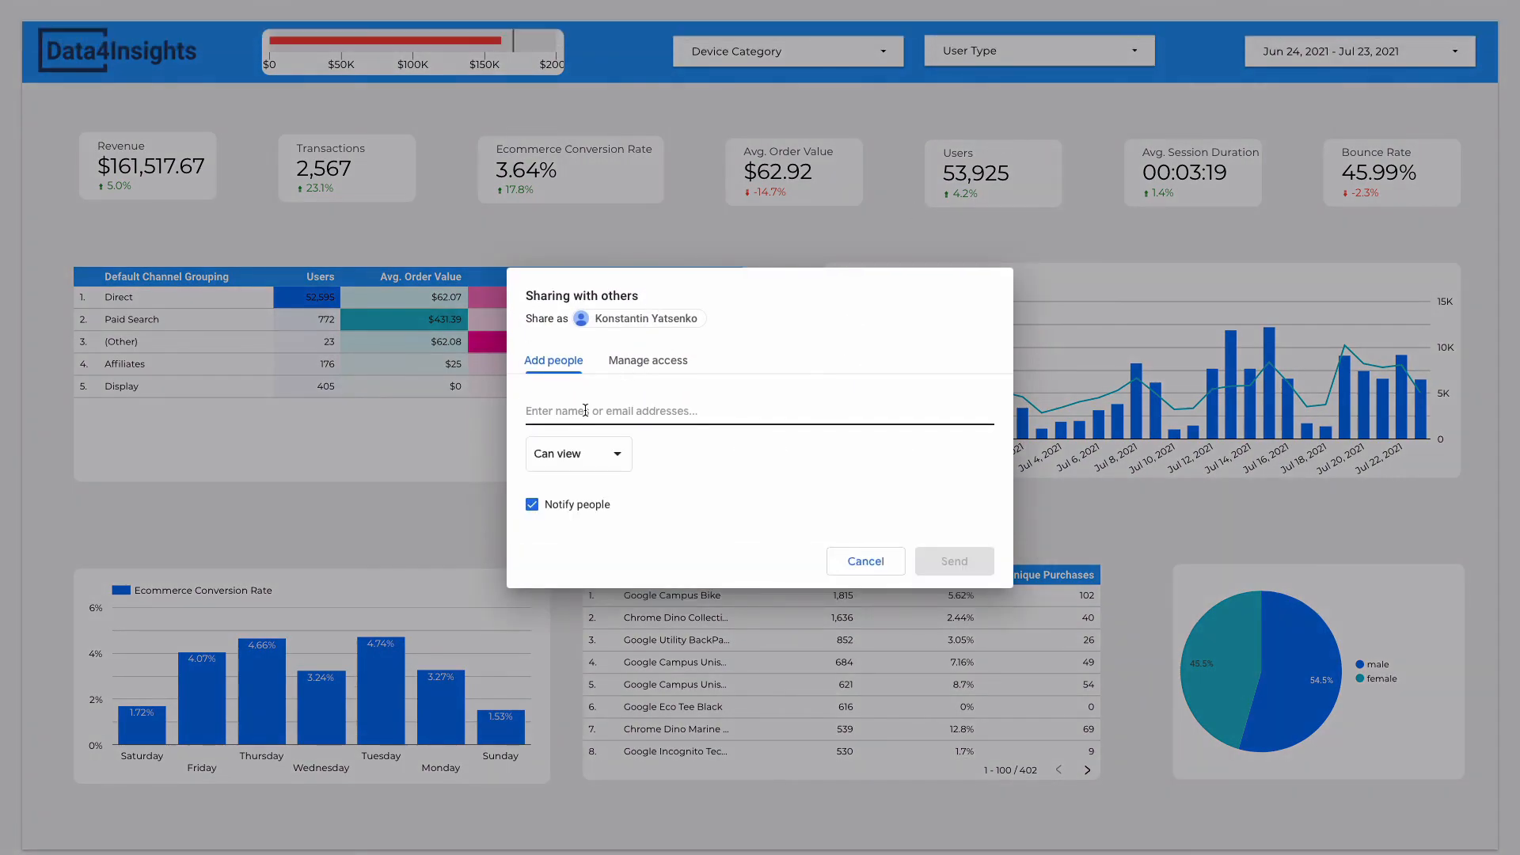
left_click(652, 371)
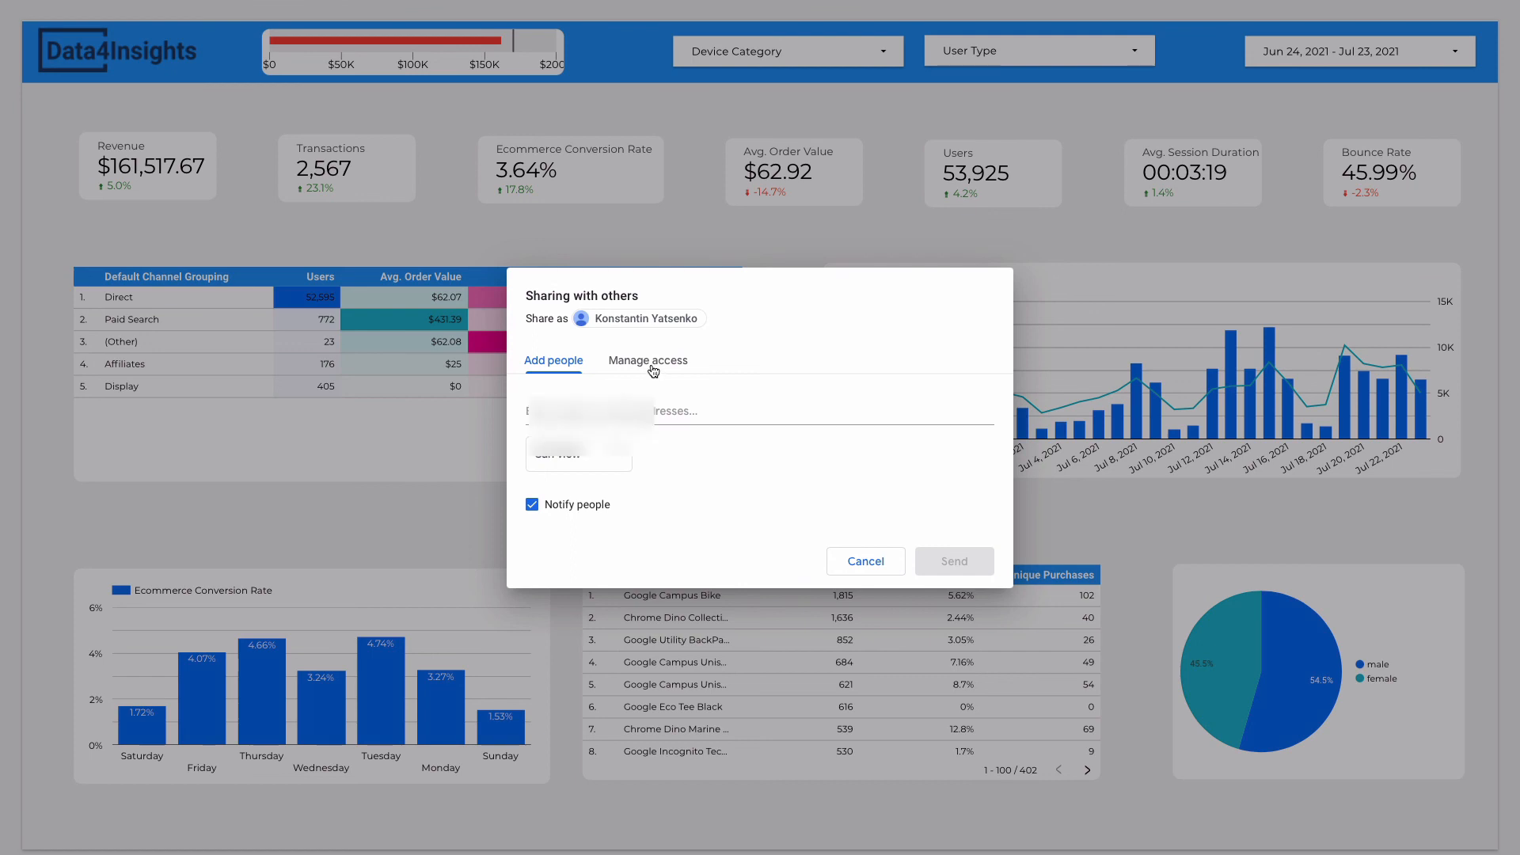
left_click(870, 375)
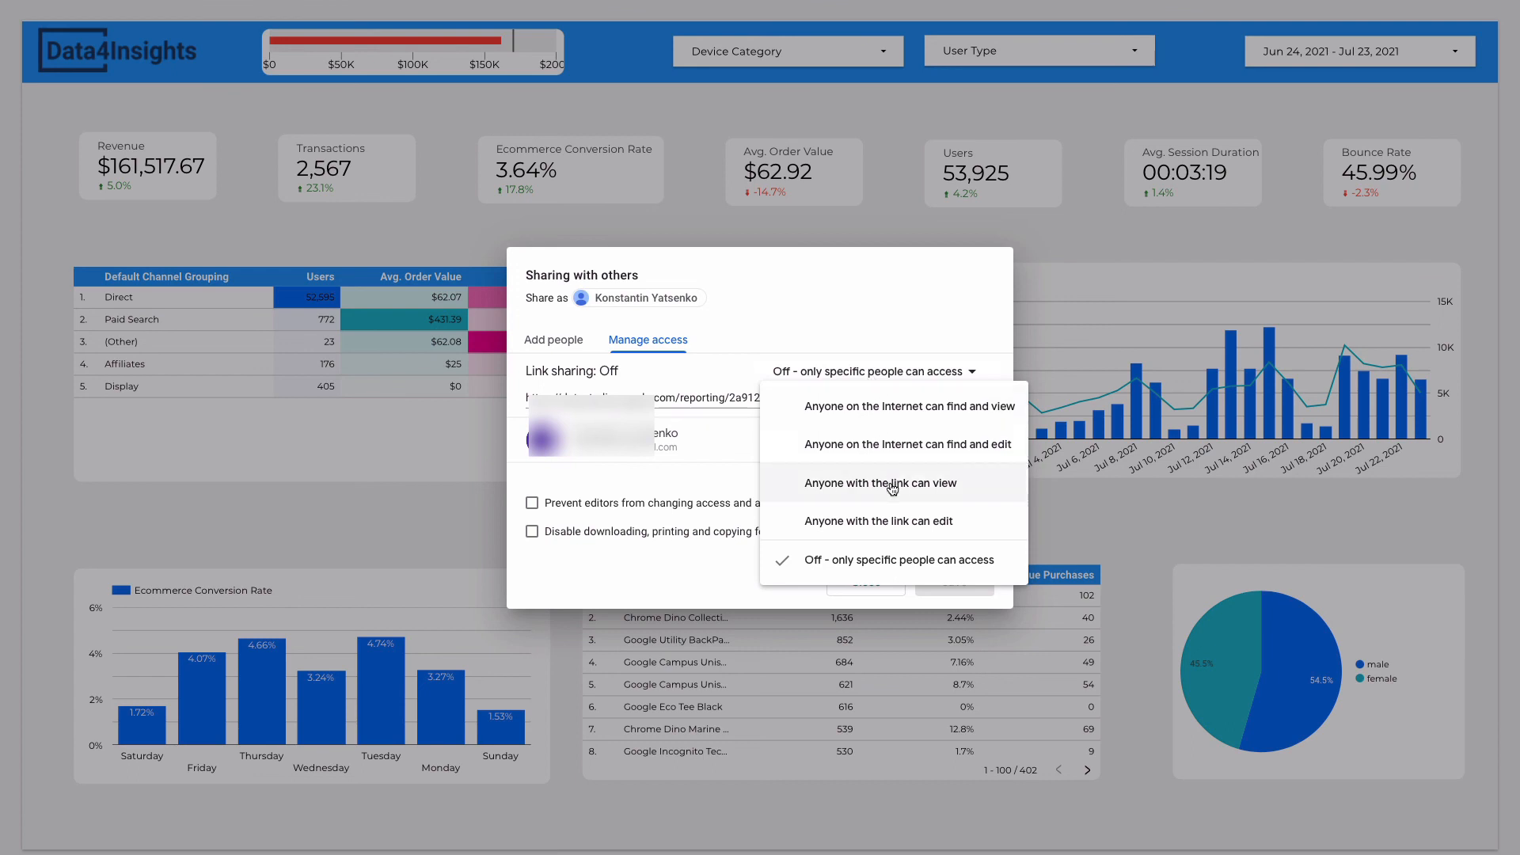
left_click(835, 280)
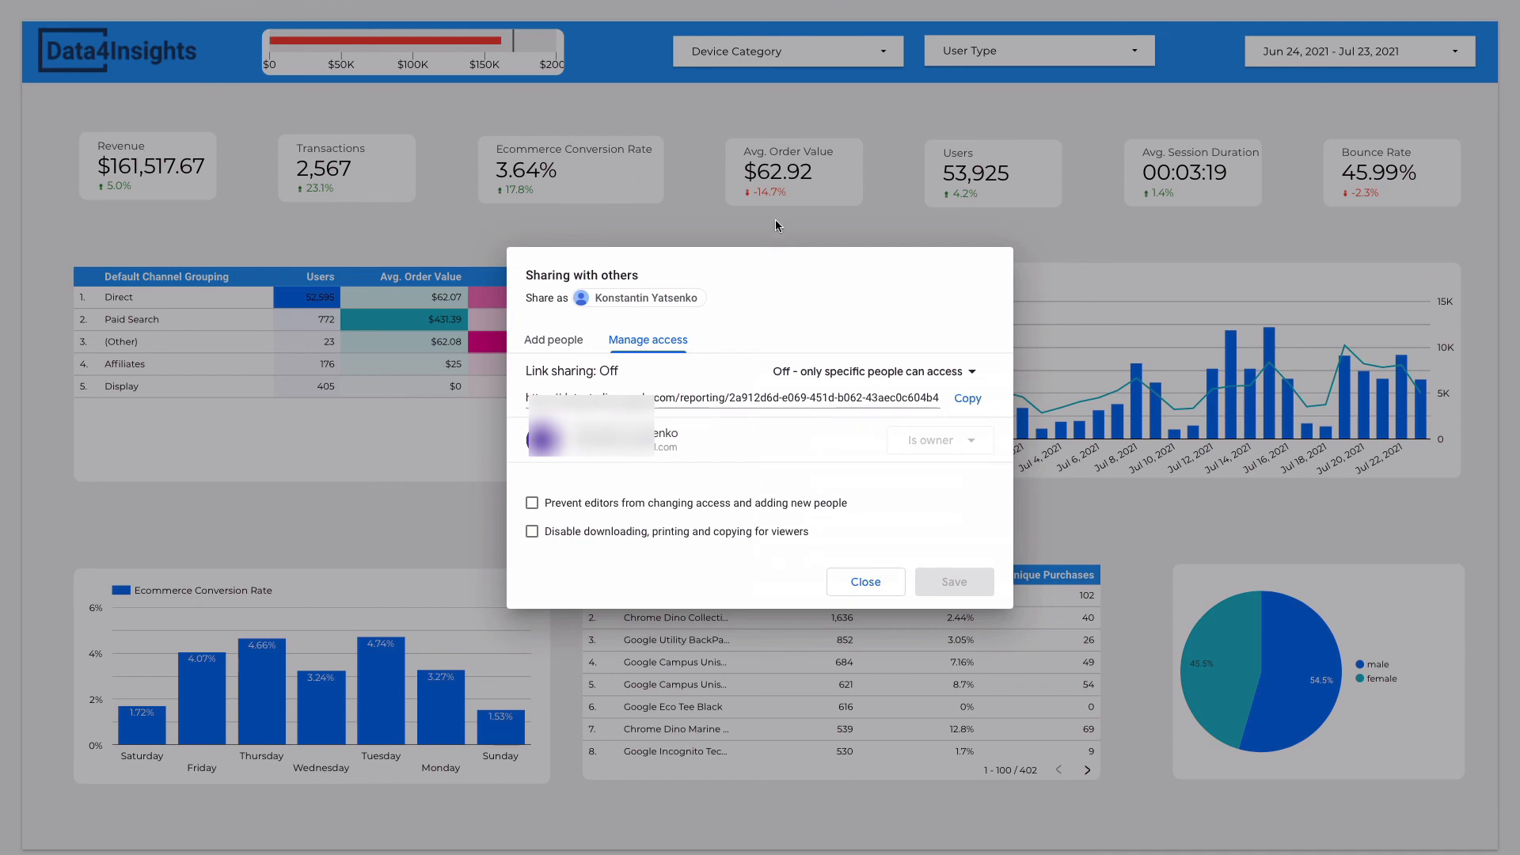
left_click(886, 585)
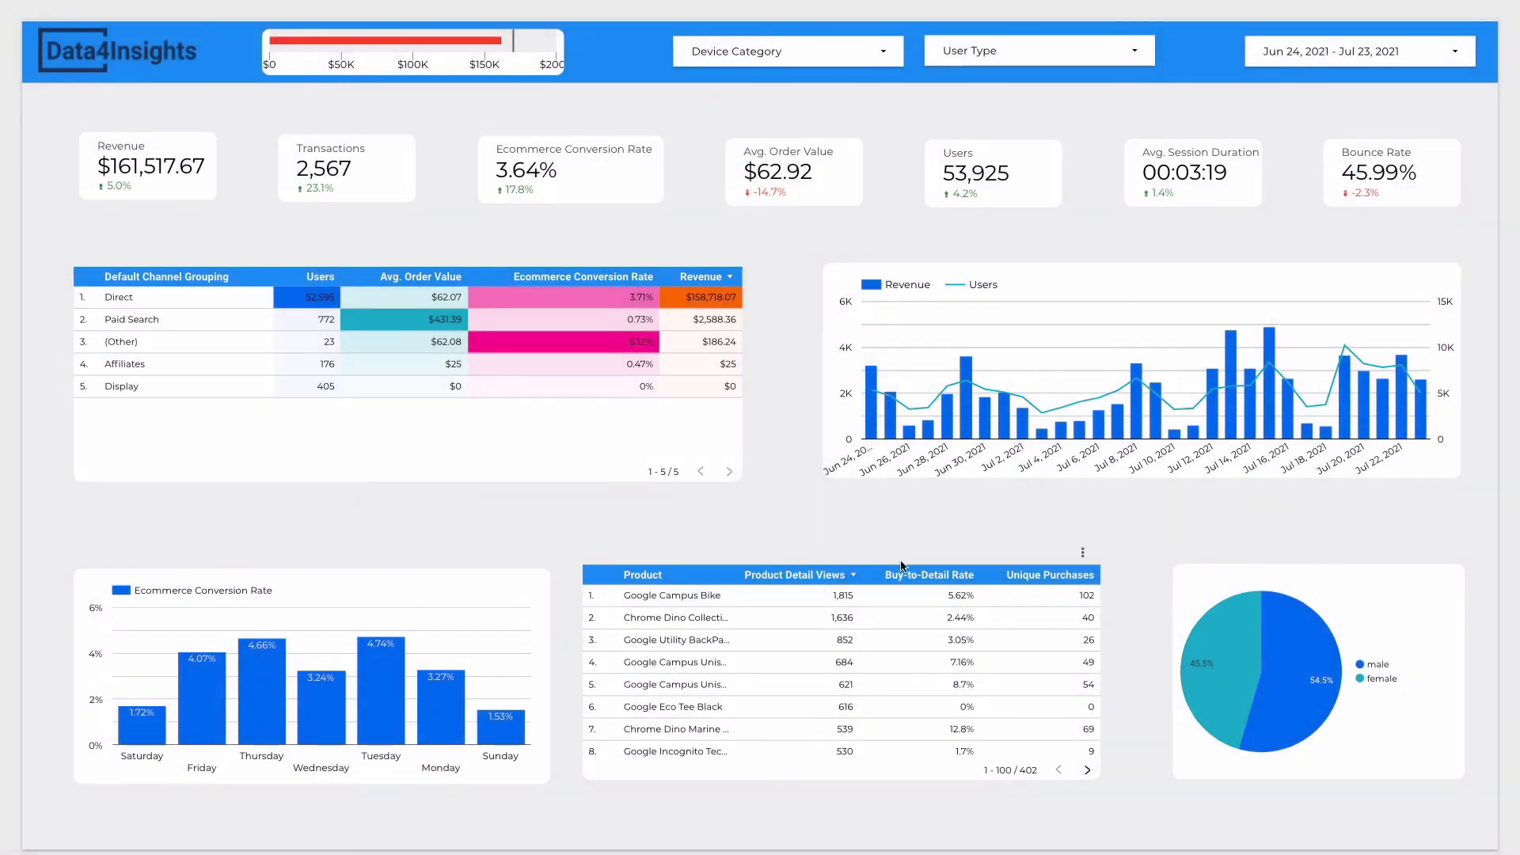